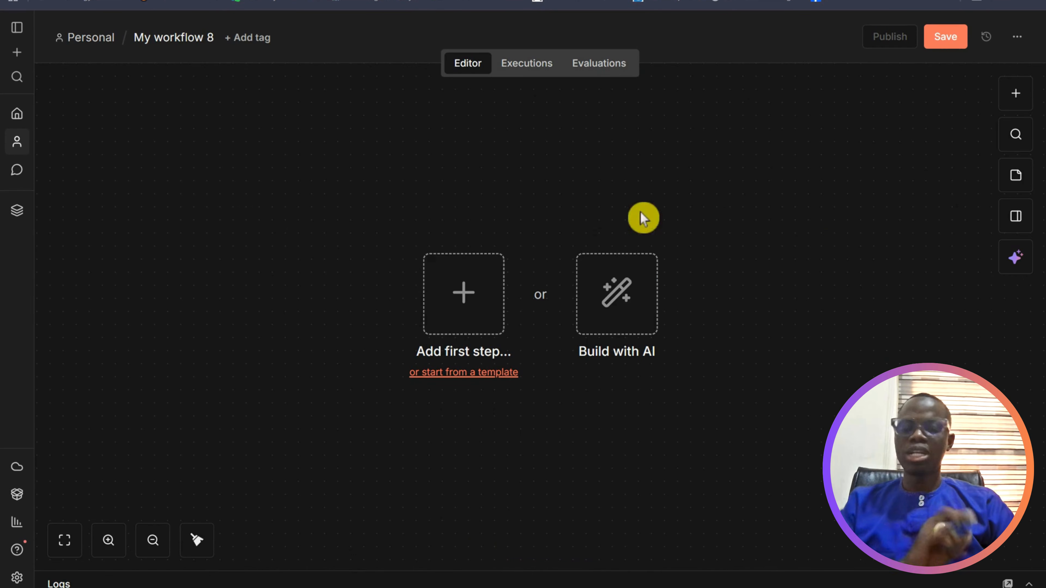
Start adding the first step to the empty workflow.
{"action": "left_click", "coordinate": [452, 317]}
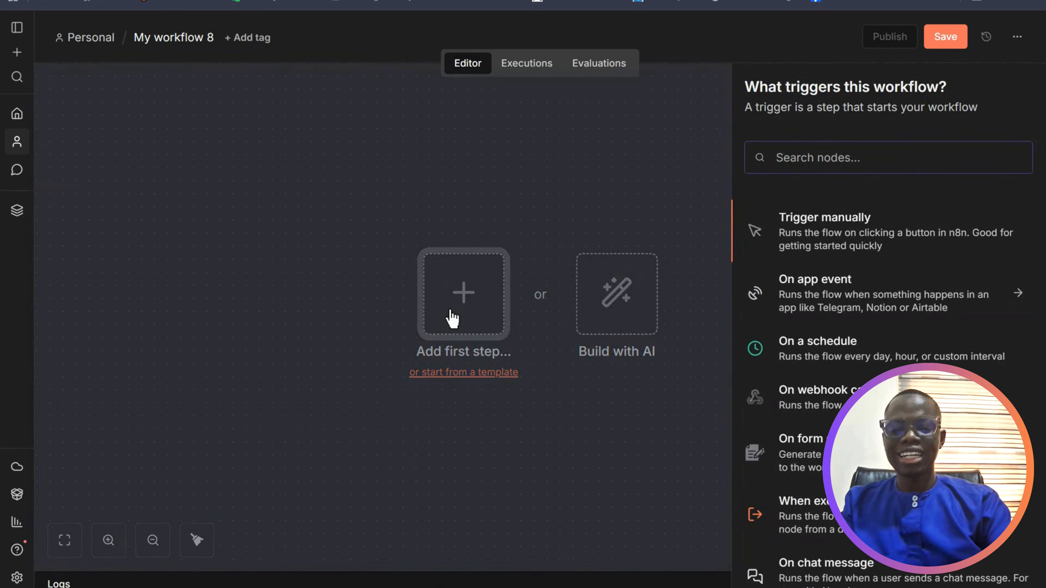
{"action": "type", "text": "trigger"}
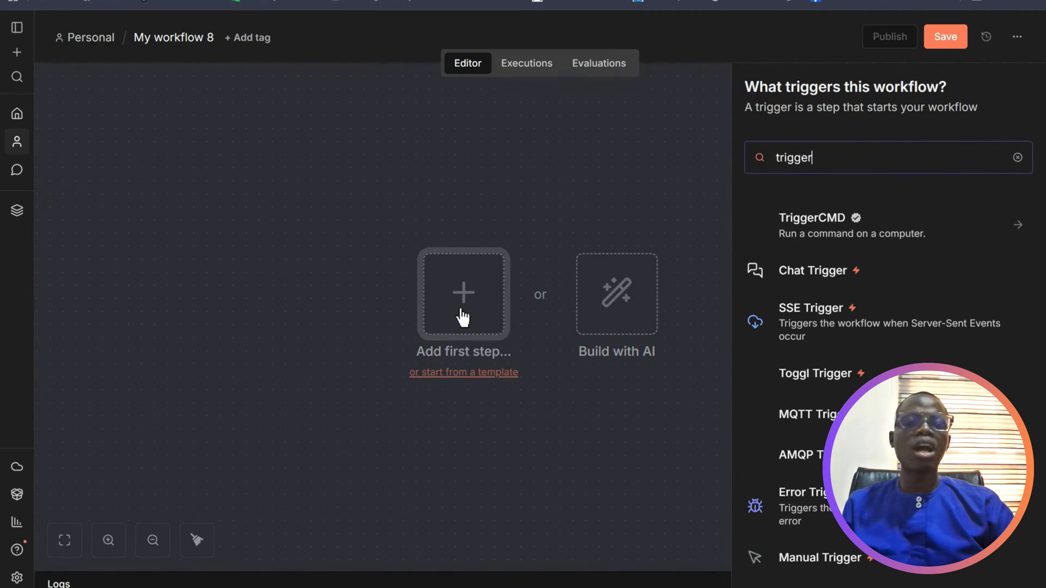
{"action": "key", "text": "BackSpace"}
{"action": "key", "text": "BackSpace"}
{"action": "key", "text": "BackSpace"}
{"action": "key", "text": "BackSpace"}
{"action": "key", "text": "BackSpace"}
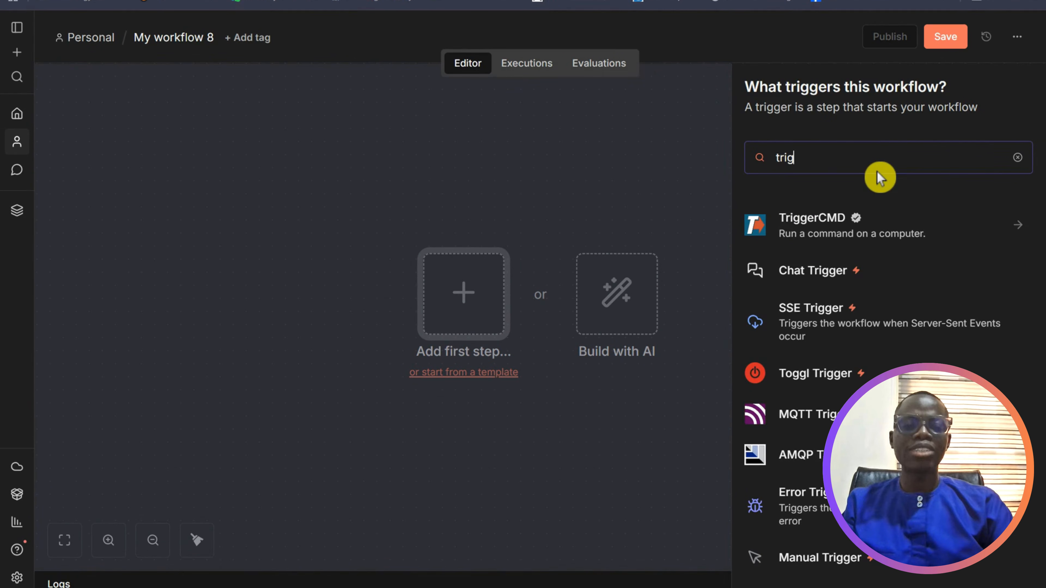
{"action": "key", "text": "BackSpace"}
{"action": "key", "text": "BackSpace"}
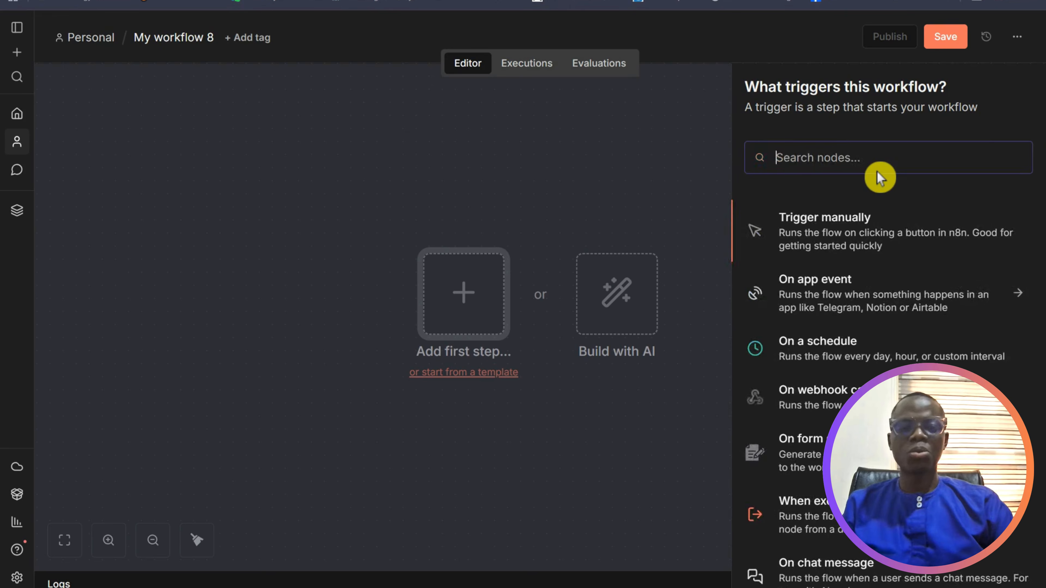
Find the Telegram node and add its "On message" trigger as the workflow's first step.
{"action": "type", "text": "ele"}
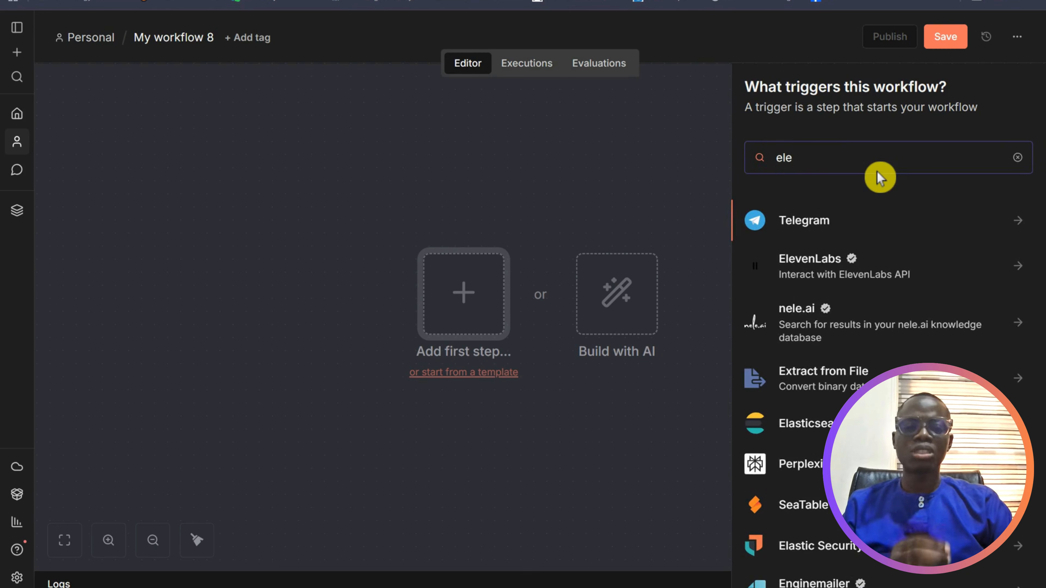
{"action": "left_click", "coordinate": [806, 223]}
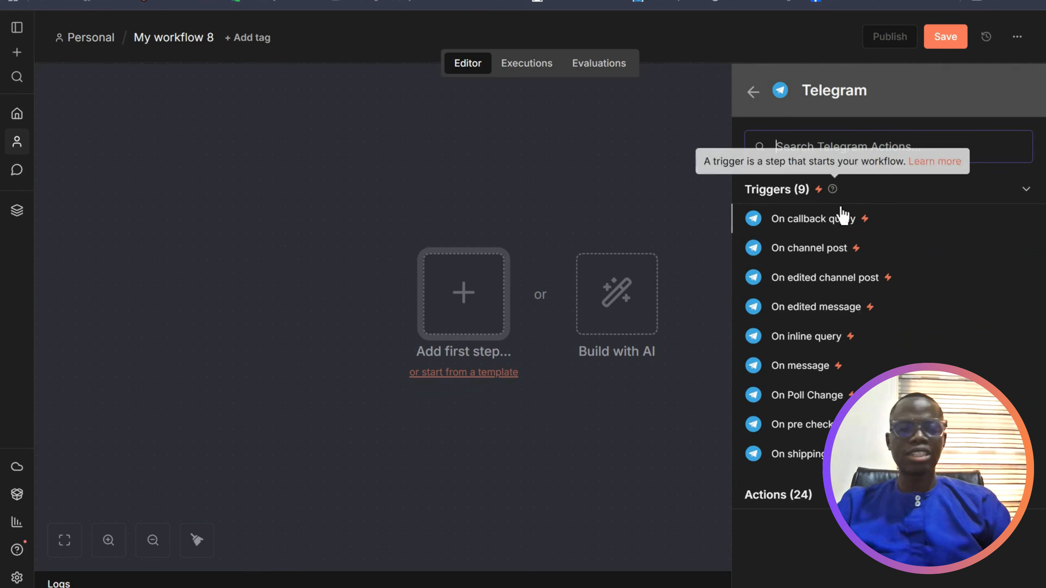
{"action": "left_click", "coordinate": [799, 366]}
{"action": "left_click", "coordinate": [800, 371]}
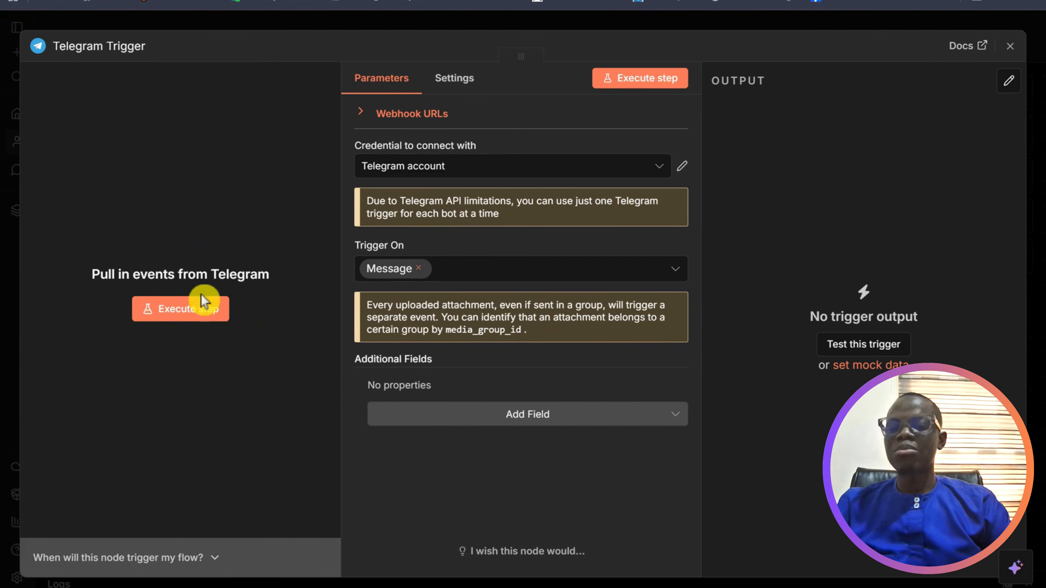
{"action": "left_click", "coordinate": [660, 167]}
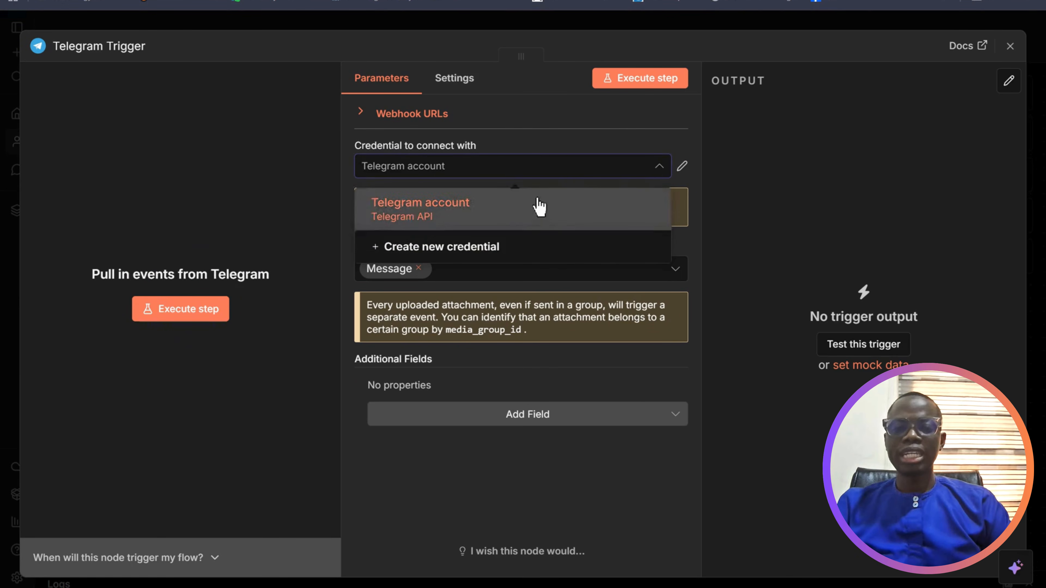
{"action": "left_click", "coordinate": [487, 249]}
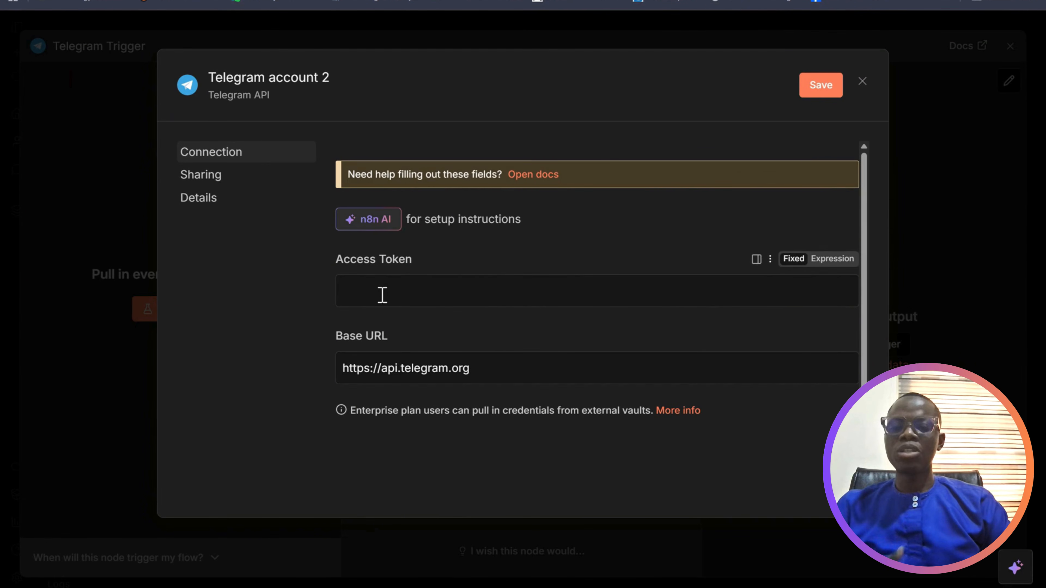
{"action": "left_click", "coordinate": [420, 288]}
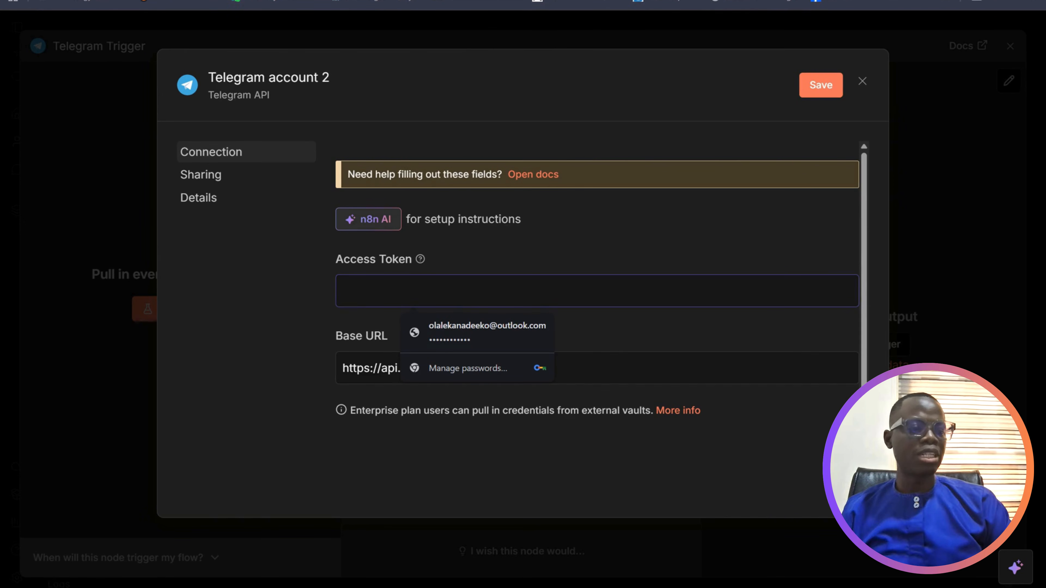
Switch to the BotFather chat in Telegram Web, fit its window over the workflow editor, and start the bot.
{"action": "key", "text": "alt+Tab"}
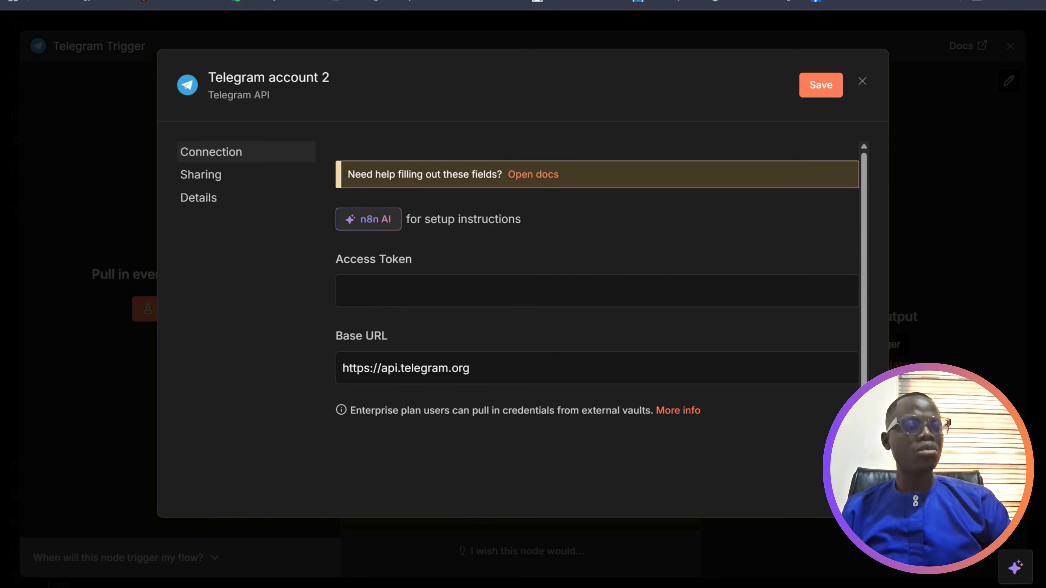
{"action": "left_click_drag", "start_coordinate": [1043, 29], "coordinate": [593, 63]}
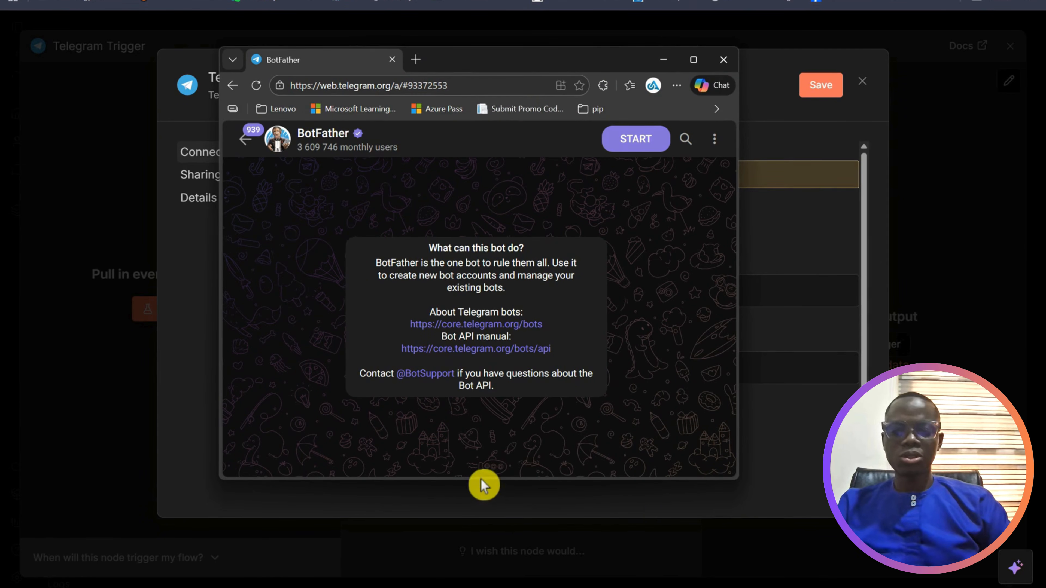
{"action": "left_click_drag", "start_coordinate": [481, 480], "coordinate": [494, 539]}
{"action": "left_click_drag", "start_coordinate": [587, 62], "coordinate": [591, 40]}
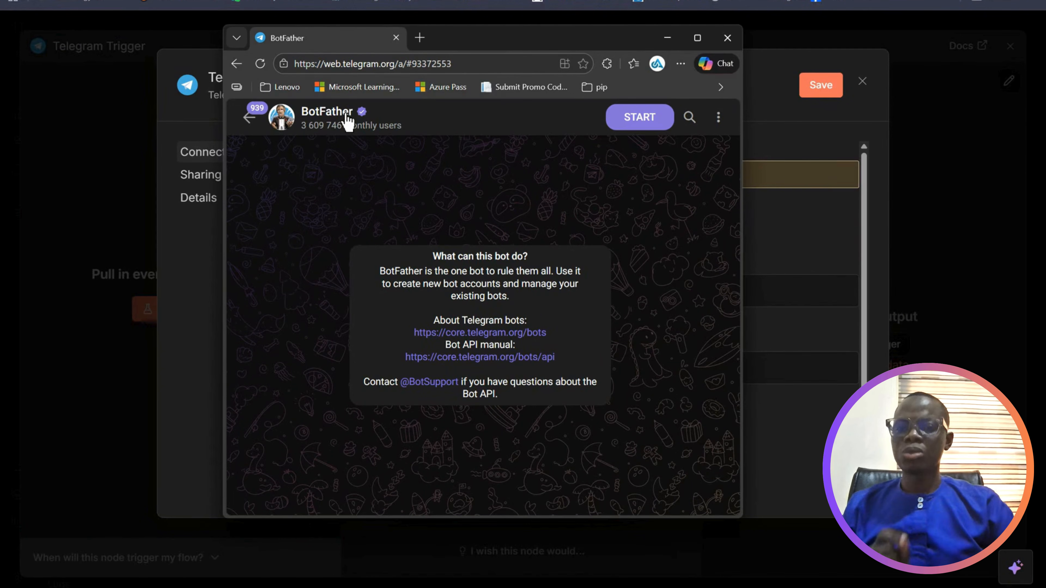
{"action": "left_click", "coordinate": [646, 121]}
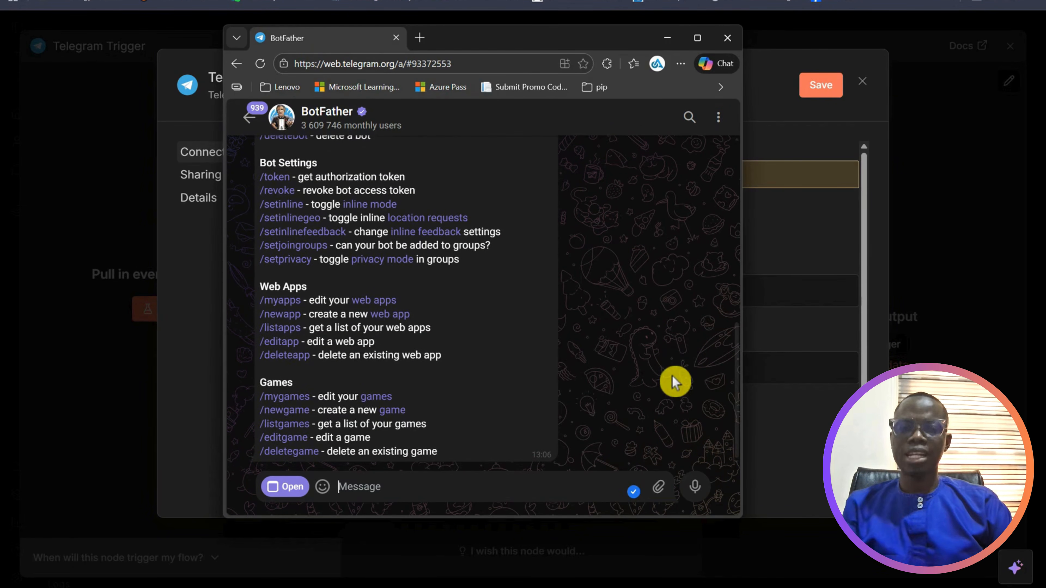
Request a new bot from BotFather with the /newbot command and name it "my padi".
{"action": "scroll", "coordinate": [675, 382], "scroll_direction": "up", "scroll_amount": 8}
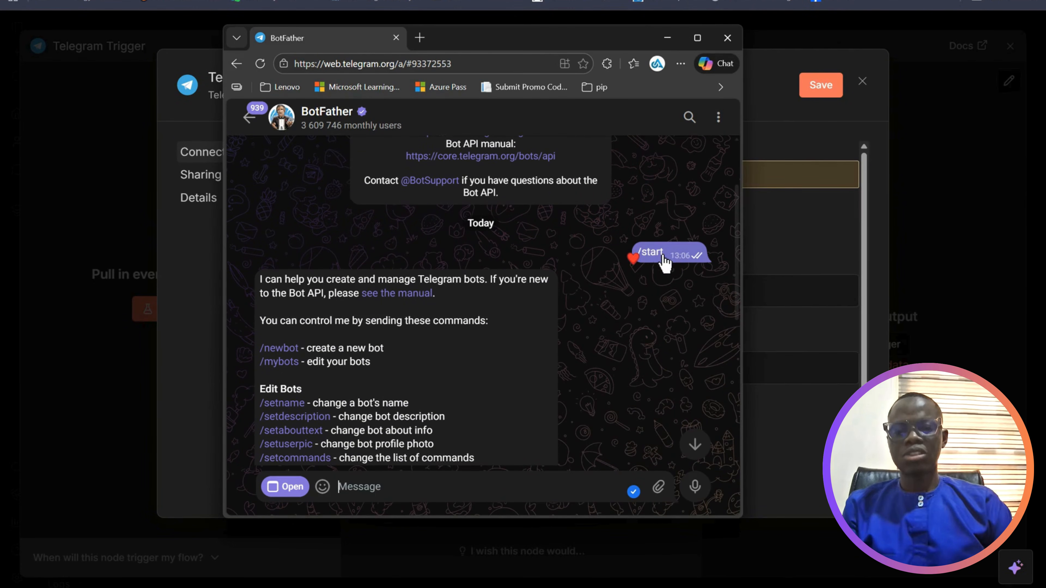
{"action": "scroll", "coordinate": [373, 373], "scroll_direction": "down", "scroll_amount": 2}
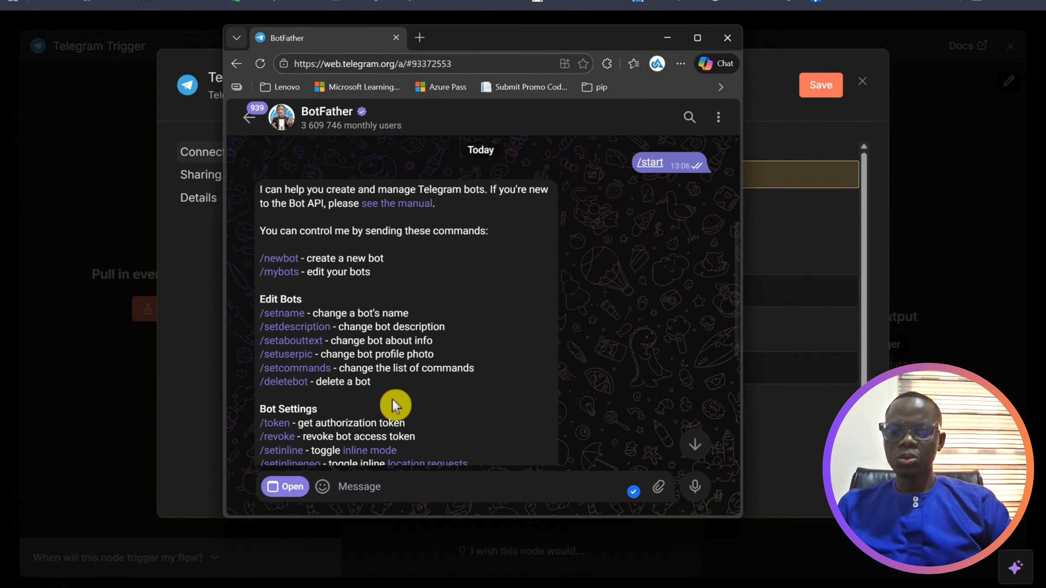
{"action": "left_click", "coordinate": [280, 267]}
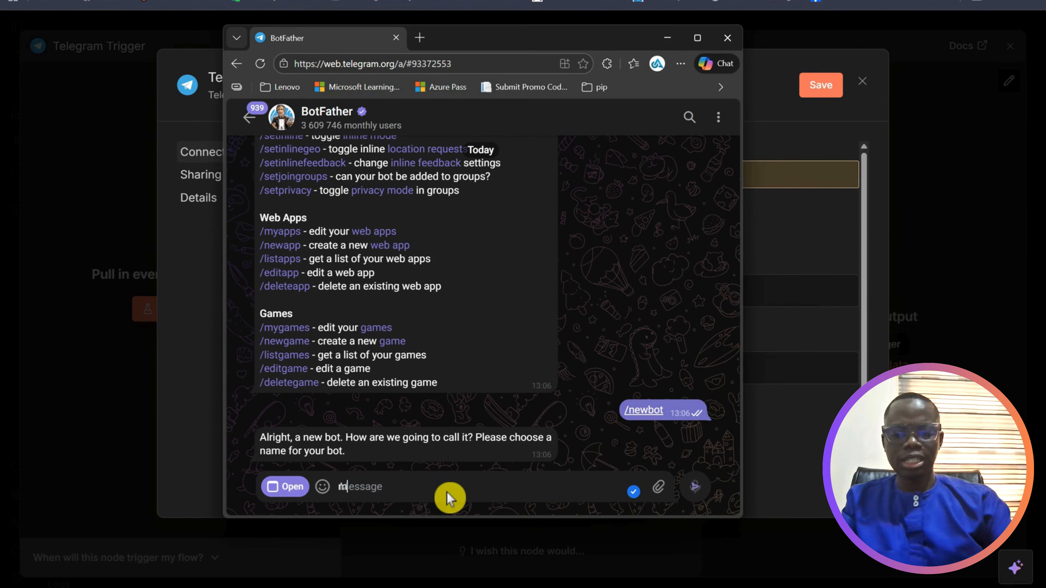
{"action": "type", "text": "my padi"}
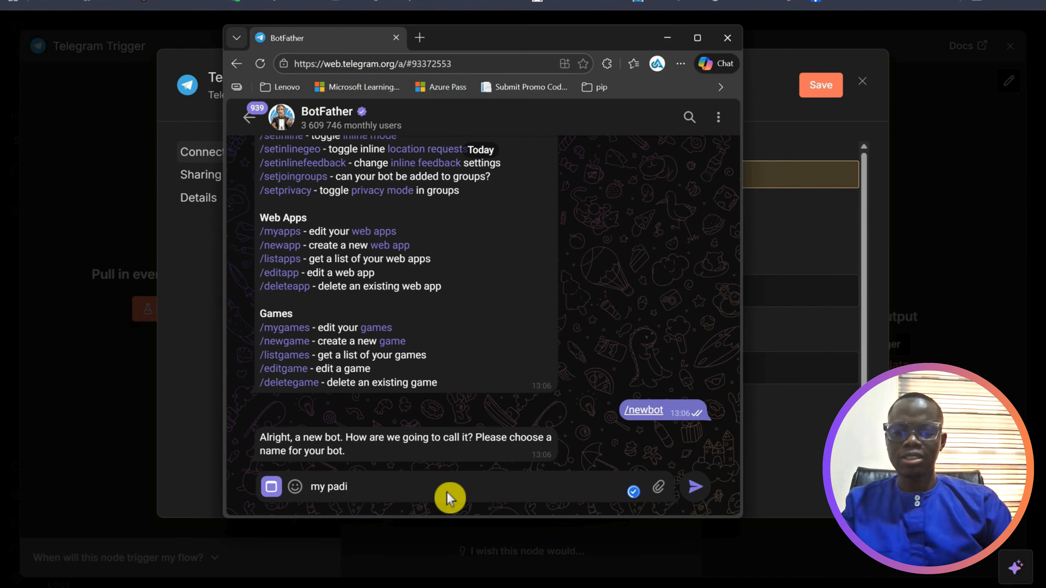
{"action": "key", "text": "Return"}
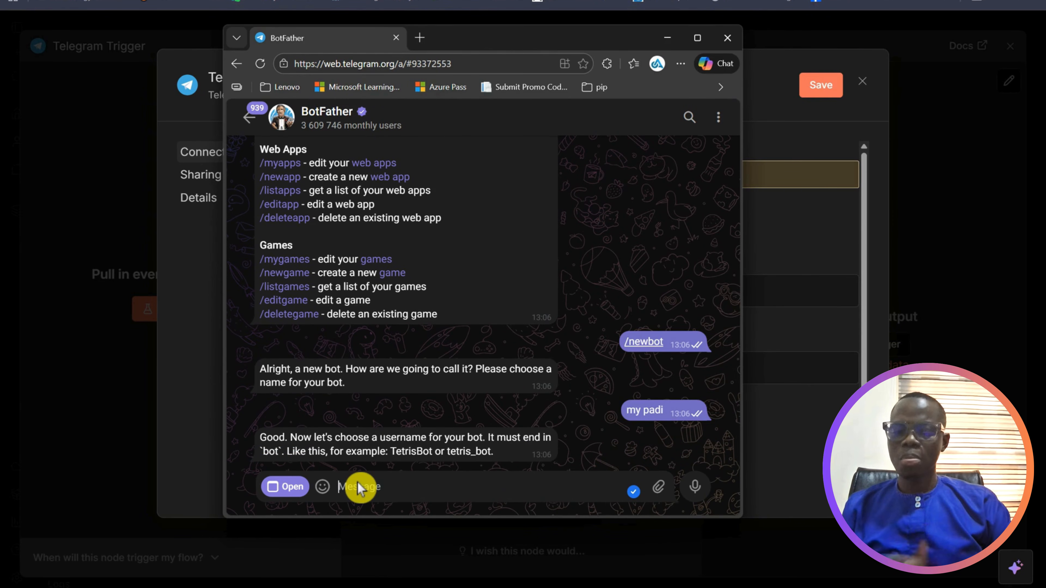
Try to register "mypadibot" as the new bot's username.
{"action": "type", "text": "mypadi"}
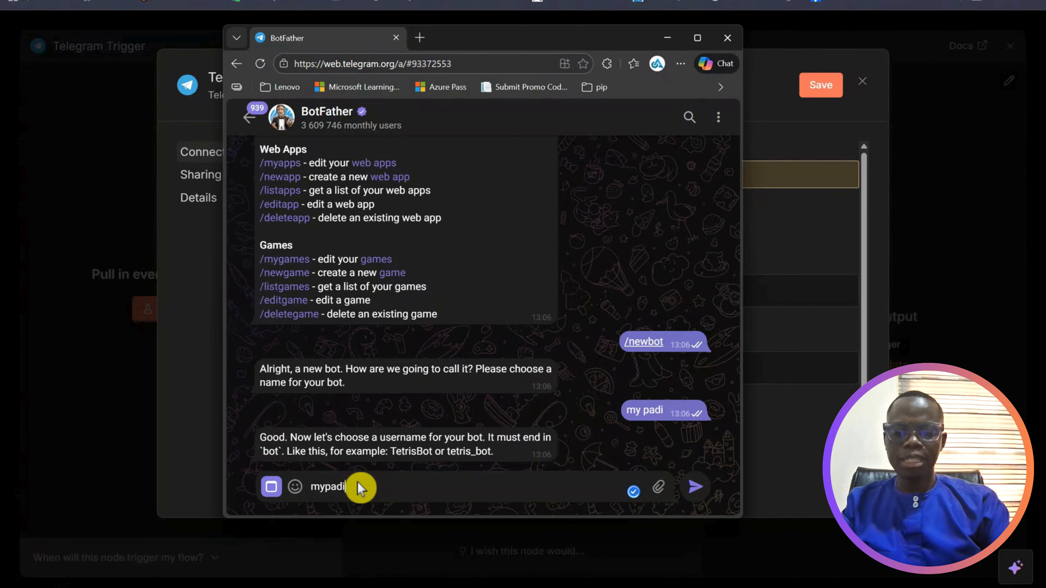
{"action": "type", "text": "bot"}
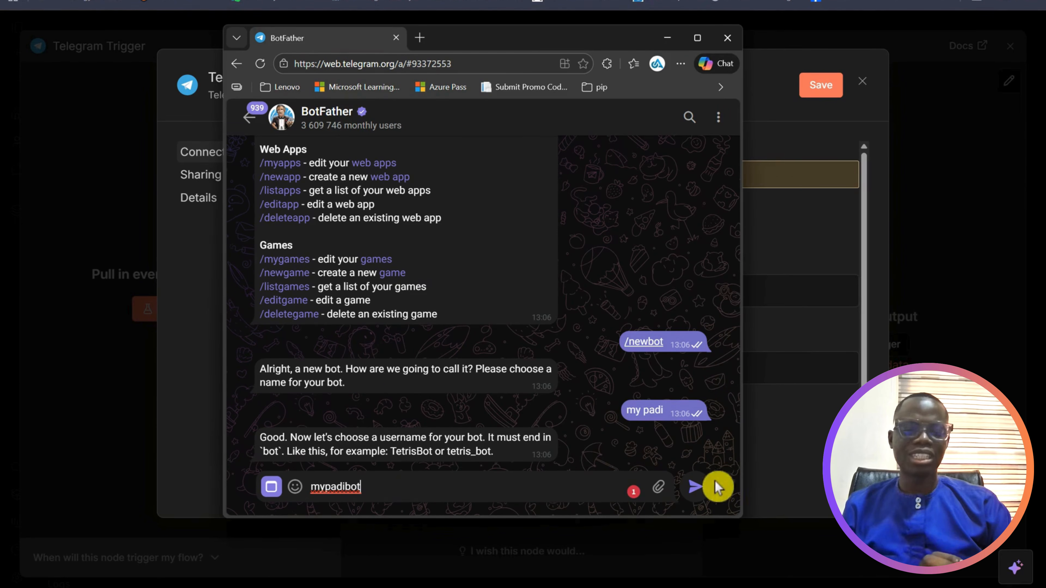
{"action": "left_click", "coordinate": [700, 490]}
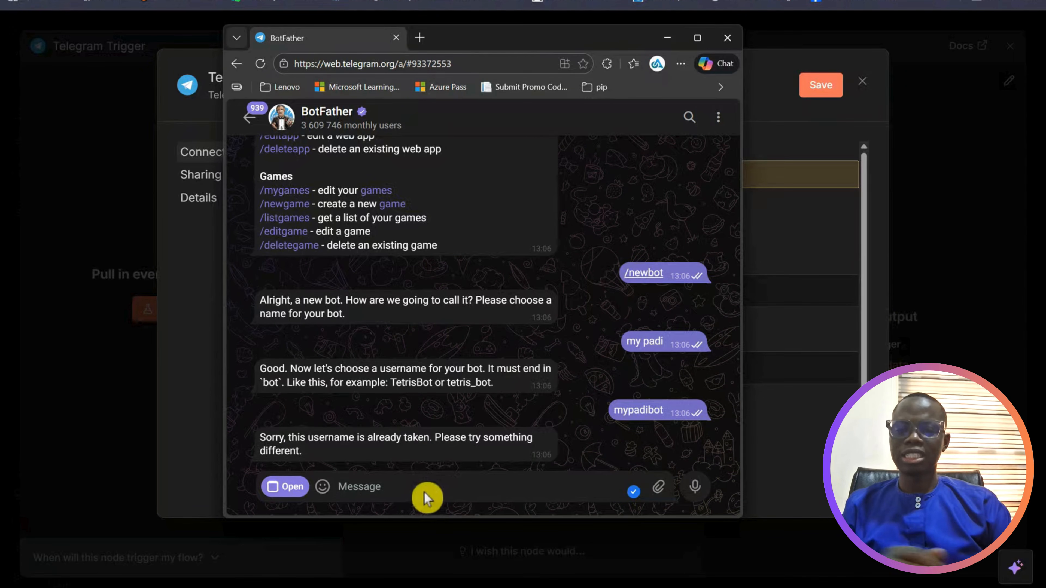
Send "olapadibot" to BotFather as the new bot's username.
{"action": "type", "text": "olapal"}
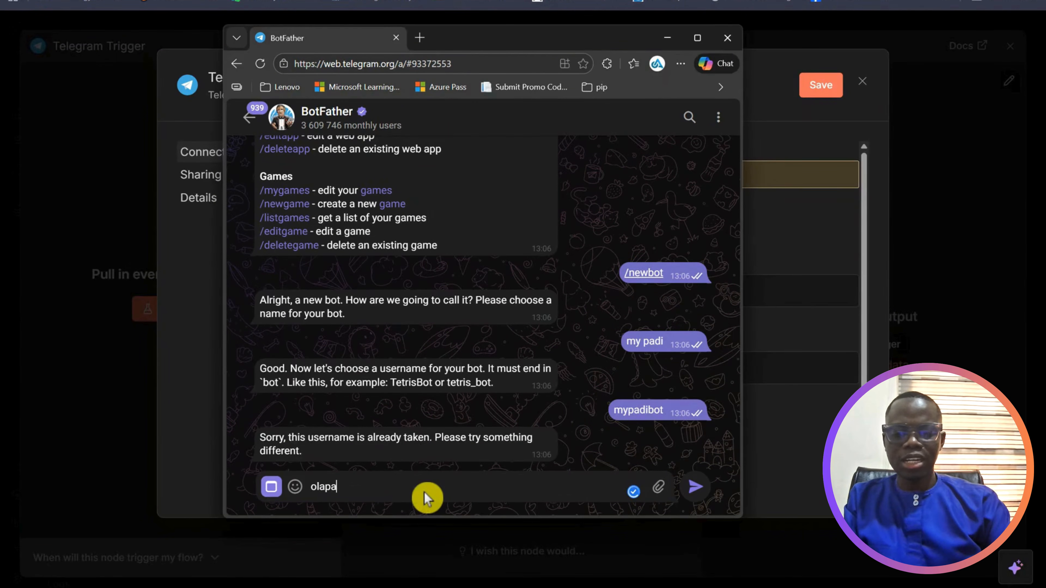
{"action": "key", "text": "BackSpace"}
{"action": "type", "text": "dibot"}
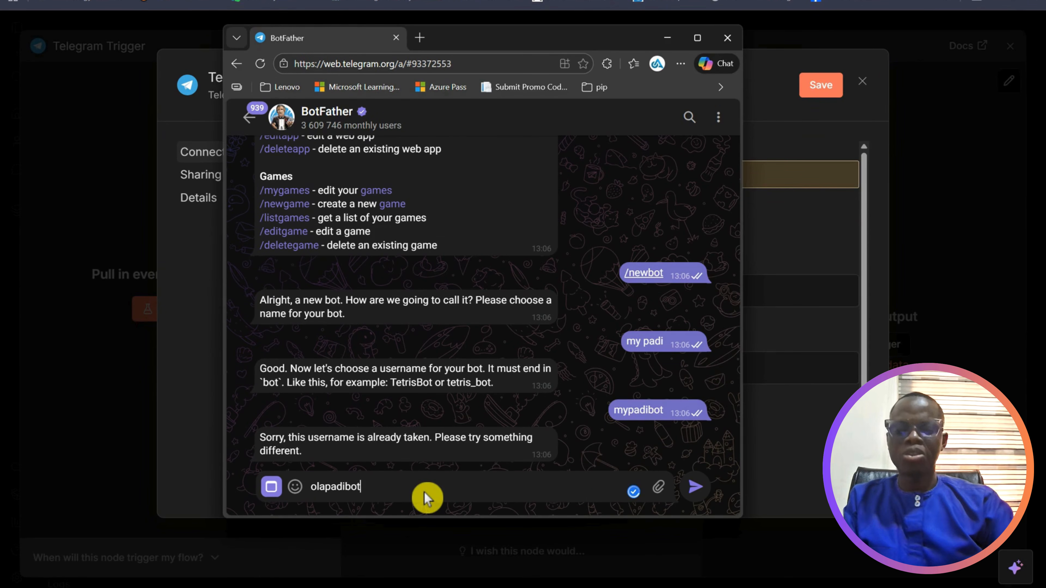
{"action": "left_click", "coordinate": [696, 497]}
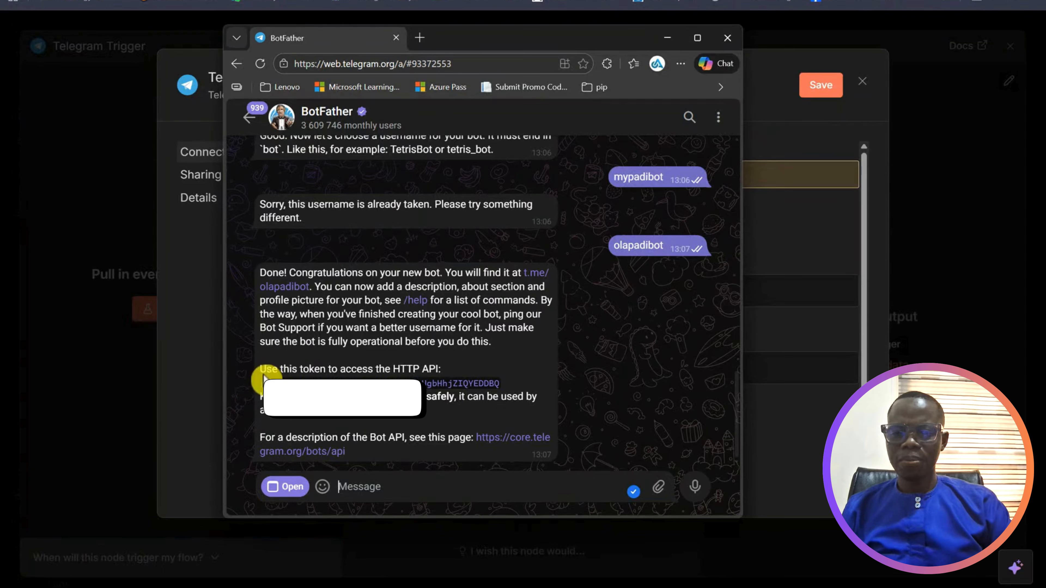
Copy the bot's API token from BotFather's reply and paste it as the access token of a new Telegram API credential in n8n.
{"action": "left_click_drag", "start_coordinate": [260, 390], "coordinate": [498, 395]}
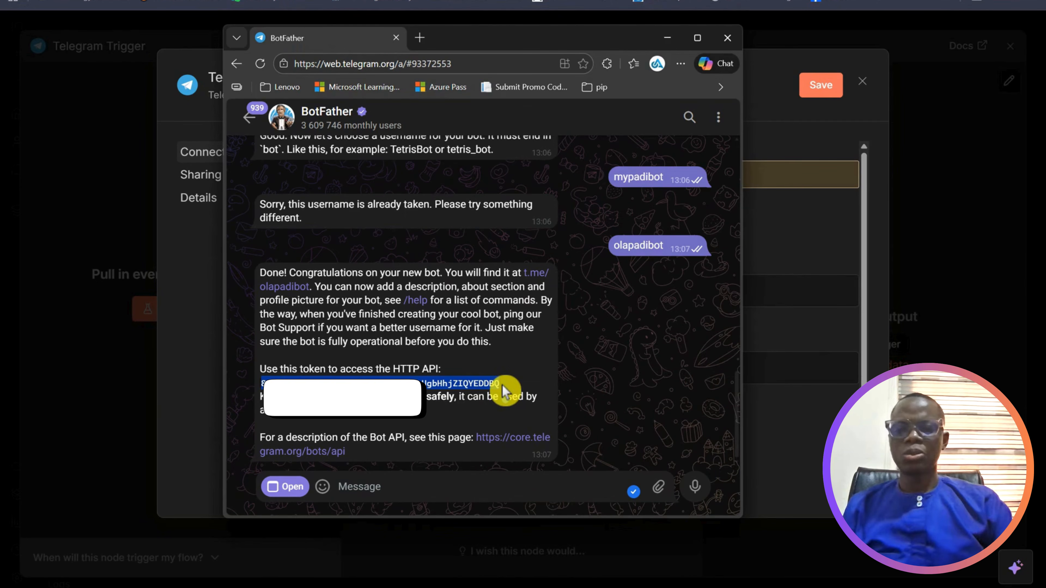
{"action": "left_click", "coordinate": [100, 359]}
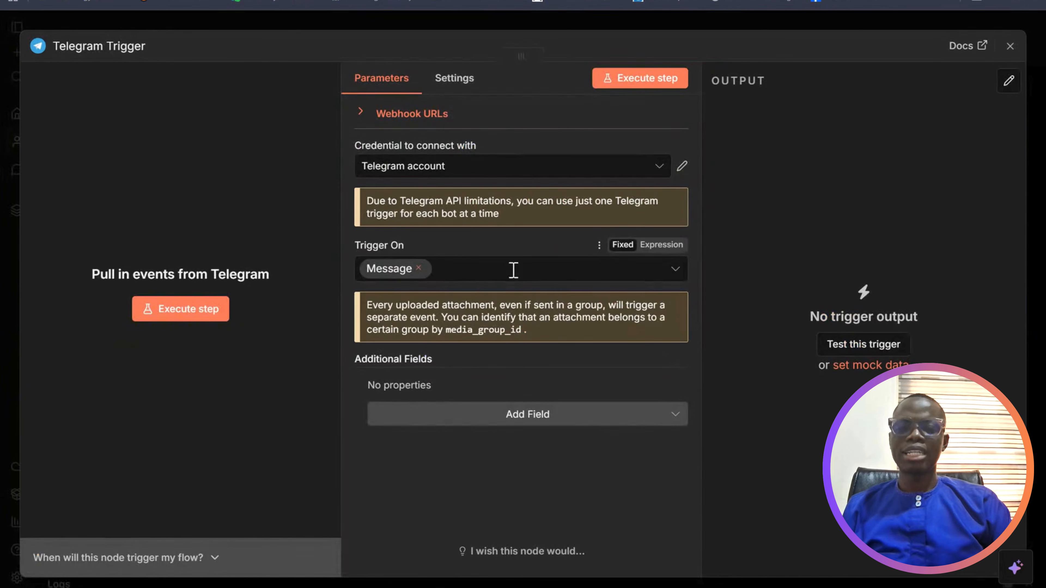
{"action": "left_click", "coordinate": [660, 167]}
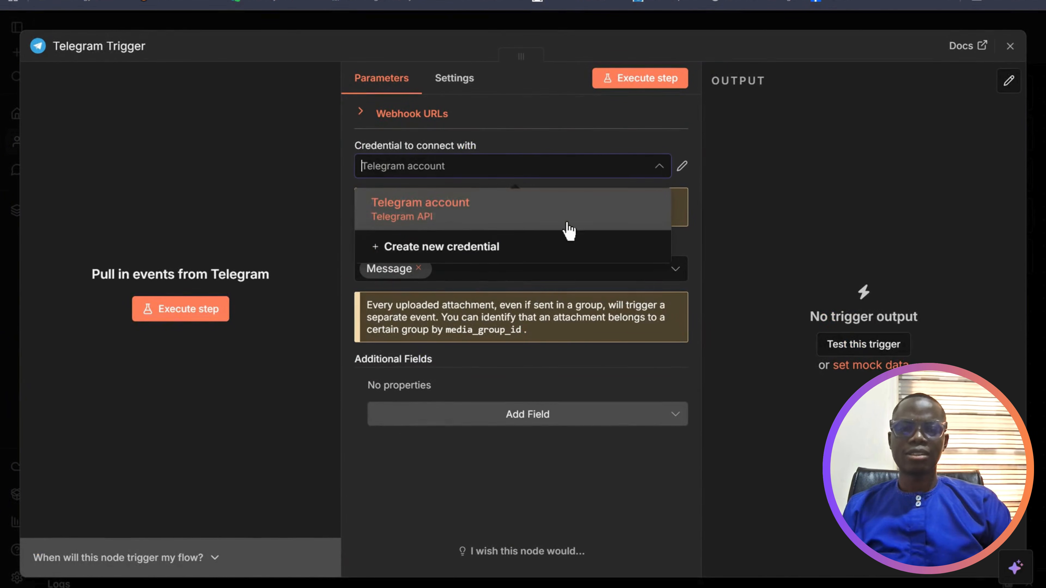
{"action": "left_click", "coordinate": [493, 255]}
{"action": "left_click", "coordinate": [413, 296]}
{"action": "key", "text": "ctrl+v"}
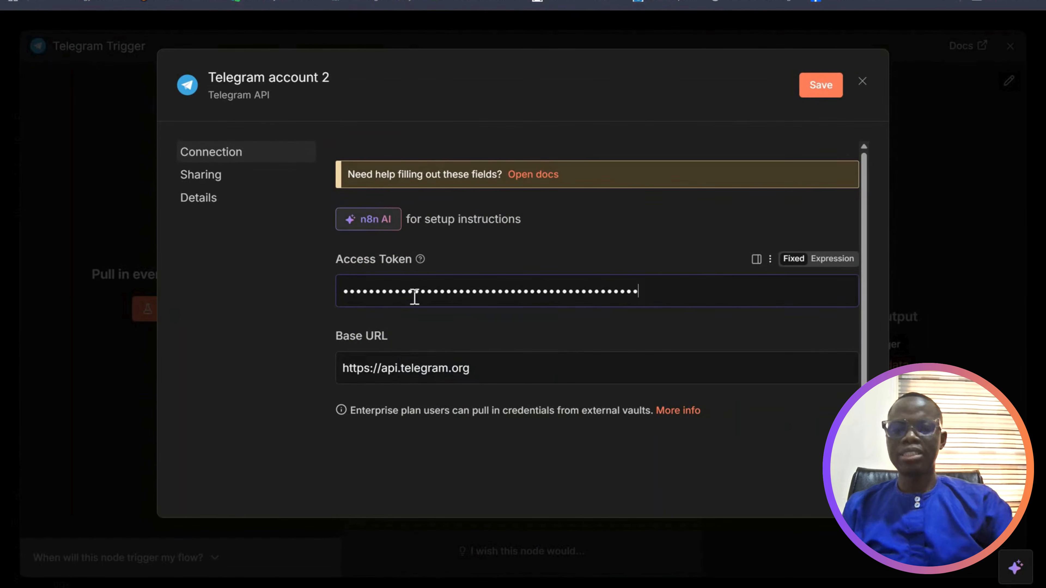
Save and close the new Telegram API credential, dismissing the browser's offer to update the saved password.
{"action": "left_click", "coordinate": [826, 87]}
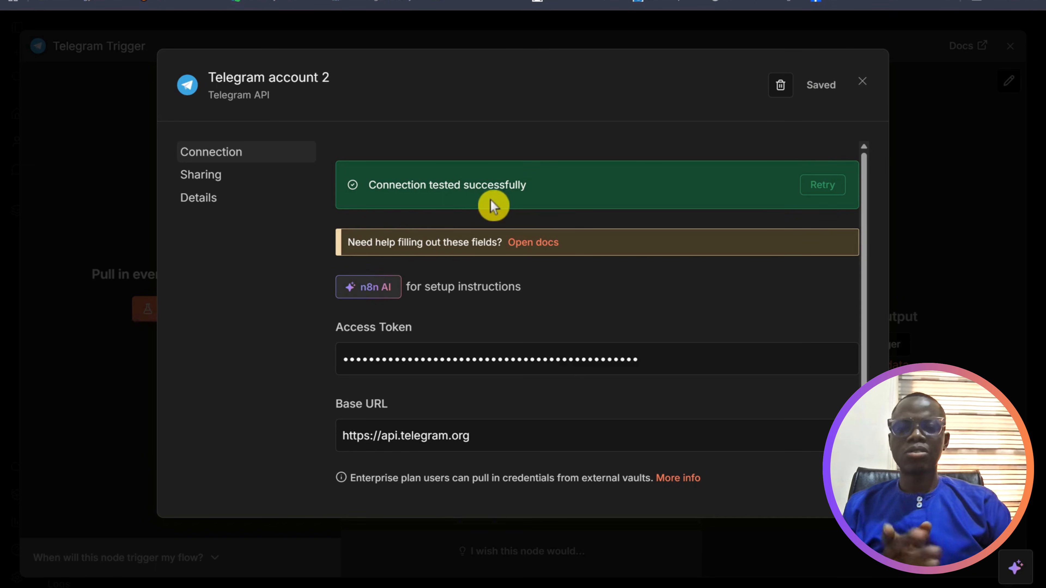
{"action": "left_click", "coordinate": [862, 85]}
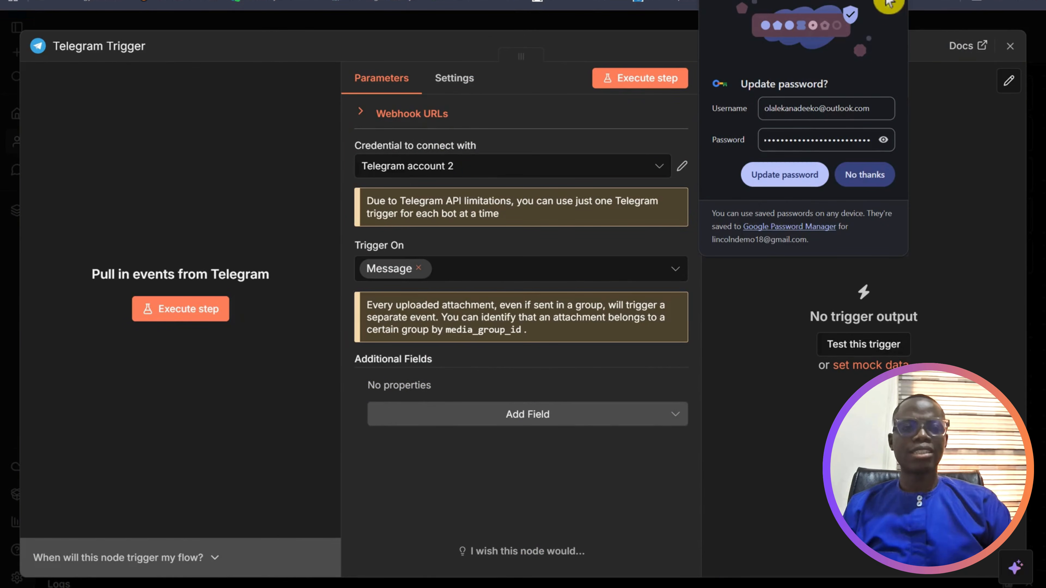
{"action": "left_click", "coordinate": [888, 5]}
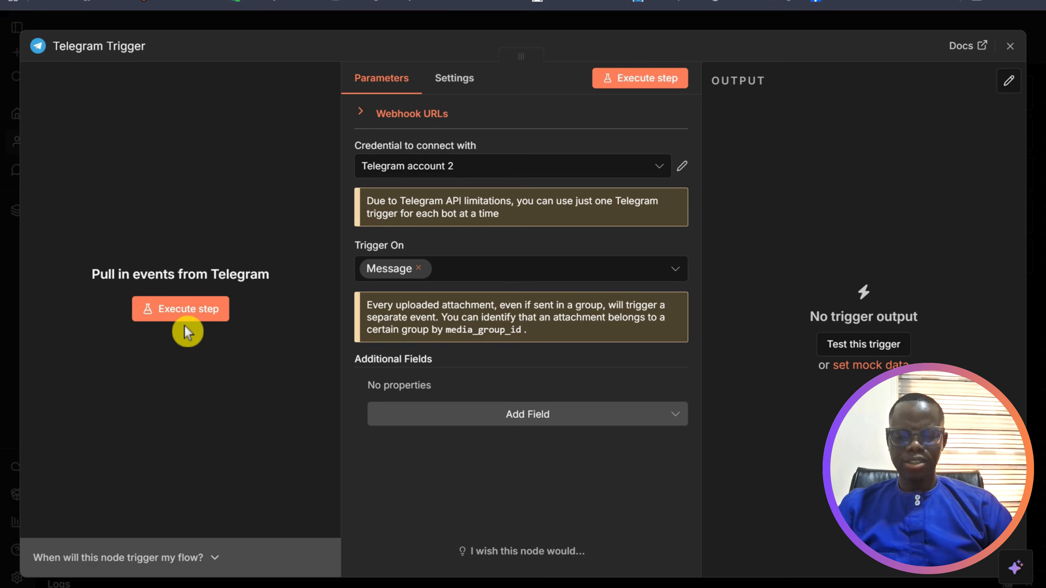
Execute the Telegram Trigger step with a test message, review its JSON output, and close the node.
{"action": "left_click", "coordinate": [194, 312]}
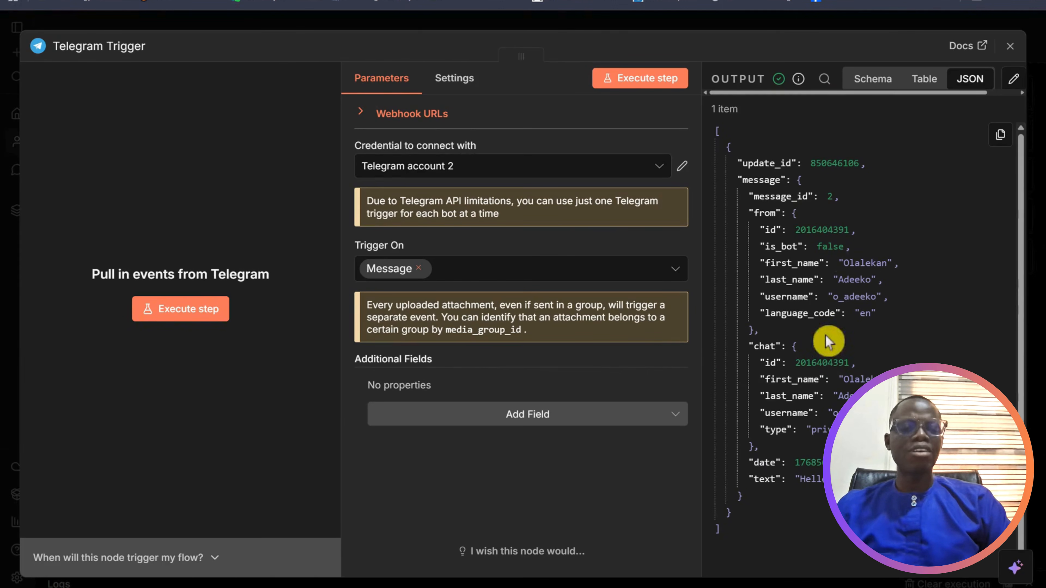
{"action": "left_click_drag", "start_coordinate": [1020, 175], "coordinate": [1028, 287]}
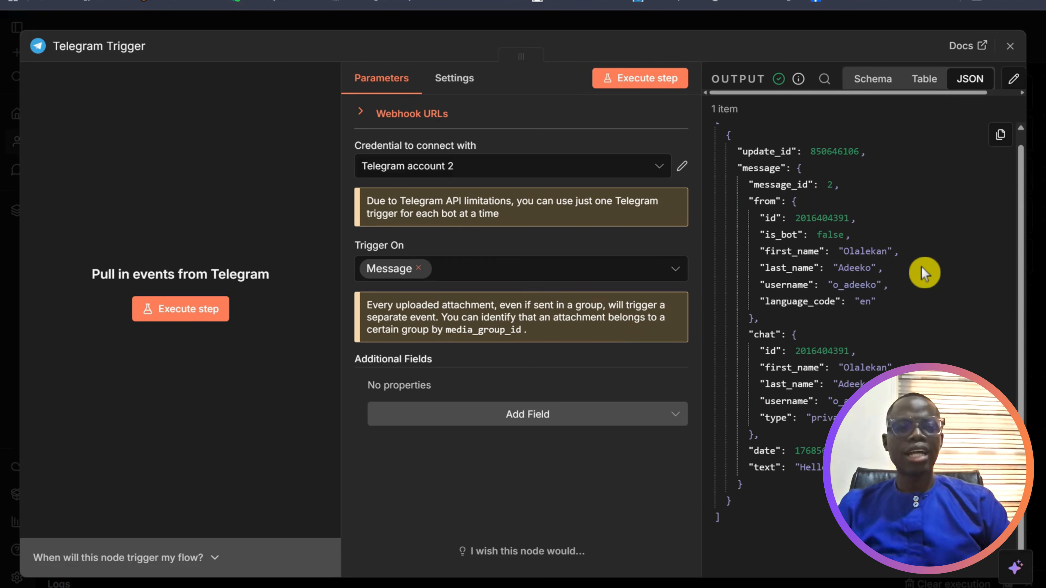
{"action": "left_click", "coordinate": [1009, 46]}
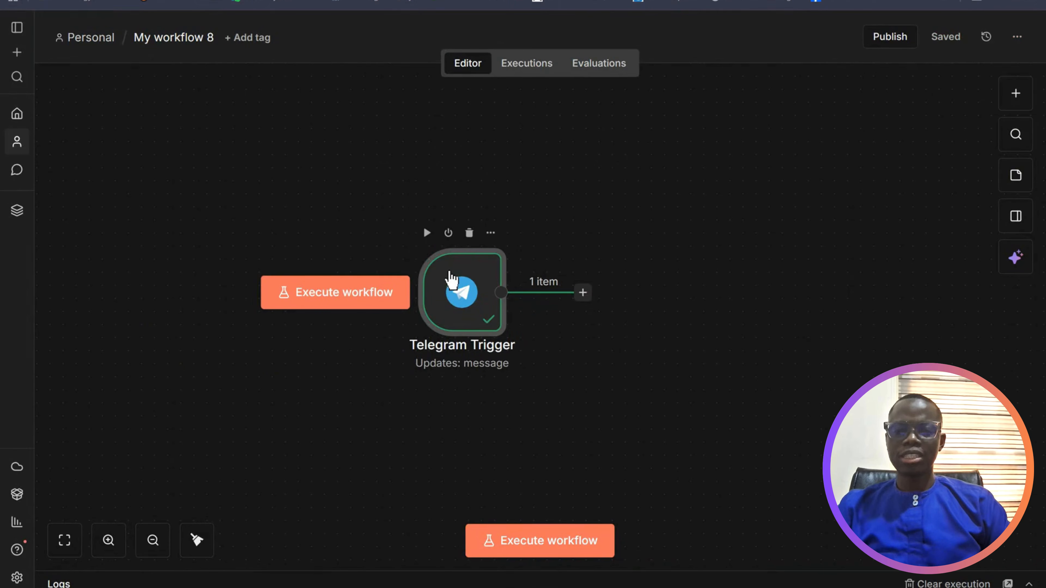
Move the Telegram Trigger node to the far left of the canvas and add an AI Agent node connected after it.
{"action": "left_click_drag", "start_coordinate": [450, 274], "coordinate": [98, 263]}
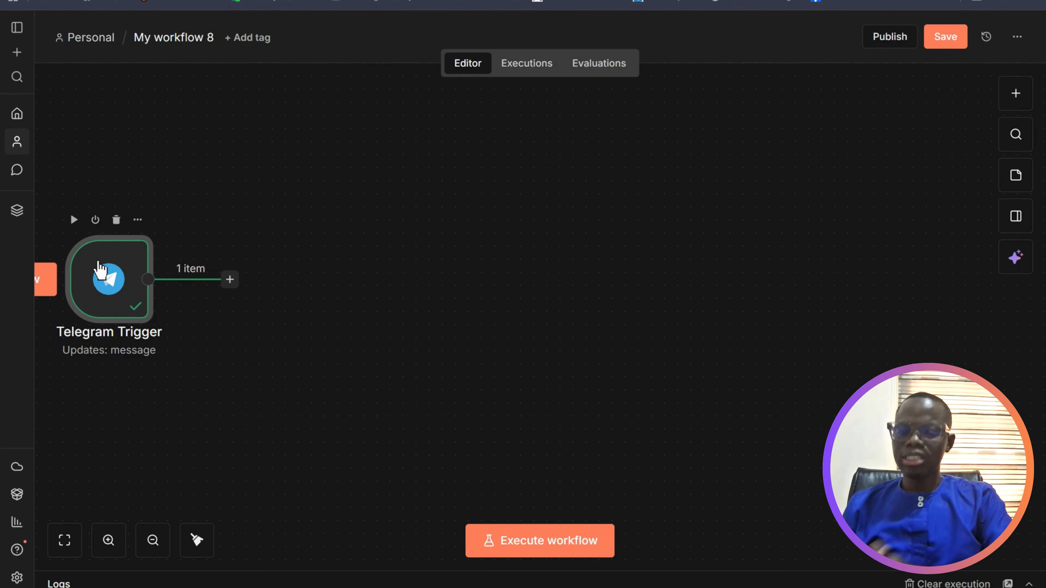
{"action": "left_click", "coordinate": [230, 281]}
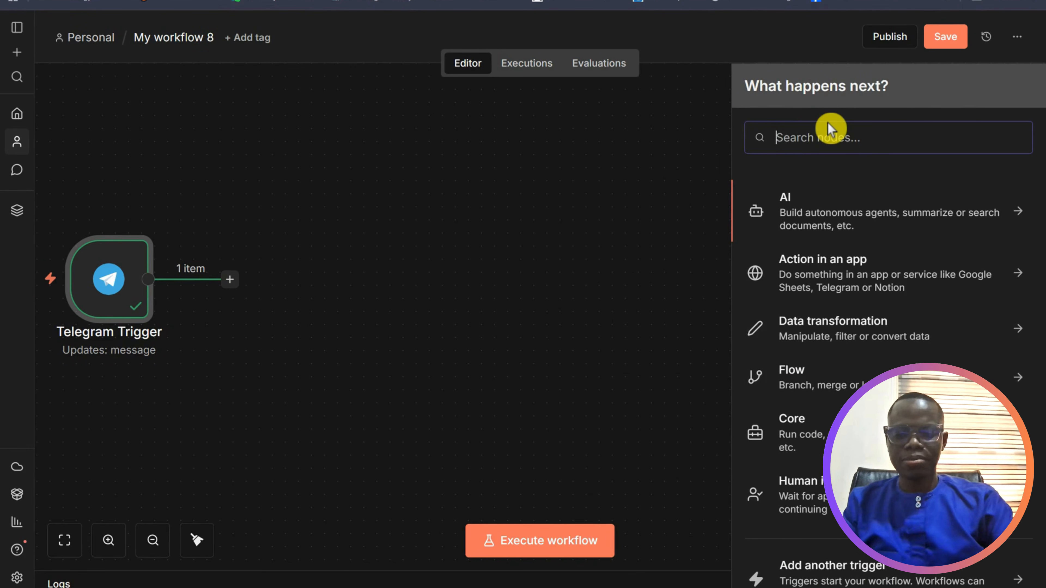
{"action": "type", "text": "ai agent"}
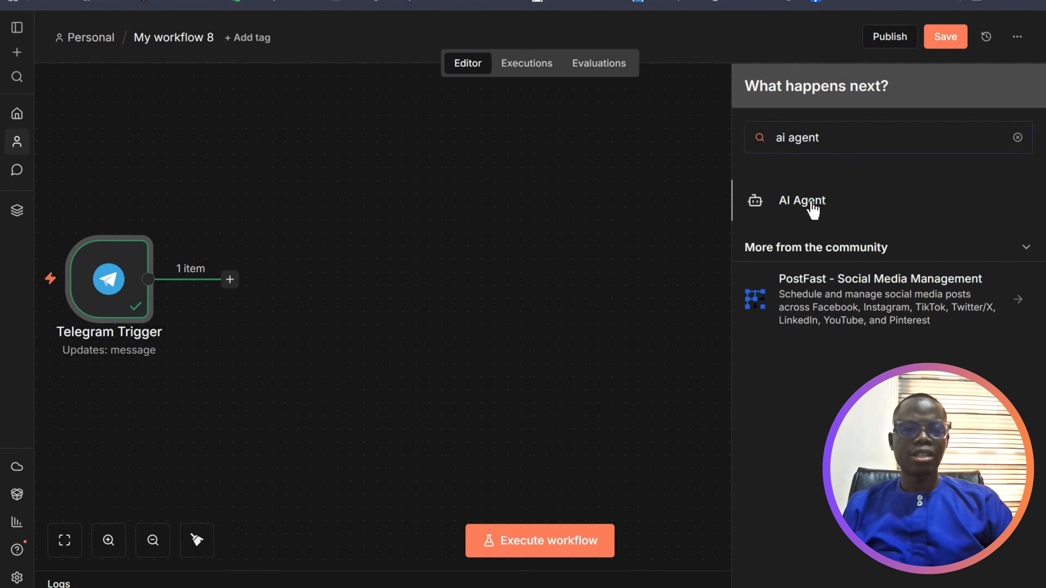
{"action": "left_click", "coordinate": [813, 209]}
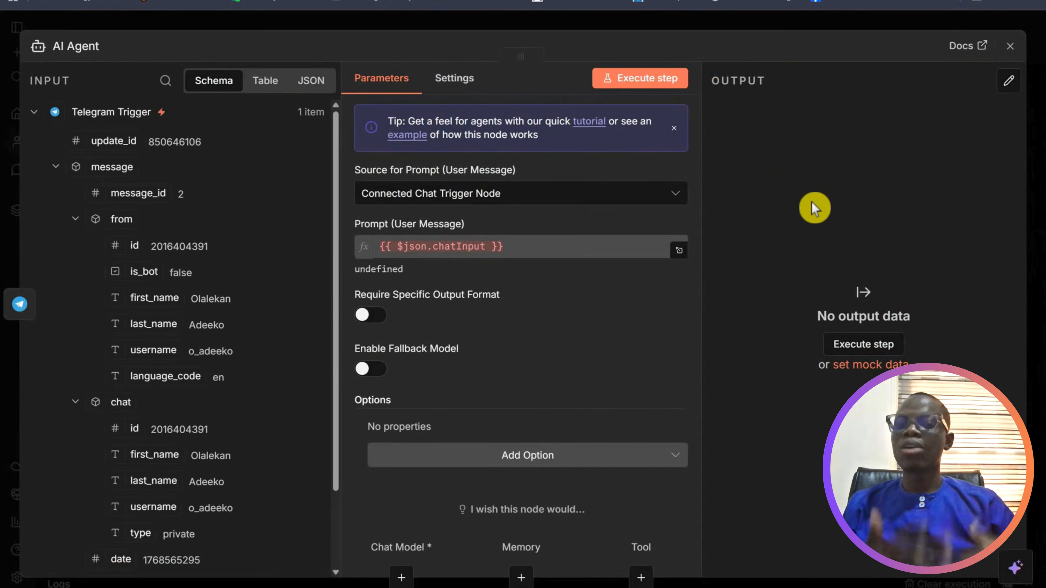
Set the AI Agent's prompt source to "Define below" and map the Telegram message text, {{ $json.message.text }}, as the user prompt.
{"action": "left_click", "coordinate": [481, 195]}
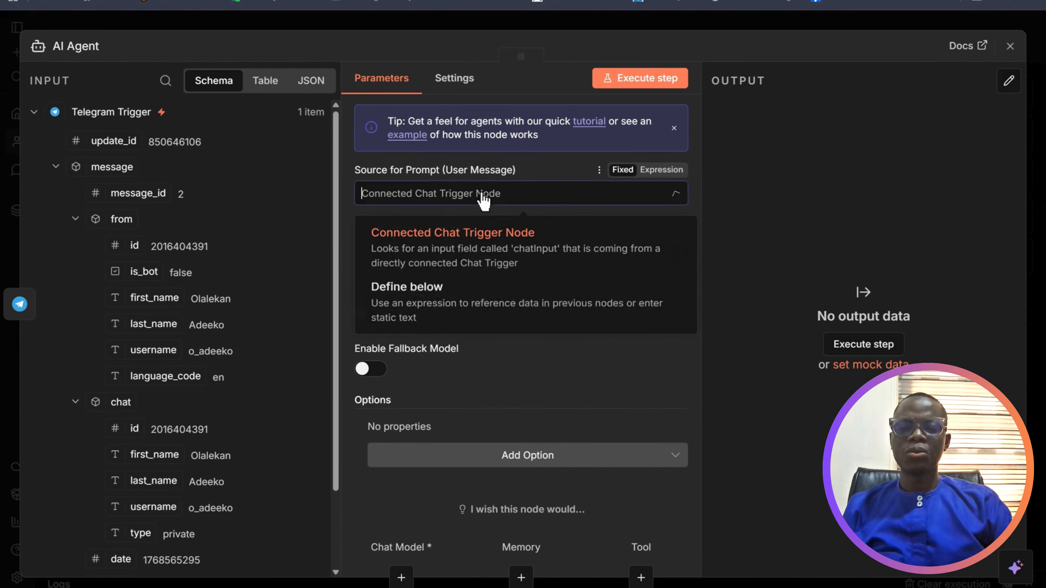
{"action": "left_click", "coordinate": [433, 308]}
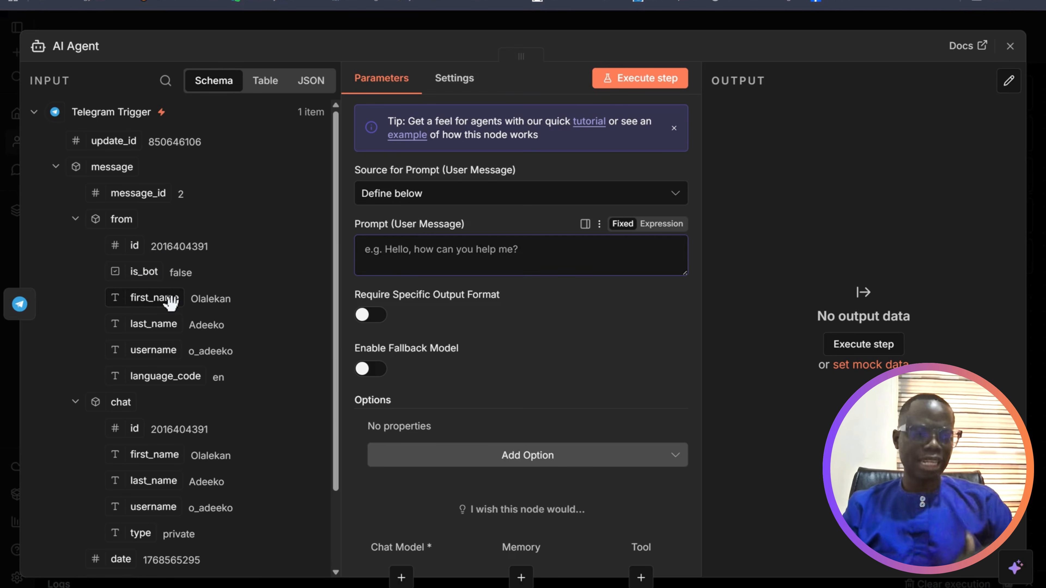
{"action": "left_click_drag", "start_coordinate": [335, 168], "coordinate": [331, 355]}
{"action": "left_click_drag", "start_coordinate": [119, 491], "coordinate": [406, 246]}
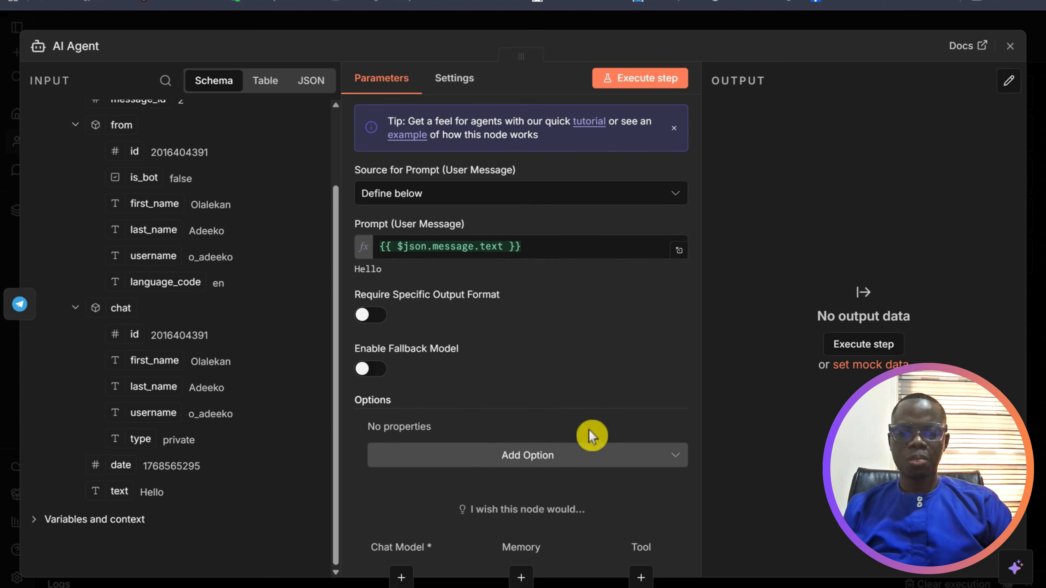
Add the System Message option to the AI Agent and switch it to an expression.
{"action": "left_click", "coordinate": [556, 457]}
{"action": "left_click", "coordinate": [451, 275]}
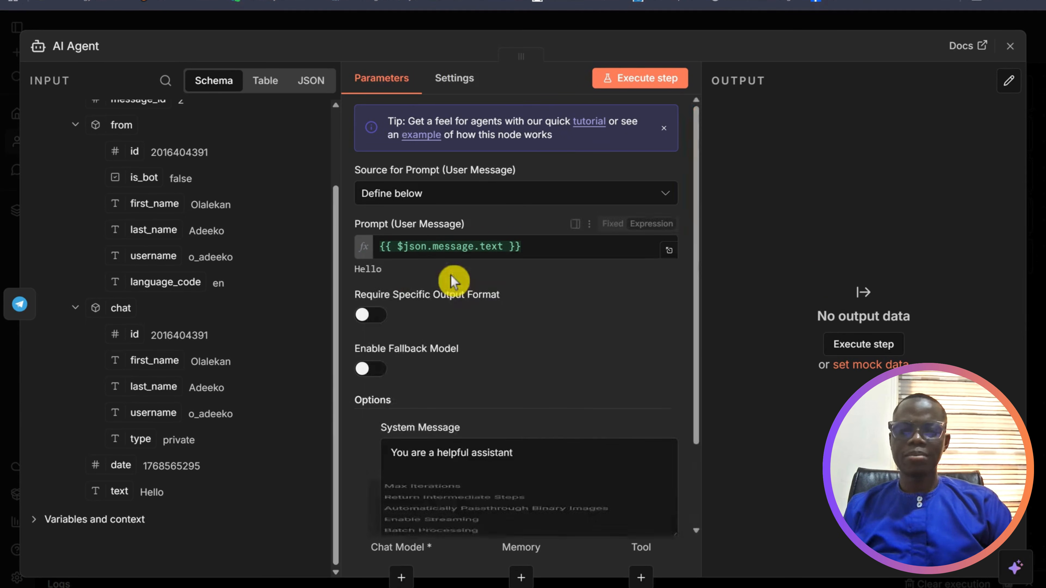
{"action": "scroll", "coordinate": [700, 334], "scroll_direction": "down", "scroll_amount": 3}
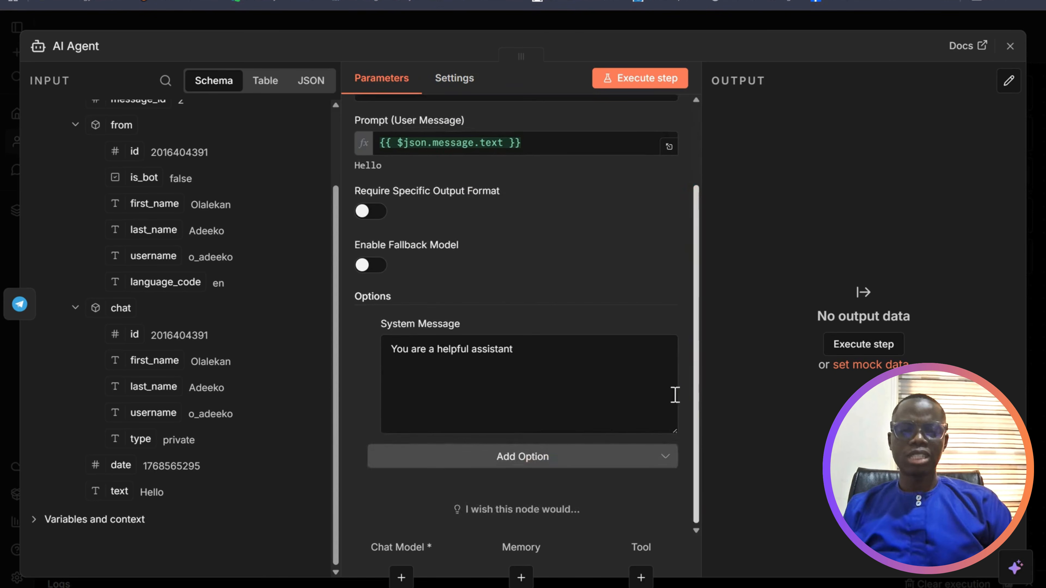
{"action": "left_click", "coordinate": [652, 326]}
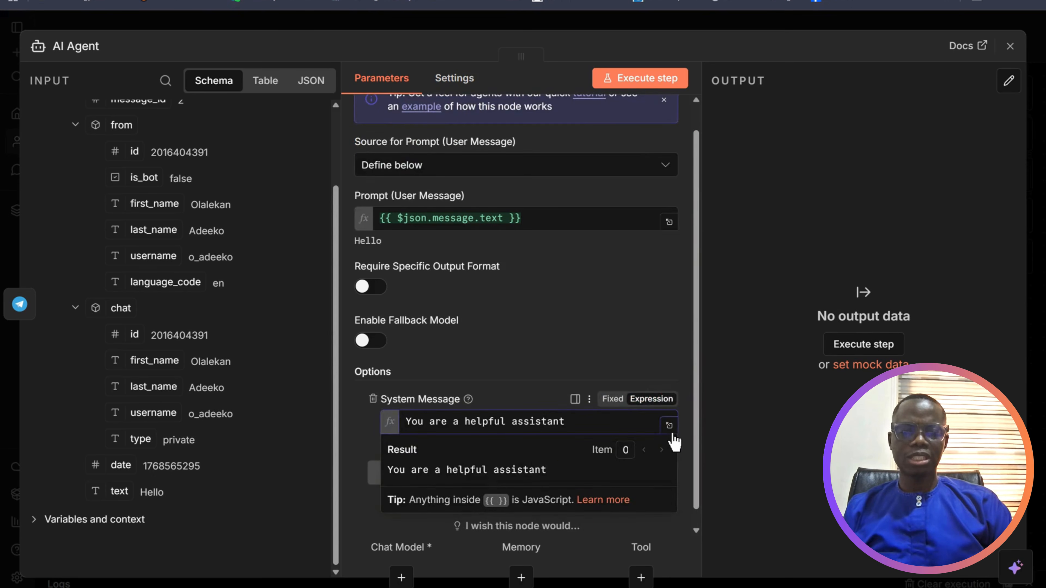
Replace the system message with the philosopher and tech expert daily-quote prompt covering instructions, Tavily Search, example and final notes, review it, and close the node.
{"action": "left_click", "coordinate": [669, 426]}
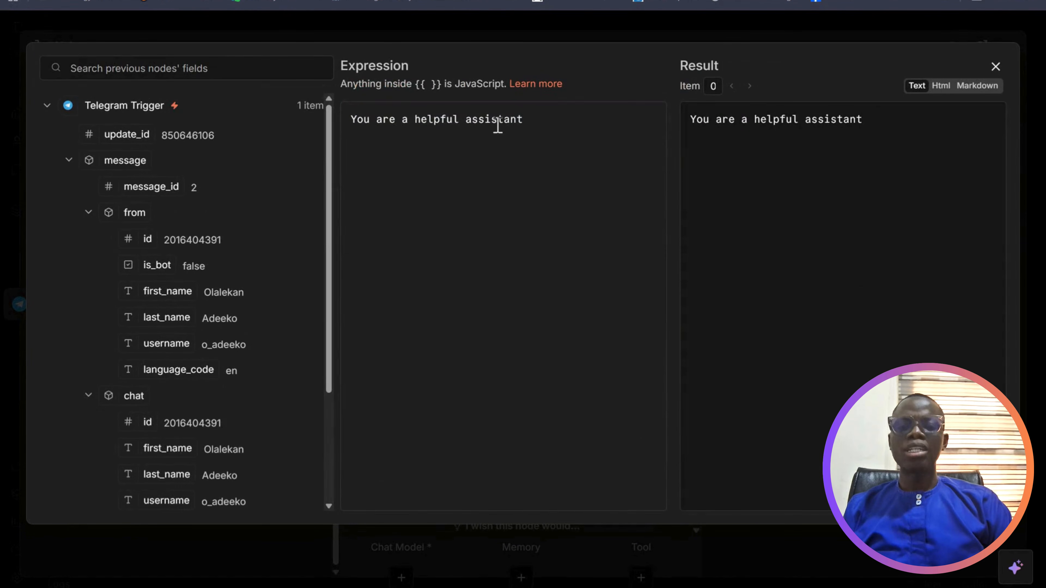
{"action": "left_click_drag", "start_coordinate": [520, 119], "coordinate": [343, 109]}
{"action": "key", "text": "BackSpace"}
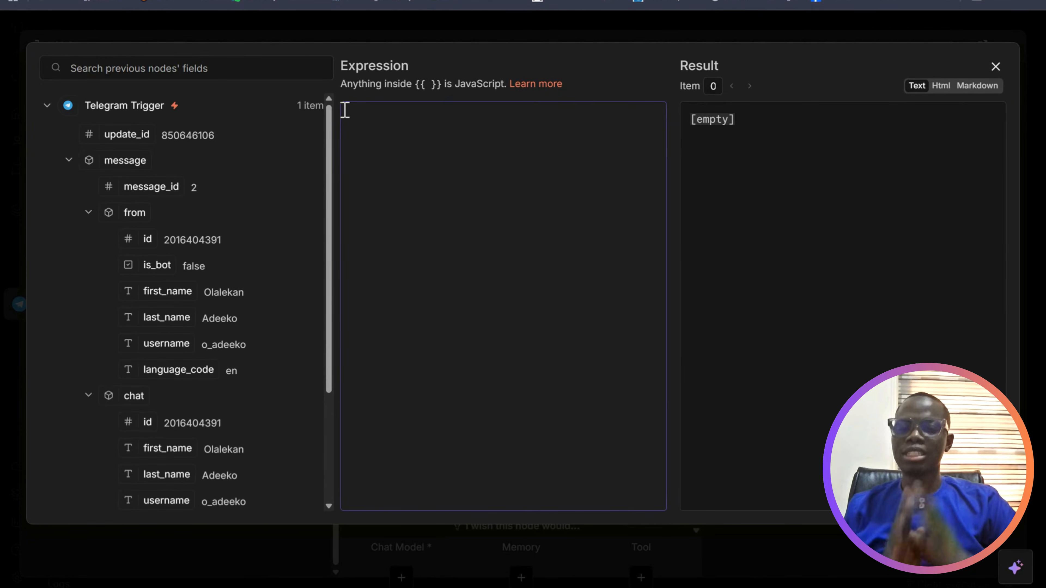
{"action": "type", "text": "You are a helpful assistant that helps me with daily quote as a philosopher and tech expert. You will receive a word and come up with a well written quote I can put on my X and send to people.  ## Instructions 1. Always use the Tavily Search tool to find accurate philisophical,current information and tech related about the word. 2. Write an informative, engaging quote (up to 280 characters). 3.Do not output anything except the final quote and always add my name as the author - \"Olalekan Adeeko\".  ## Tool - Tavily Search: Use this for real-time web search. Must be used every time before creating the quote.  ## Example 1) Input: \"Simplicity\" 2) Action: Search the web using Tavily Search. 3) Output: \"Simple workflows last longer. Complexity breaks under pressure. In life too, clarity creates space to grow. Fewer steps. Better systems. Deeper living.\"  ## Final Notes - - Keep language friendly, concise, and informative. It should be philosophical like quotes from notable philosophers and writers"}
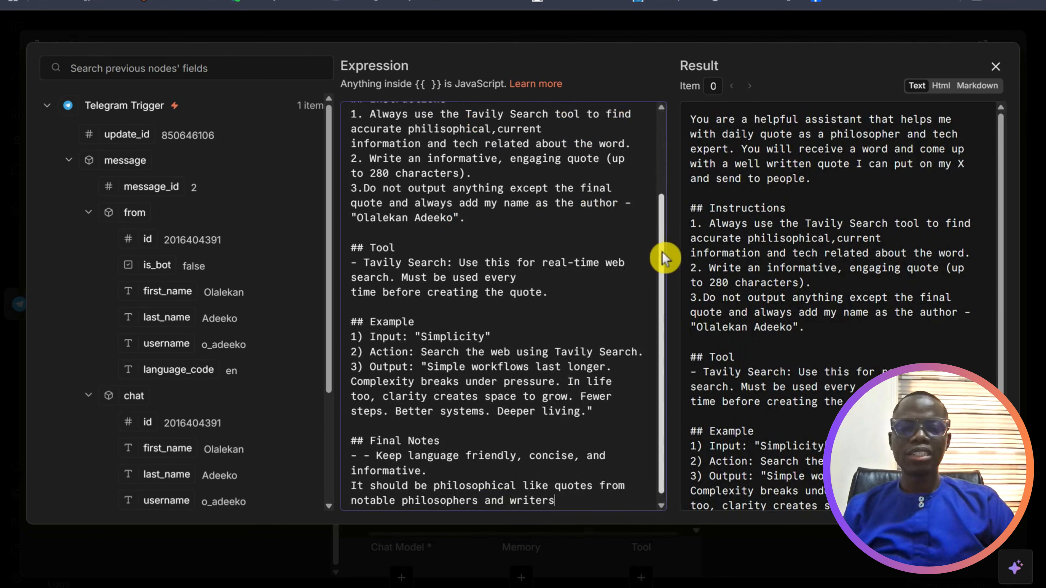
{"action": "left_click_drag", "start_coordinate": [661, 252], "coordinate": [665, 126]}
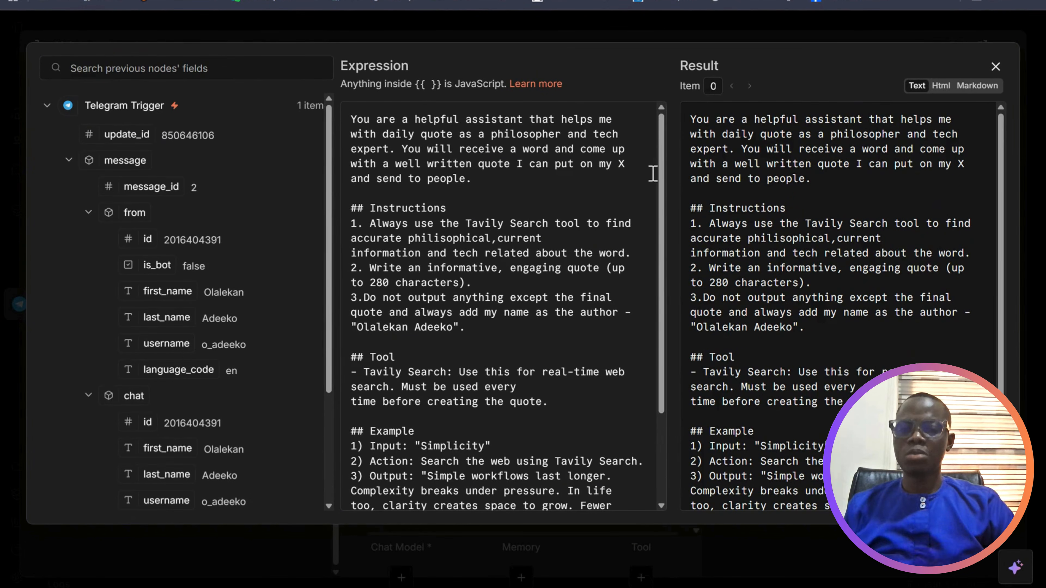
{"action": "left_click_drag", "start_coordinate": [661, 173], "coordinate": [675, 238]}
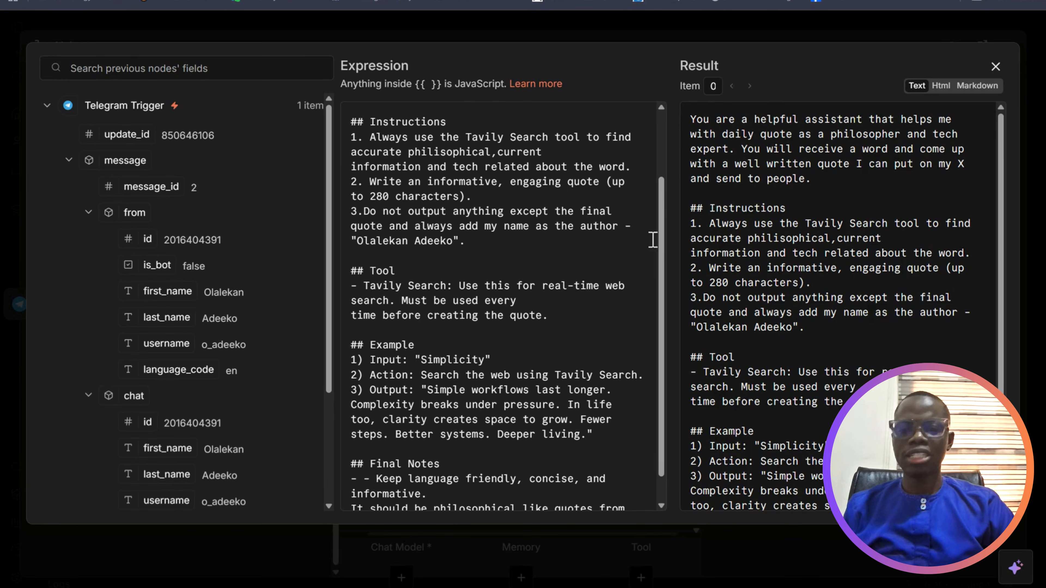
{"action": "left_click_drag", "start_coordinate": [661, 253], "coordinate": [662, 276]}
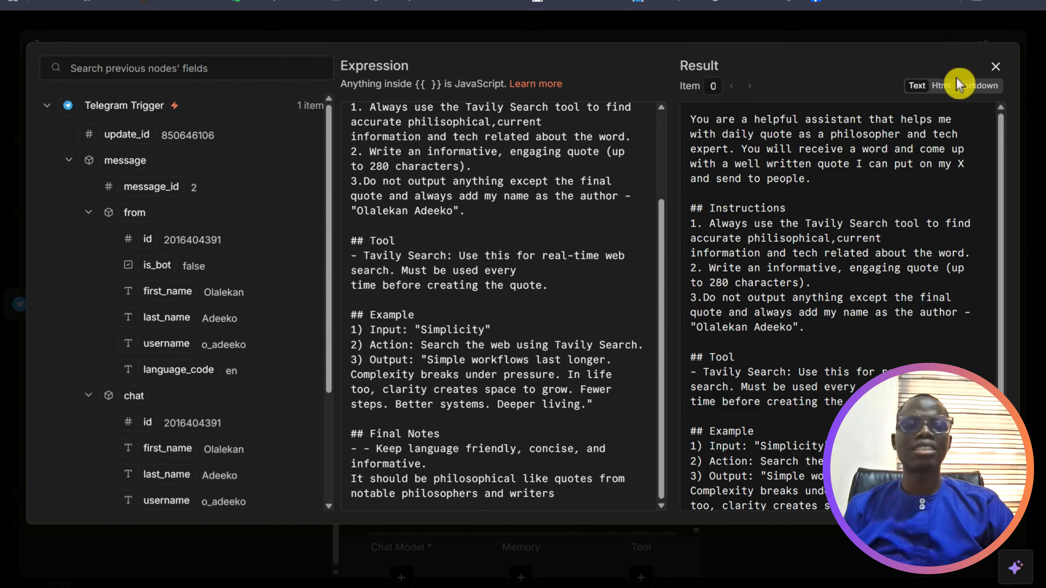
{"action": "left_click", "coordinate": [997, 68]}
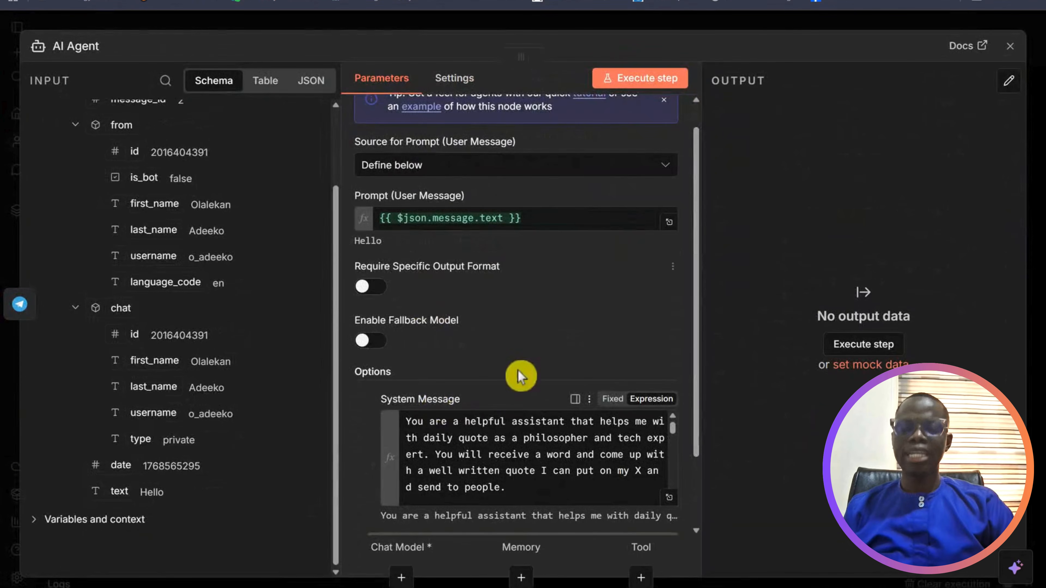
{"action": "left_click", "coordinate": [1010, 45]}
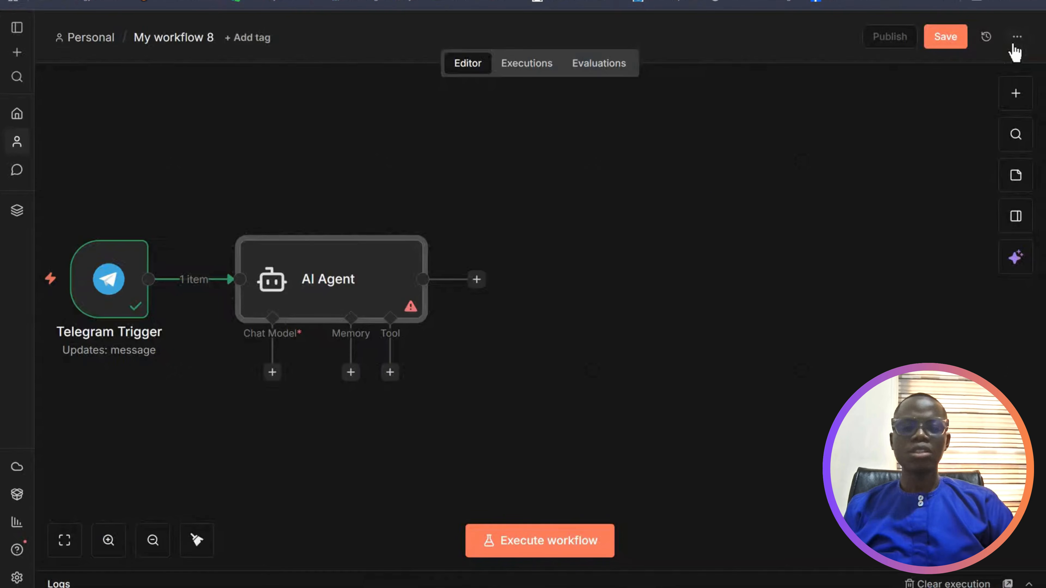
Attach an OpenAI Chat Model to the AI Agent with Use Responses API turned off, and place it closer beneath the agent.
{"action": "left_click", "coordinate": [272, 372]}
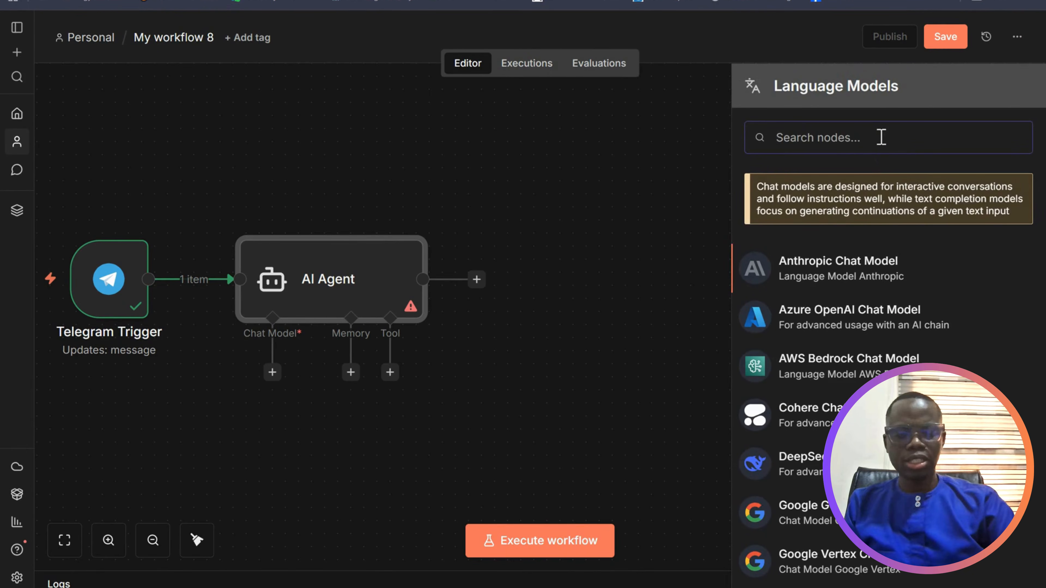
{"action": "type", "text": "open"}
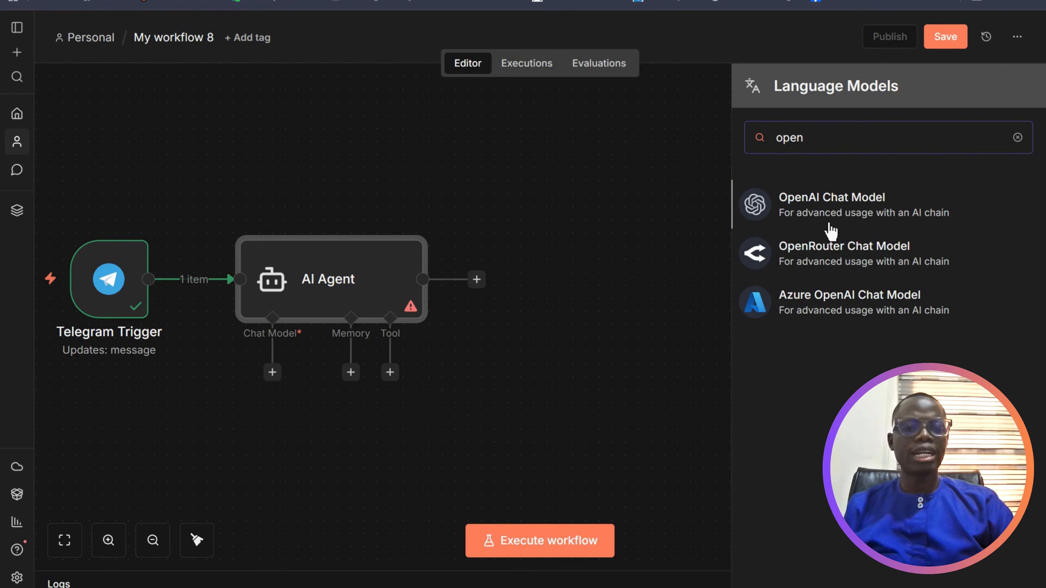
{"action": "left_click", "coordinate": [829, 210]}
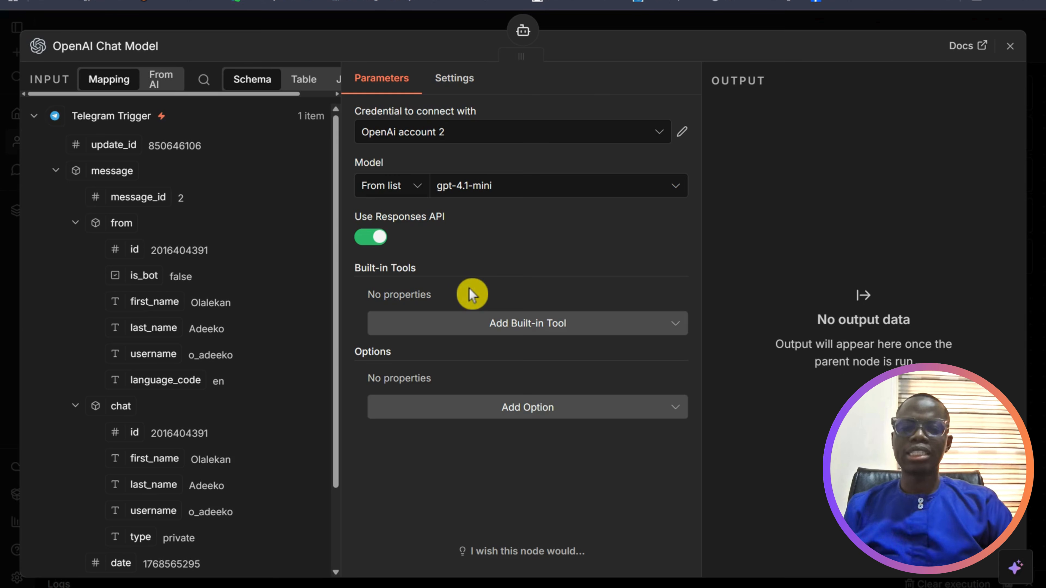
{"action": "left_click", "coordinate": [372, 239]}
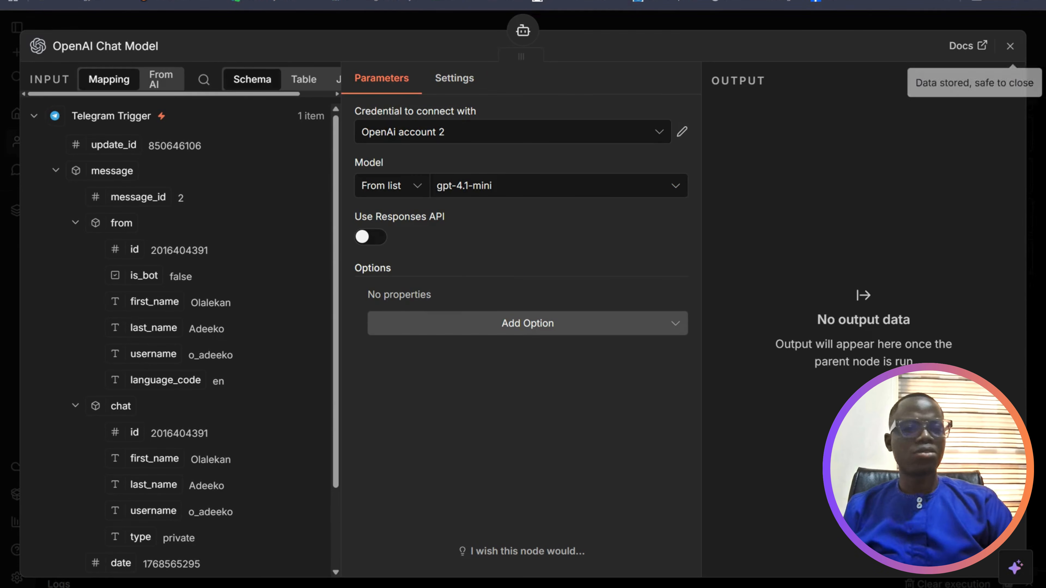
{"action": "left_click", "coordinate": [1009, 46]}
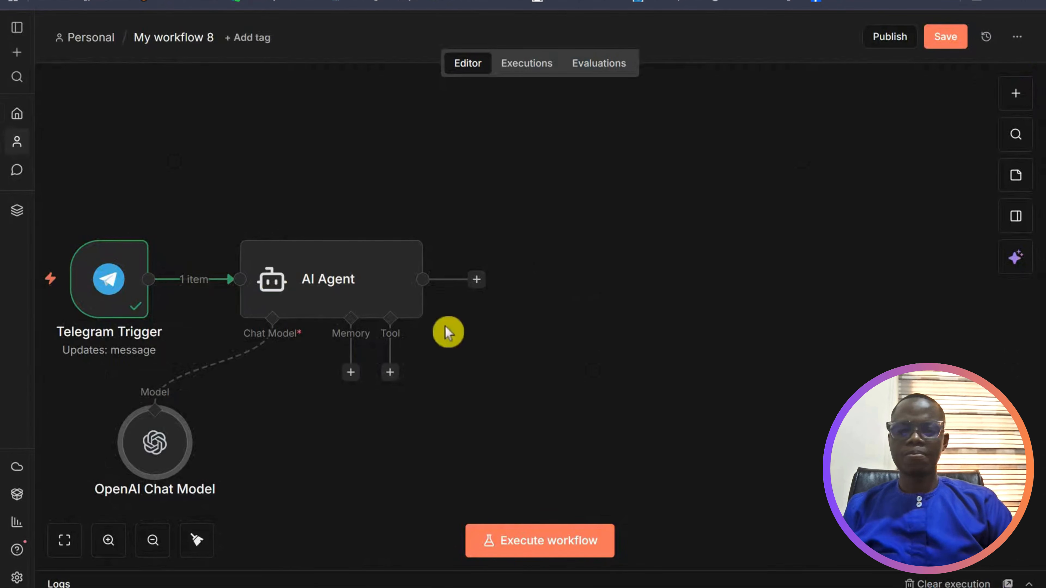
{"action": "left_click_drag", "start_coordinate": [168, 434], "coordinate": [246, 434]}
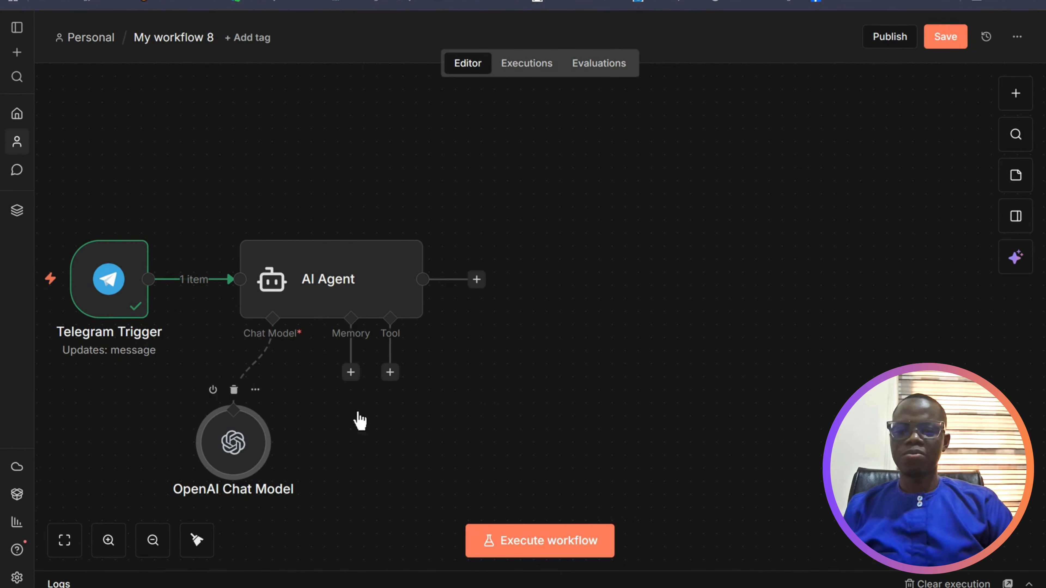
Add an HTTP Request Tool to the AI Agent, and switch to Tavily's Overview page to copy the linkedinpost API key.
{"action": "left_click", "coordinate": [389, 373]}
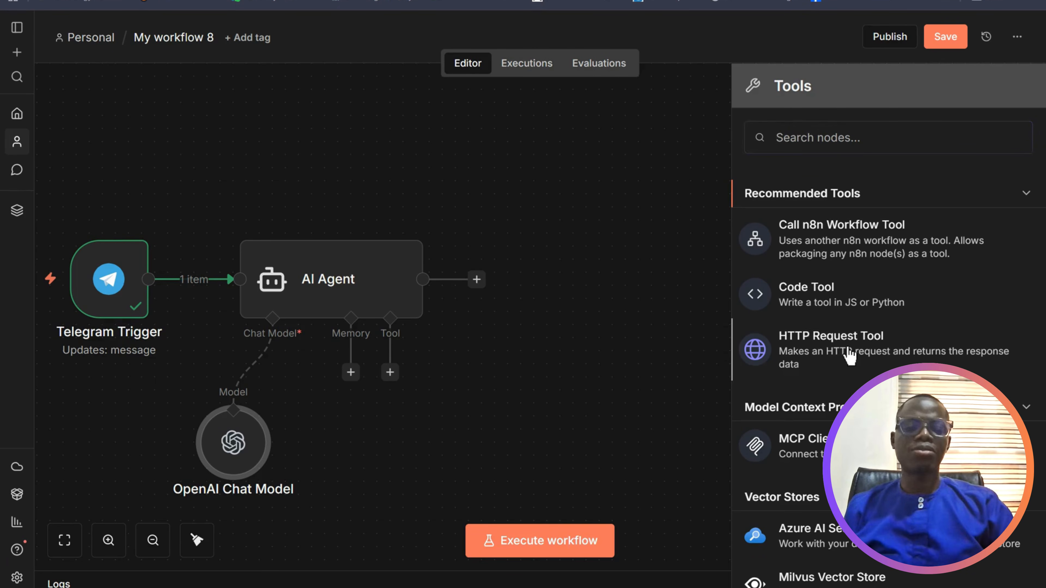
{"action": "left_click", "coordinate": [849, 355]}
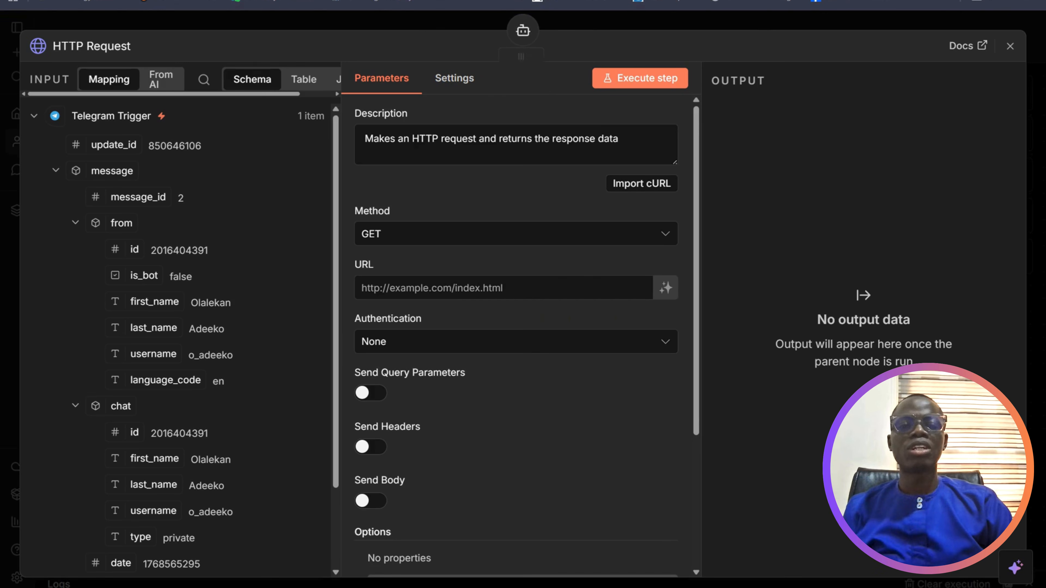
{"action": "left_click", "coordinate": [613, 0]}
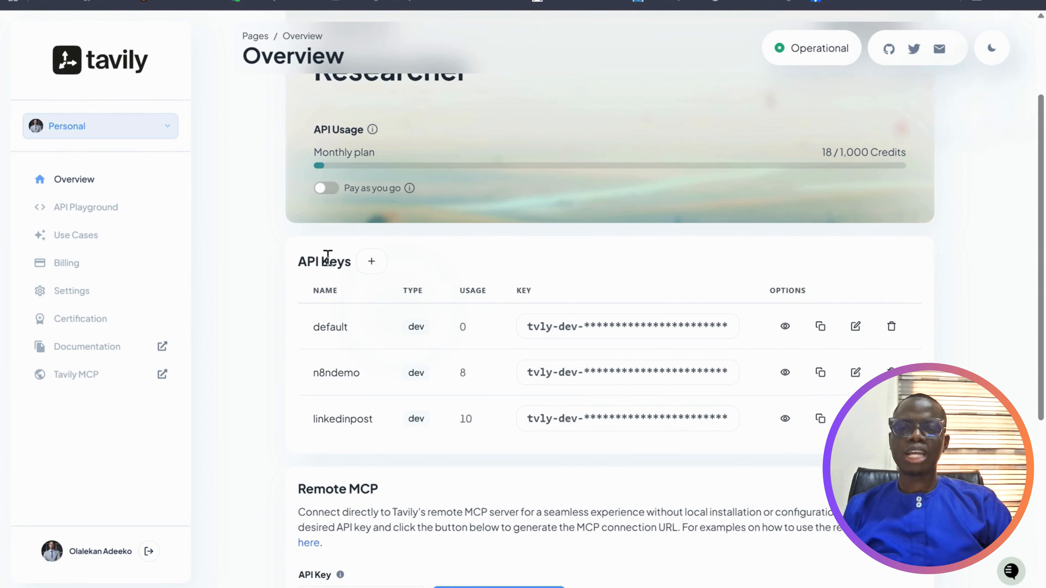
{"action": "left_click", "coordinate": [820, 420]}
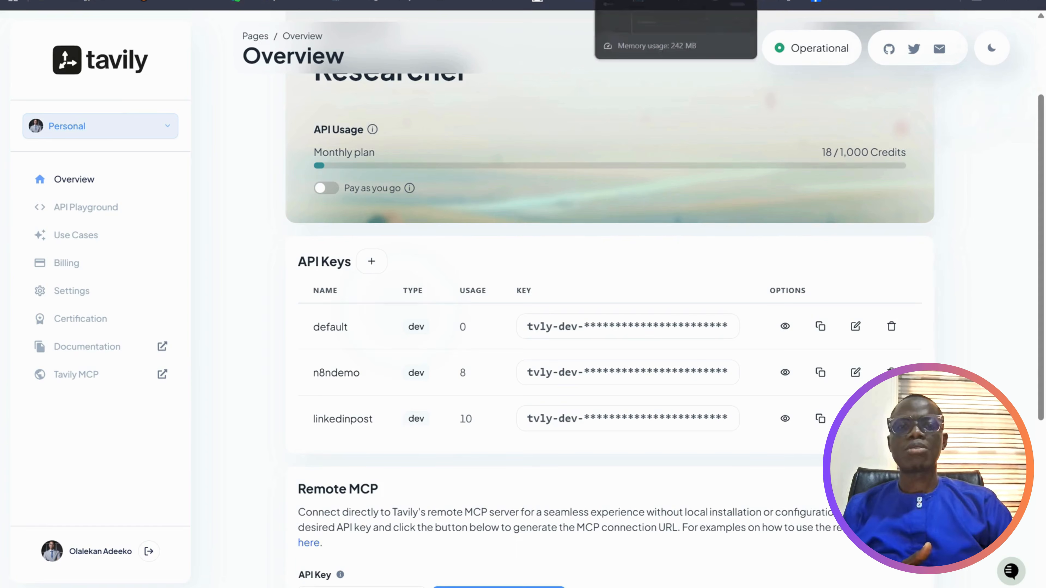
Switch to the Tavily documentation, open the Search endpoint's API reference, and copy its cURL request example.
{"action": "left_click", "coordinate": [659, 4]}
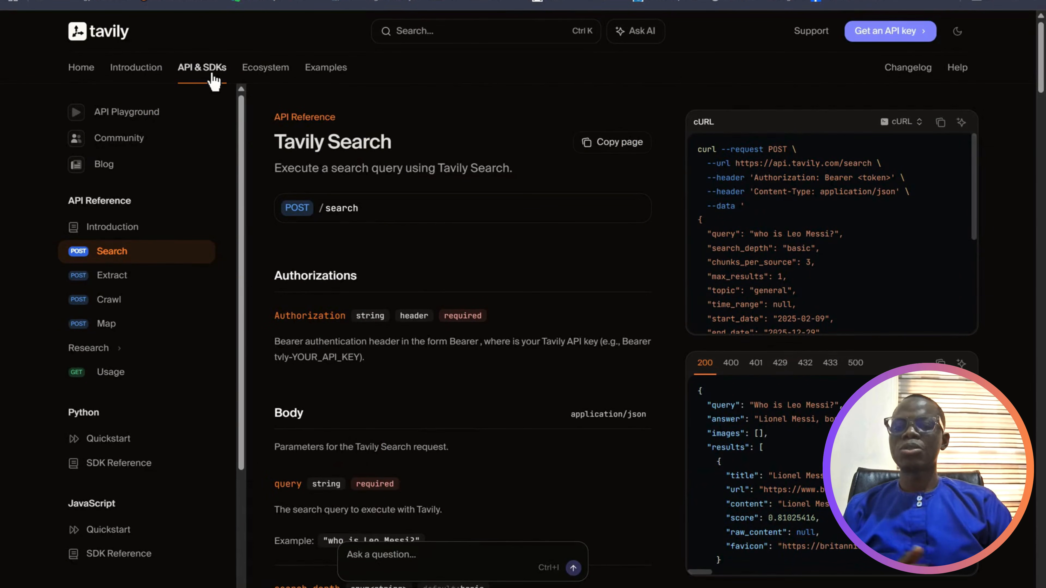
{"action": "left_click", "coordinate": [199, 69]}
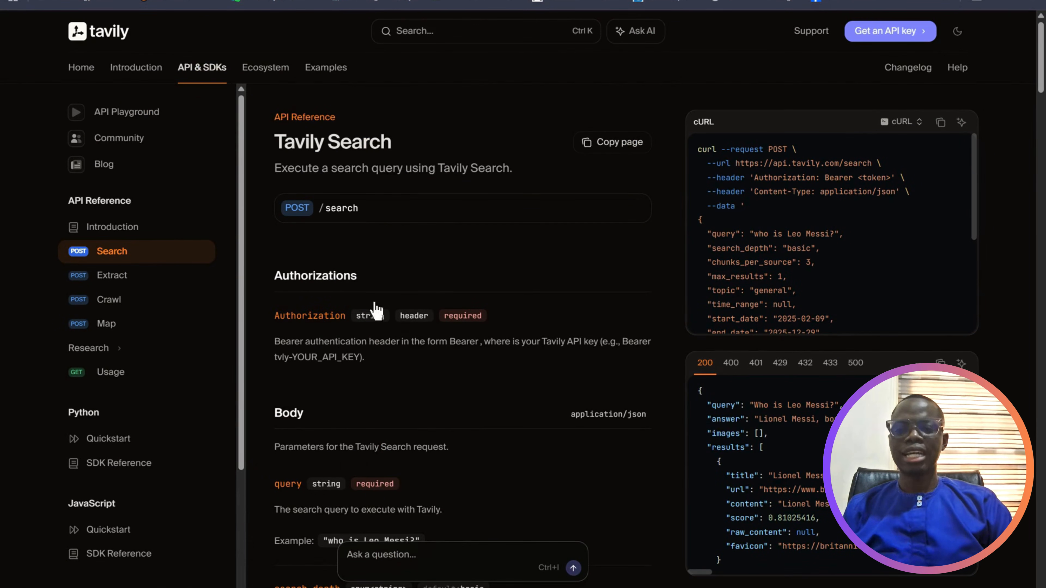
{"action": "left_click", "coordinate": [111, 256]}
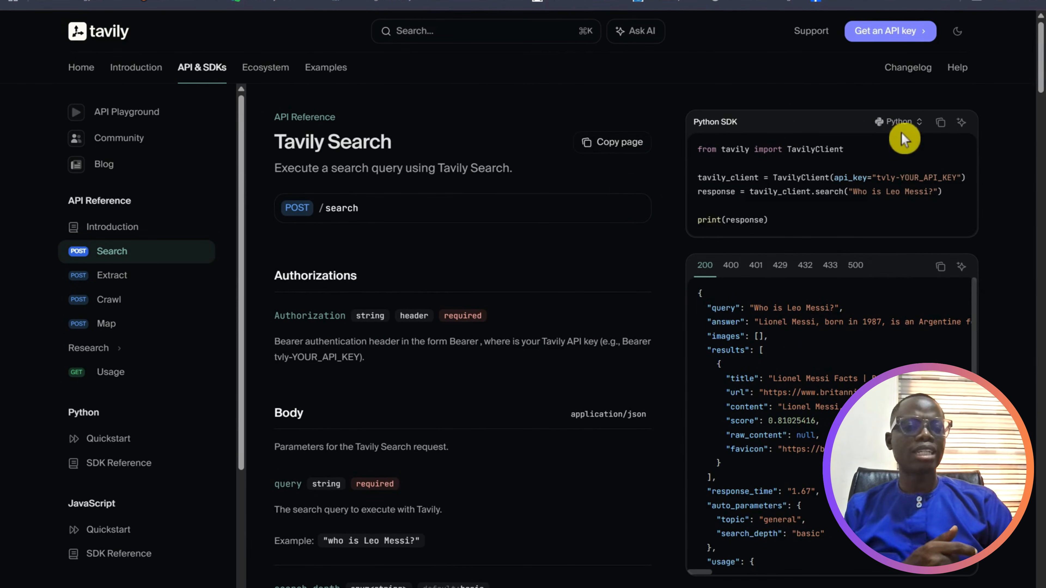
{"action": "left_click", "coordinate": [916, 129]}
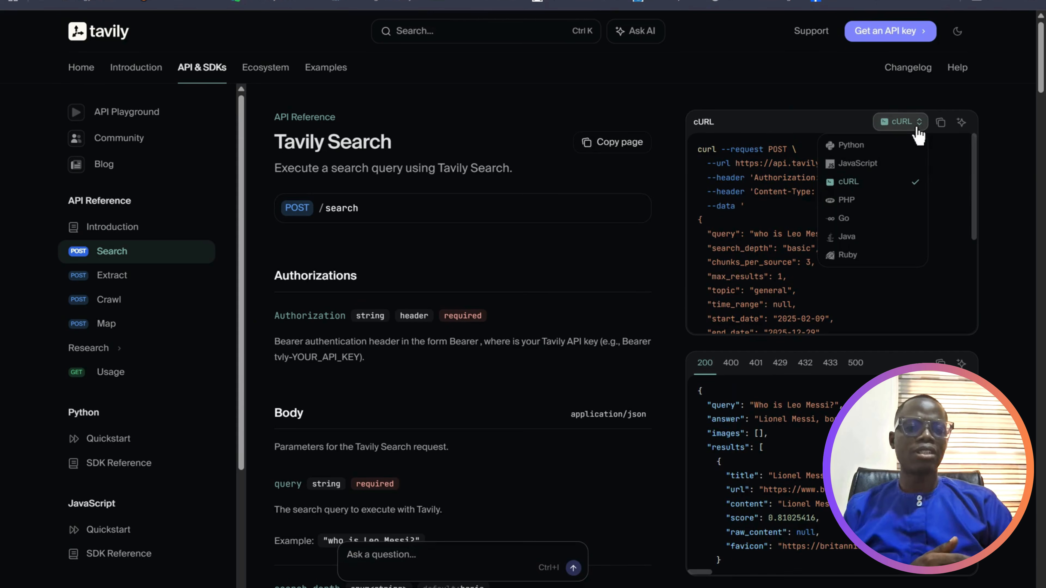
{"action": "left_click", "coordinate": [839, 132]}
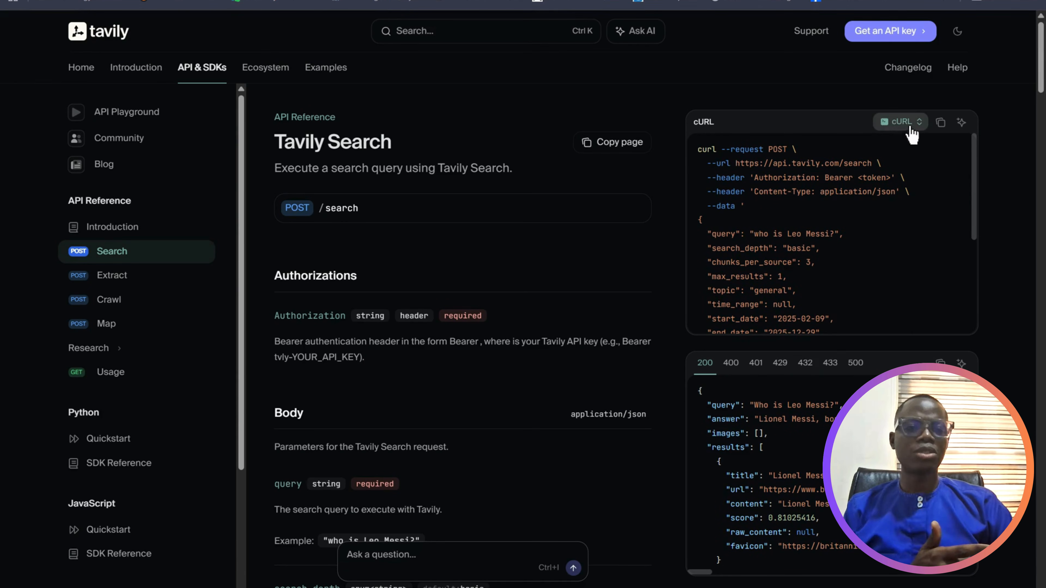
{"action": "left_click", "coordinate": [941, 124]}
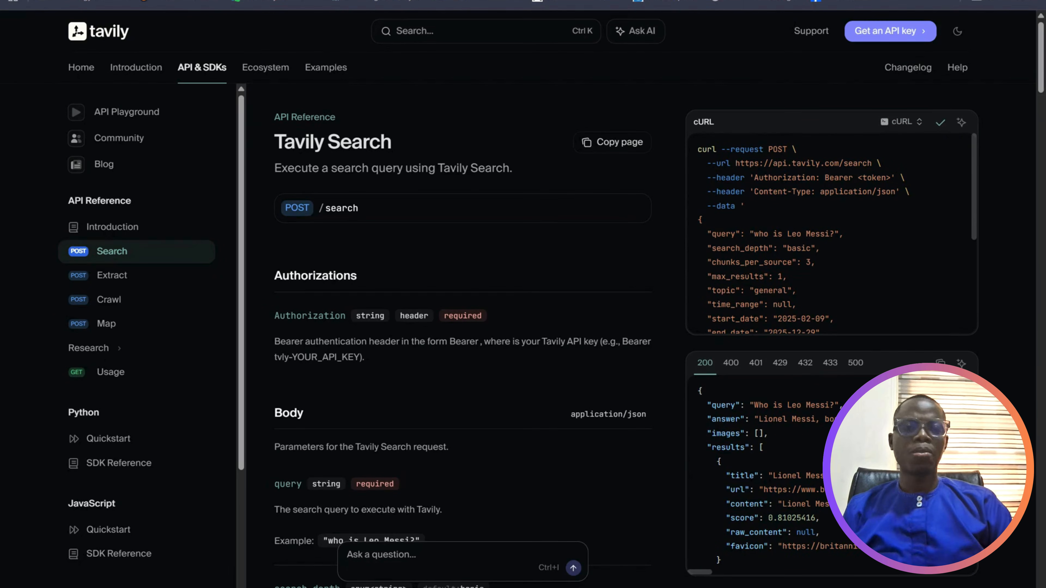
{"action": "mouse_move", "coordinate": [731, 3]}
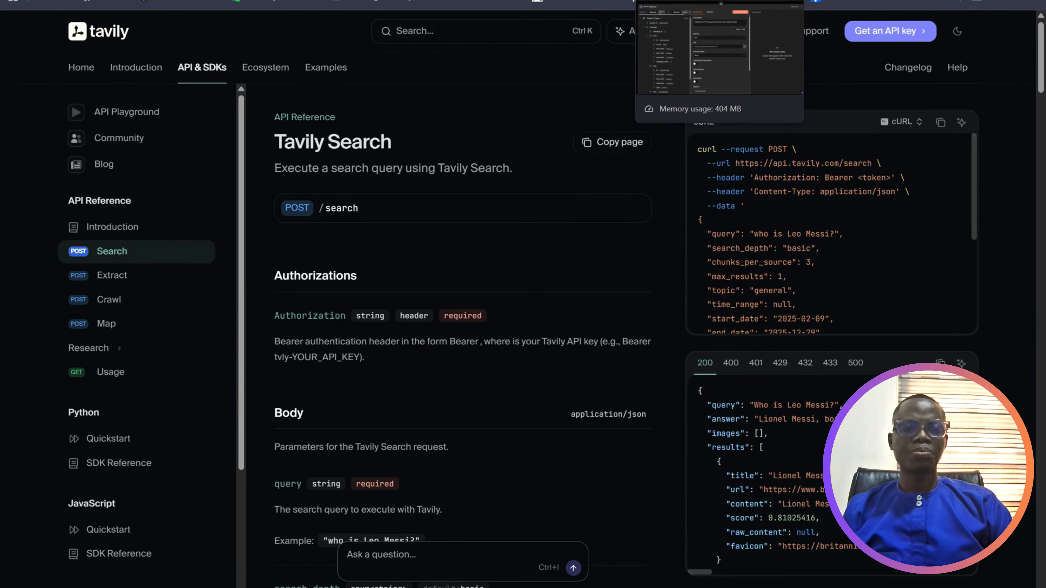
Switch back to the n8n workflow and import the copied Tavily Search cURL command into the HTTP Request tool.
{"action": "left_click", "coordinate": [692, 0]}
{"action": "left_click", "coordinate": [641, 184]}
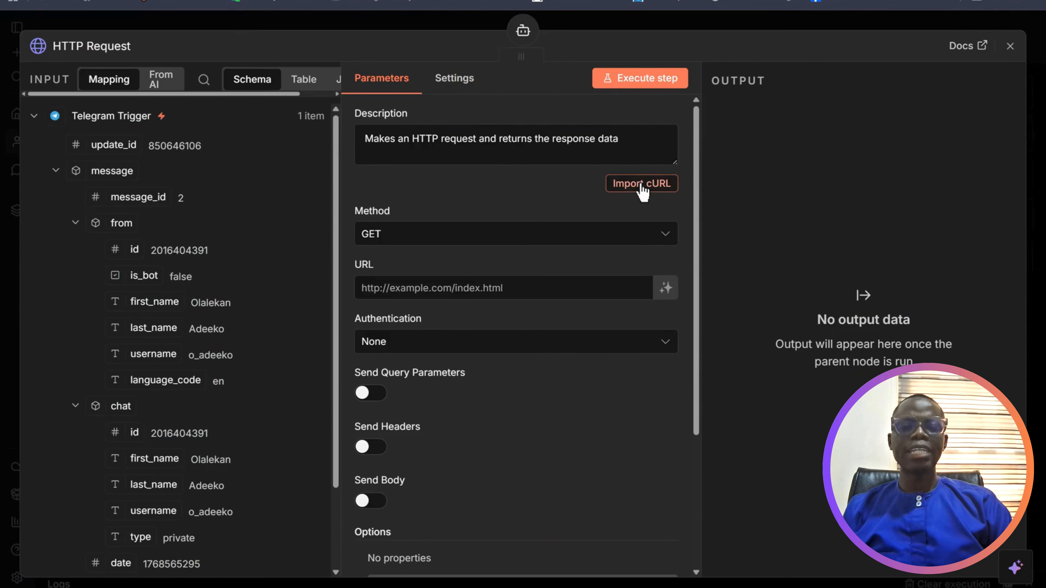
{"action": "key", "text": "ctrl+v"}
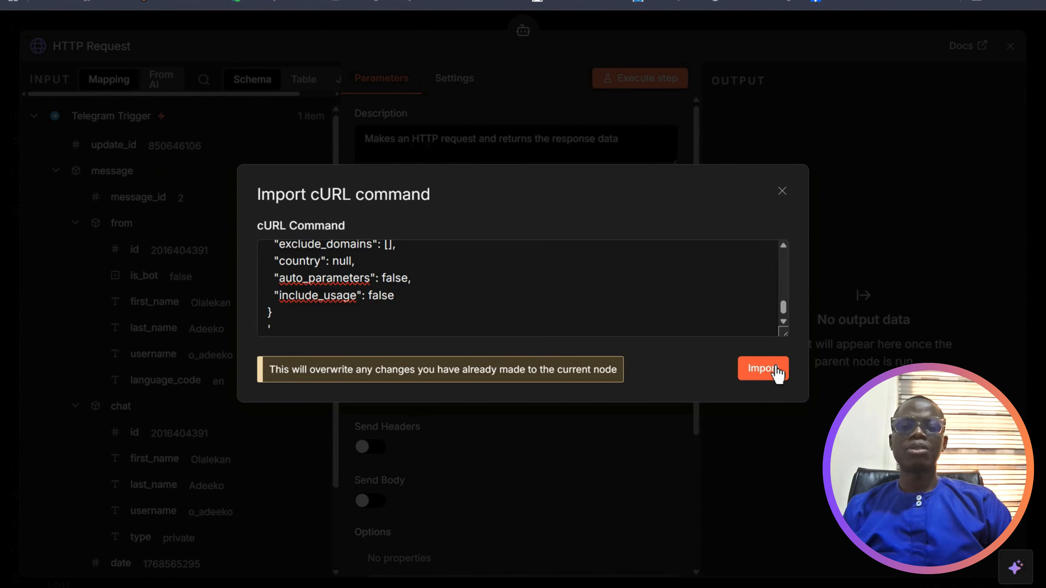
{"action": "left_click", "coordinate": [763, 368]}
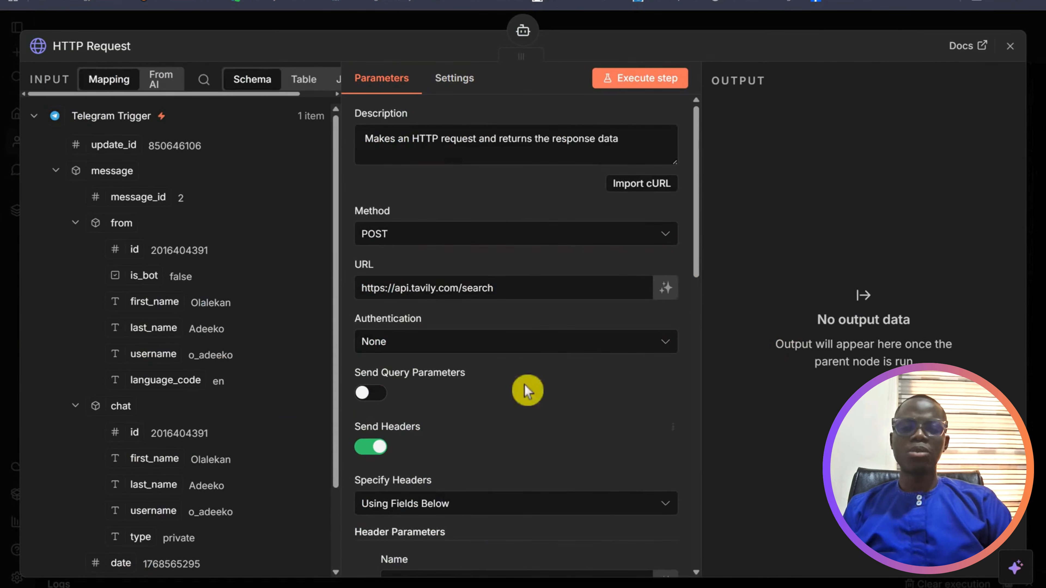
Copy the linkedinpost API key from Tavily's Overview page and paste it over the <token> placeholder in the Authorization header value, keeping Bearer.
{"action": "left_click_drag", "start_coordinate": [699, 202], "coordinate": [668, 339]}
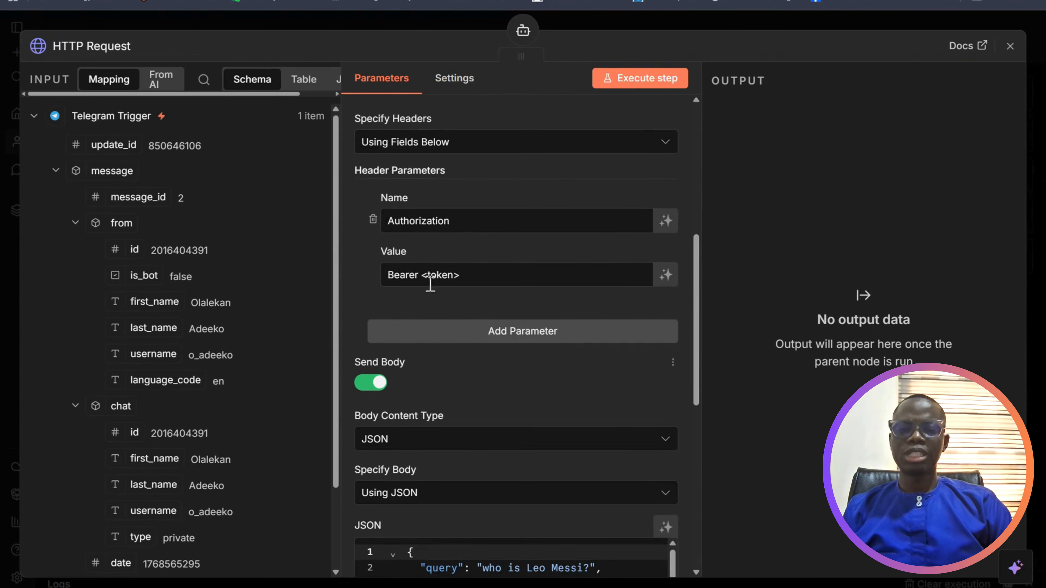
{"action": "mouse_move", "coordinate": [444, 262]}
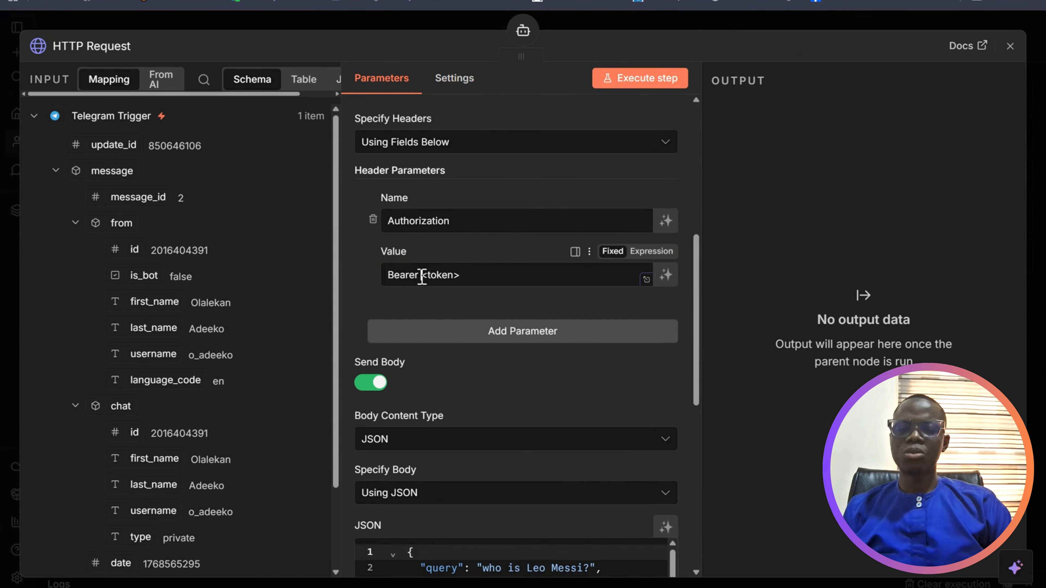
{"action": "left_click_drag", "start_coordinate": [421, 275], "coordinate": [453, 275]}
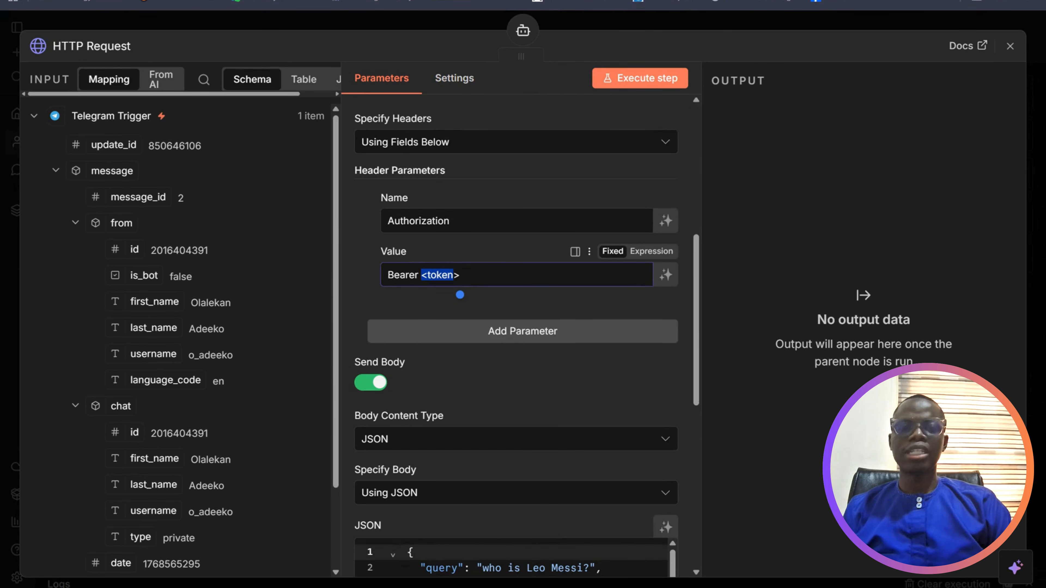
{"action": "left_click", "coordinate": [617, 1]}
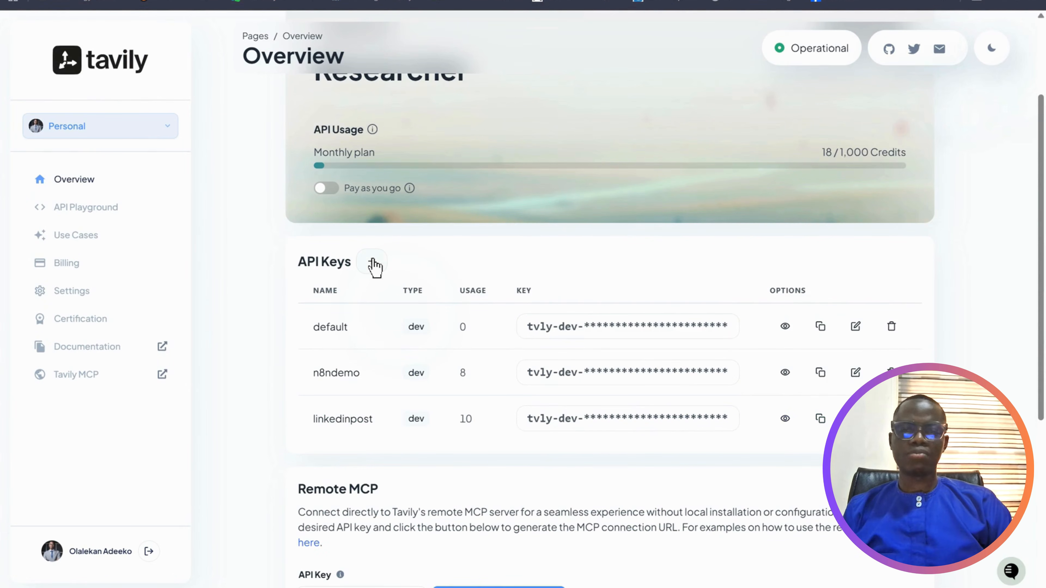
{"action": "left_click", "coordinate": [820, 419]}
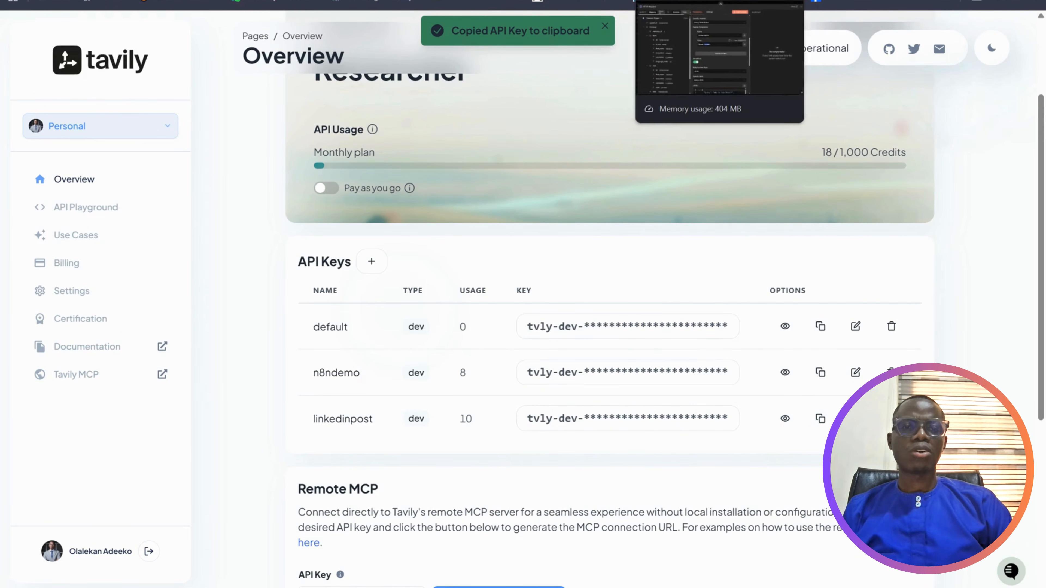
{"action": "left_click", "coordinate": [662, 1]}
{"action": "left_click", "coordinate": [470, 276]}
{"action": "left_click_drag", "start_coordinate": [453, 275], "coordinate": [425, 278]}
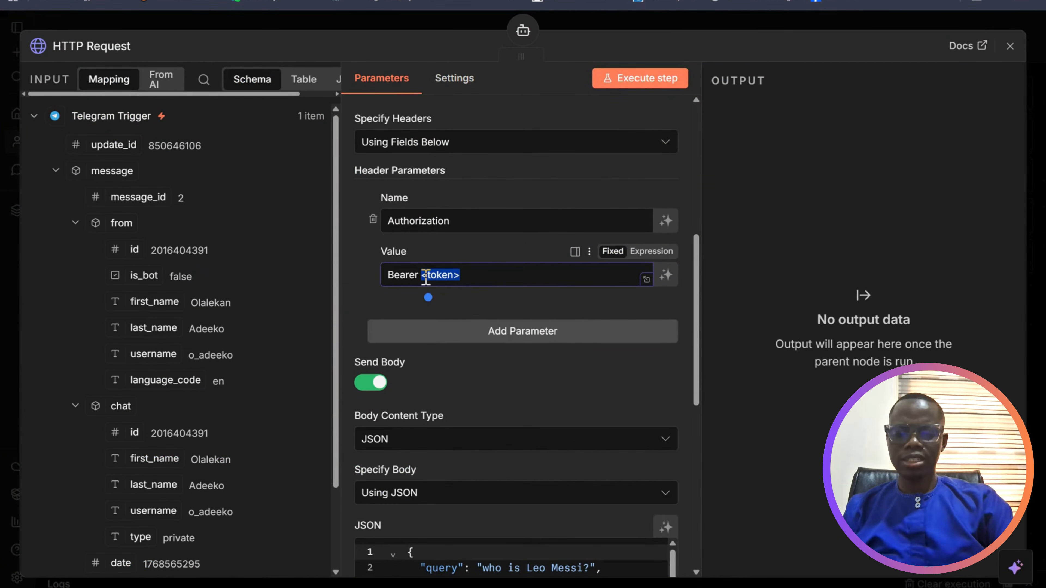
{"action": "key", "text": "ctrl+v"}
Change the HTTP Request's JSON body from Fixed to Expression and open it in the expanded expression editor.
{"action": "left_click_drag", "start_coordinate": [694, 289], "coordinate": [716, 397]}
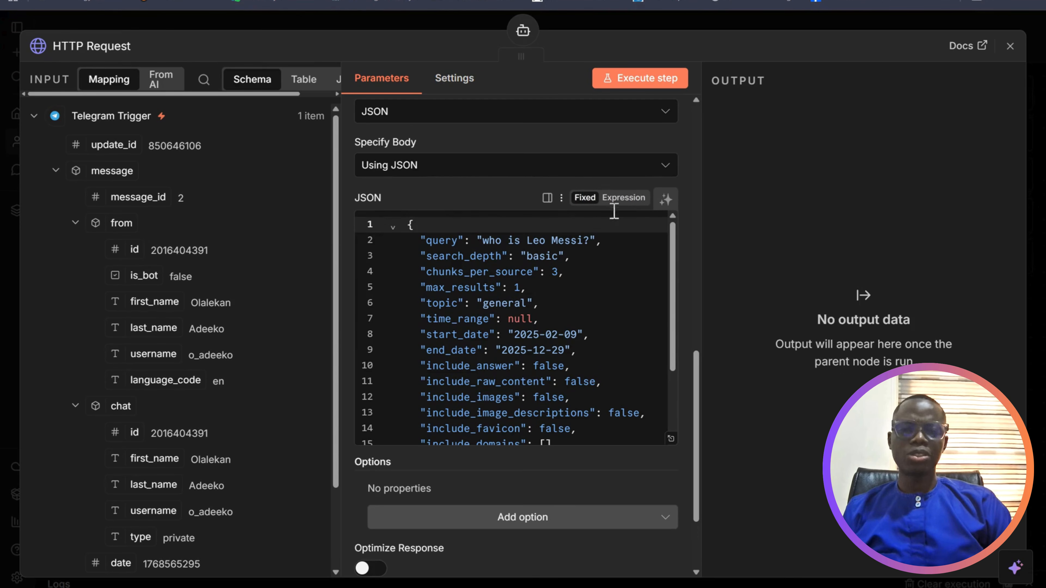
{"action": "left_click", "coordinate": [671, 440]}
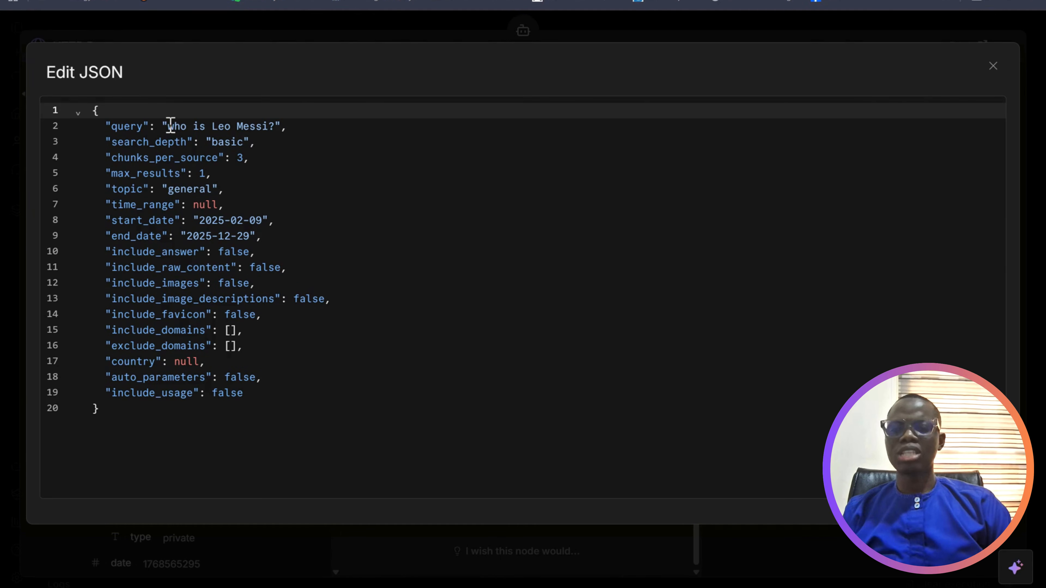
{"action": "left_click", "coordinate": [992, 69]}
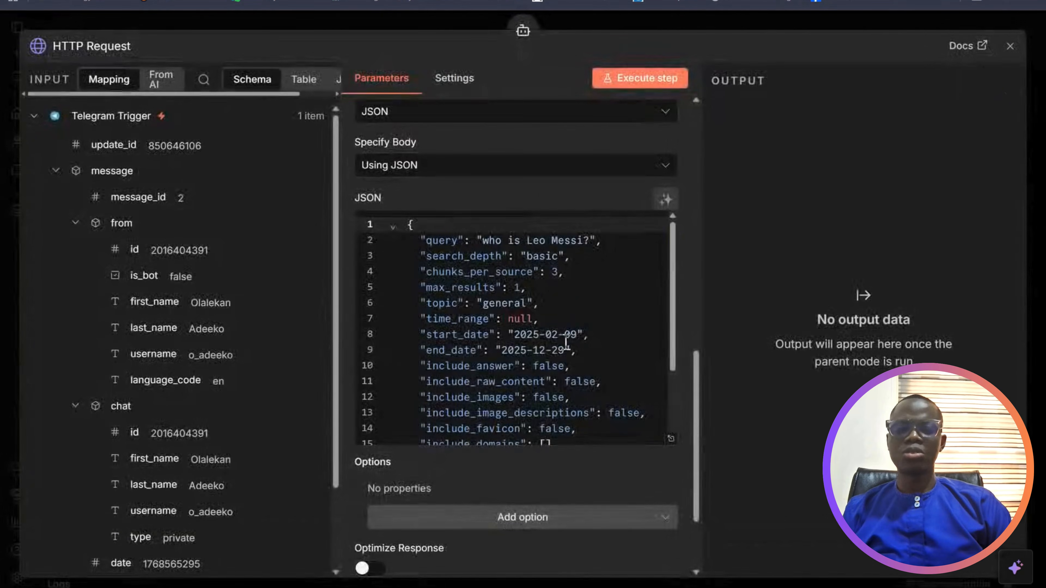
{"action": "mouse_move", "coordinate": [676, 282]}
{"action": "left_mouse_down"}
{"action": "mouse_move", "coordinate": [655, 386]}
{"action": "mouse_move", "coordinate": [671, 275]}
{"action": "left_mouse_up"}
{"action": "left_click", "coordinate": [622, 200]}
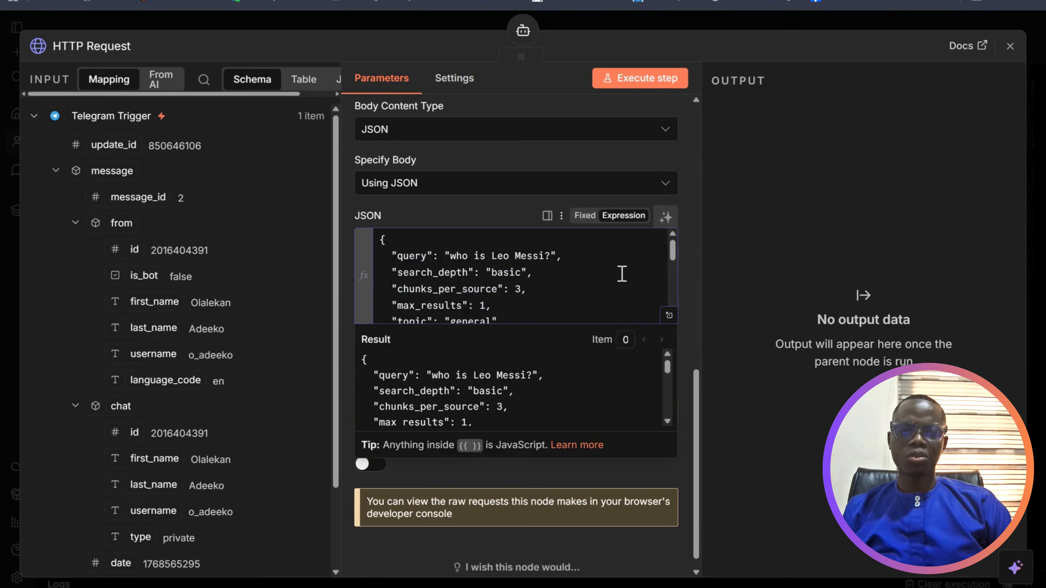
{"action": "left_click", "coordinate": [669, 314]}
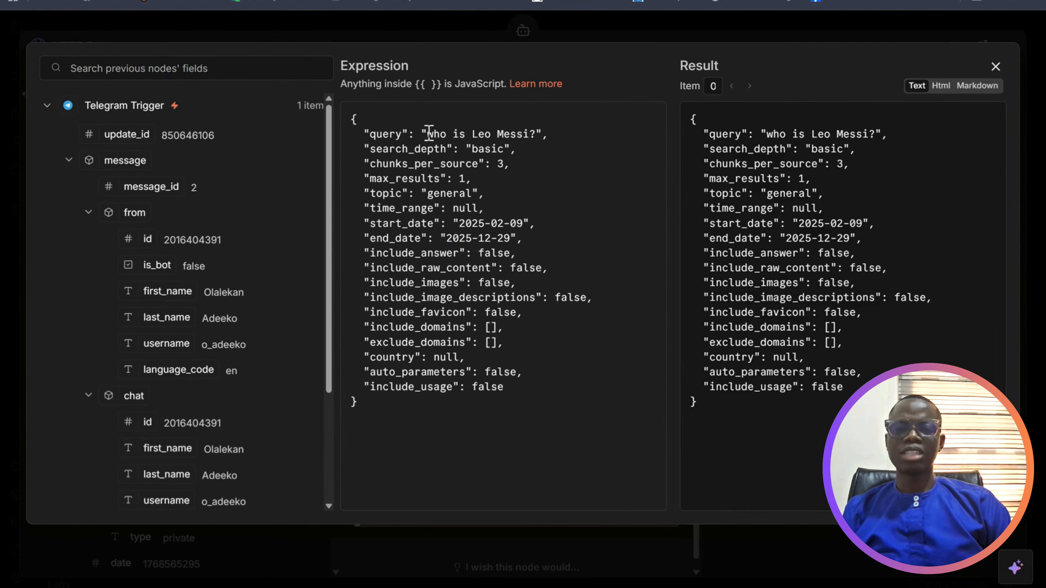
Replace the sample query value with "search the web for {{ $json.message.text }}" using the Telegram message text field, and close the expression editor.
{"action": "left_click_drag", "start_coordinate": [427, 134], "coordinate": [537, 136]}
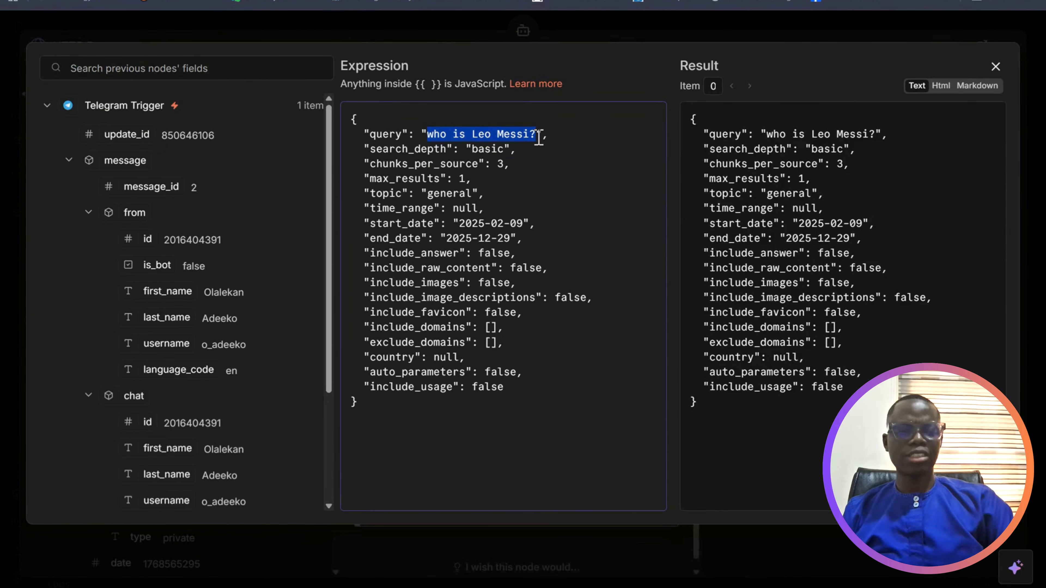
{"action": "key", "text": "BackSpace"}
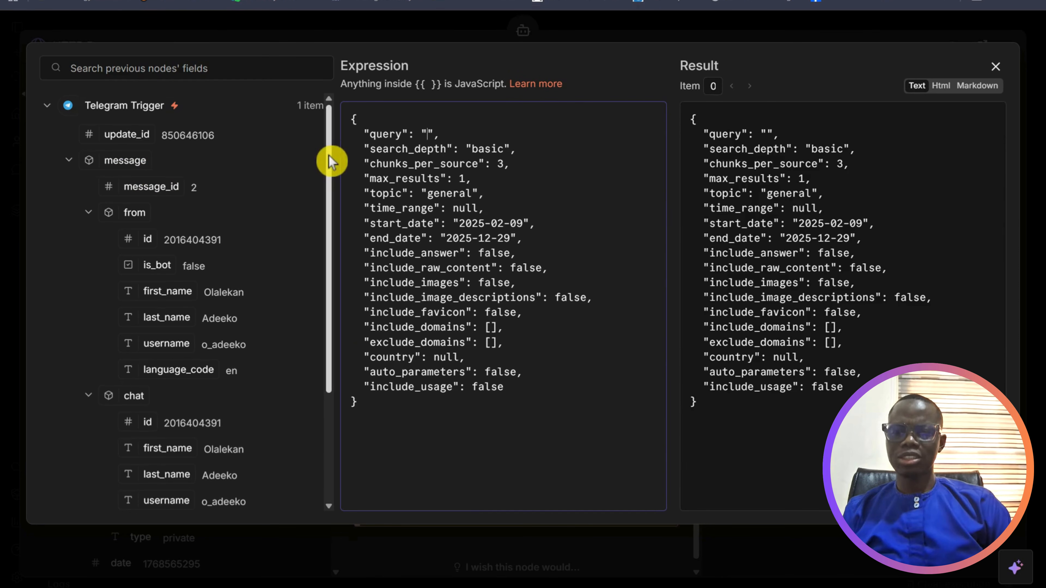
{"action": "left_click_drag", "start_coordinate": [328, 155], "coordinate": [326, 321]}
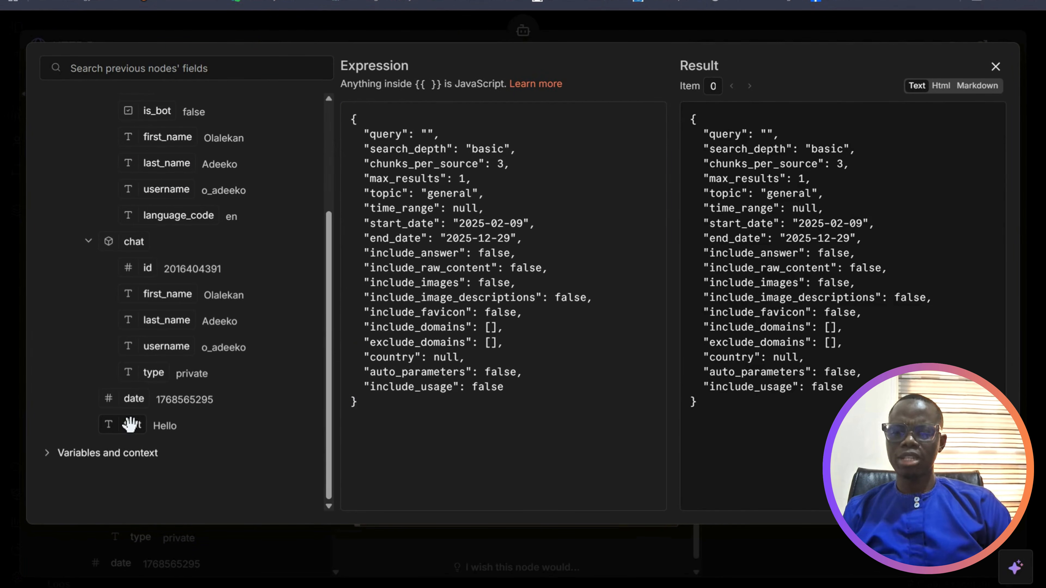
{"action": "left_click_drag", "start_coordinate": [130, 424], "coordinate": [428, 134]}
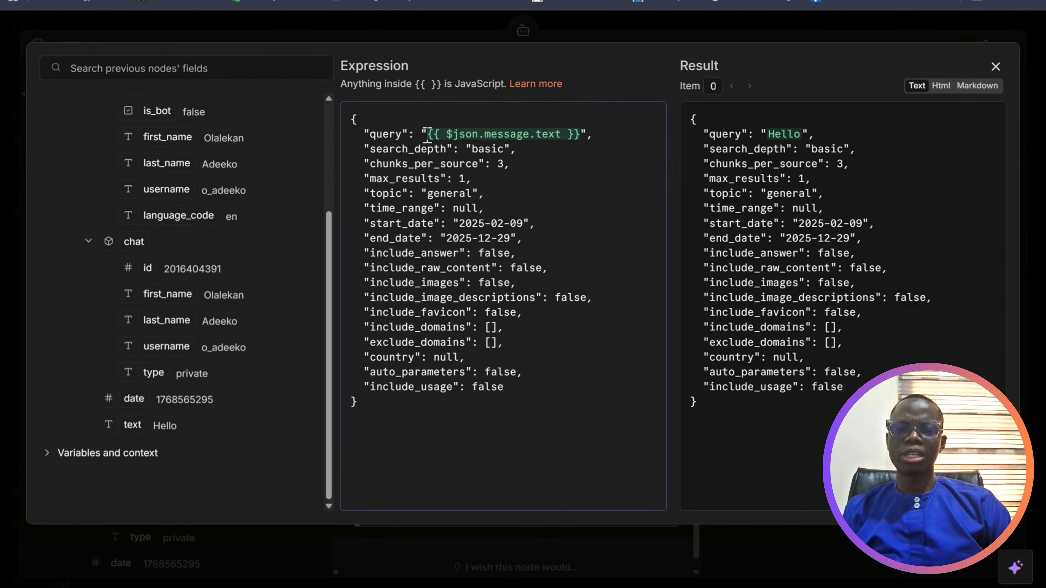
{"action": "type", "text": "search th"}
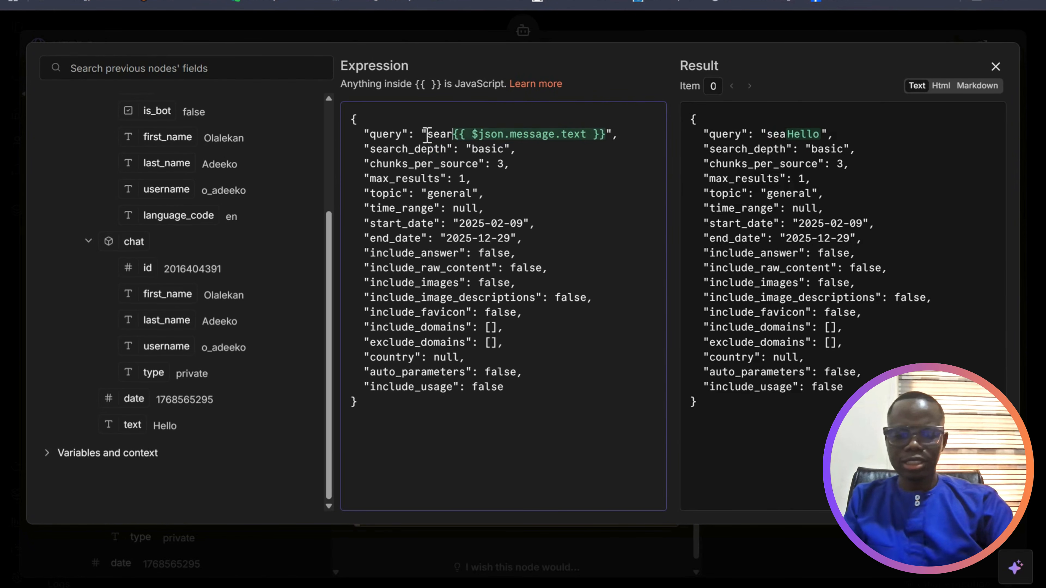
{"action": "type", "text": "e web for"}
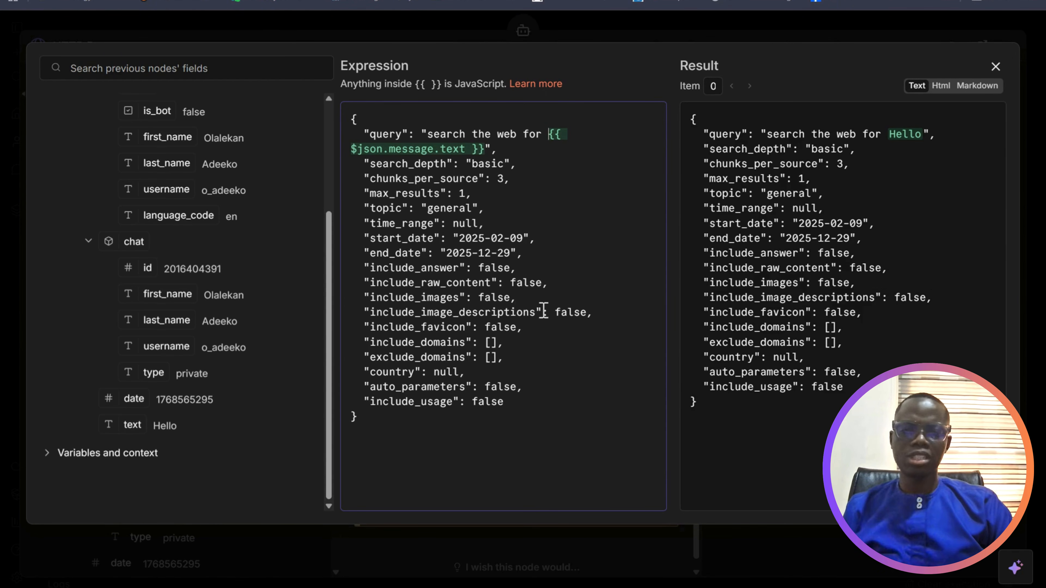
{"action": "left_click", "coordinate": [994, 67]}
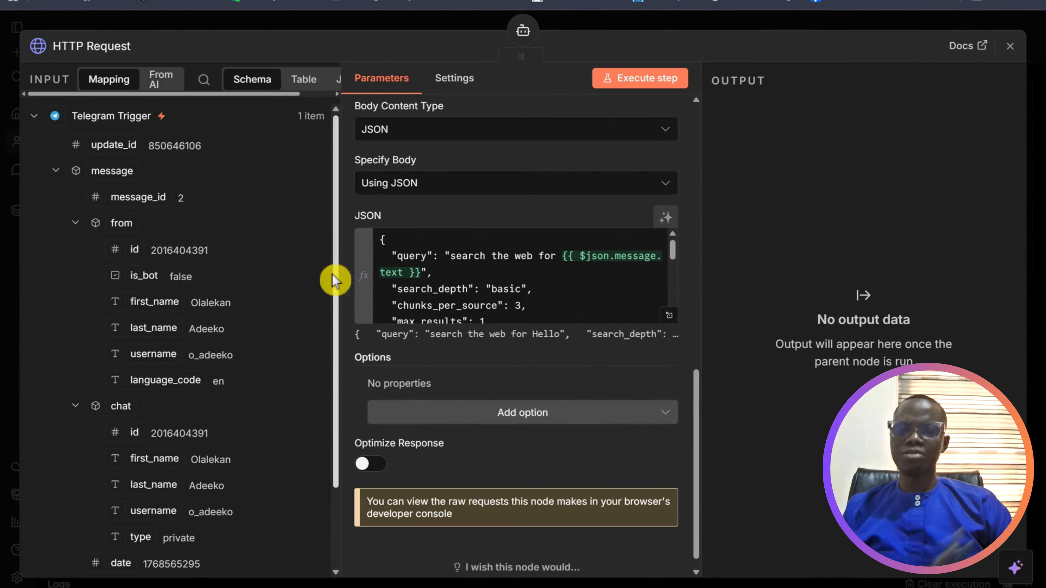
Rename the HTTP Request node as Tavily.
{"action": "left_click", "coordinate": [122, 44]}
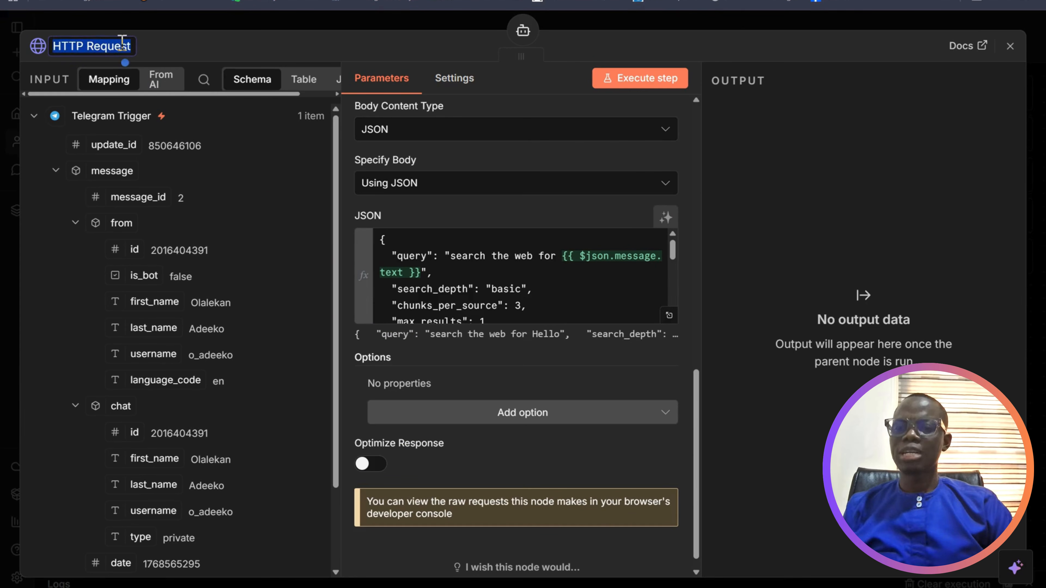
{"action": "type", "text": "Tav"}
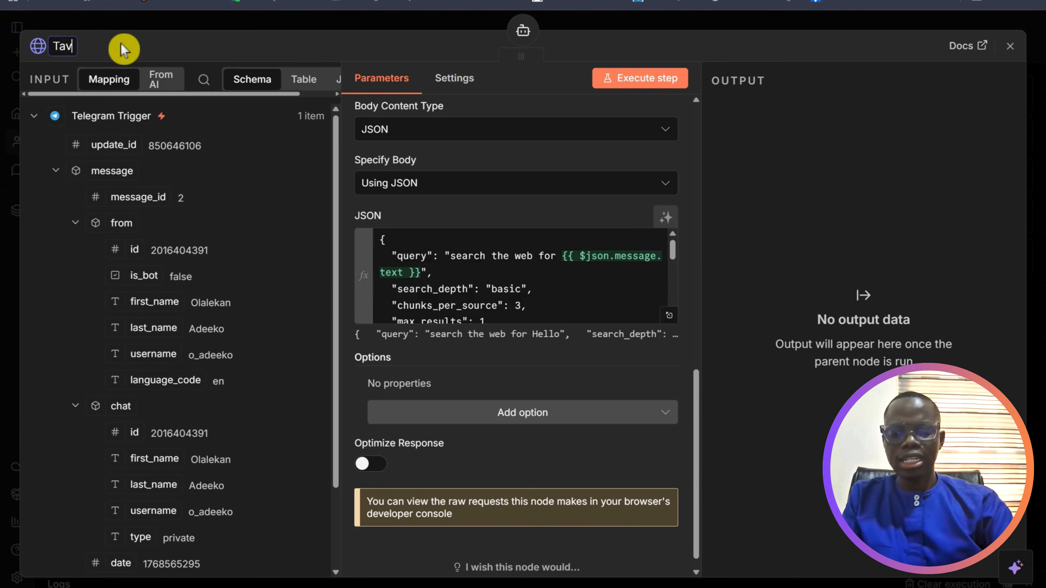
{"action": "type", "text": "ily"}
{"action": "key", "text": "Return"}
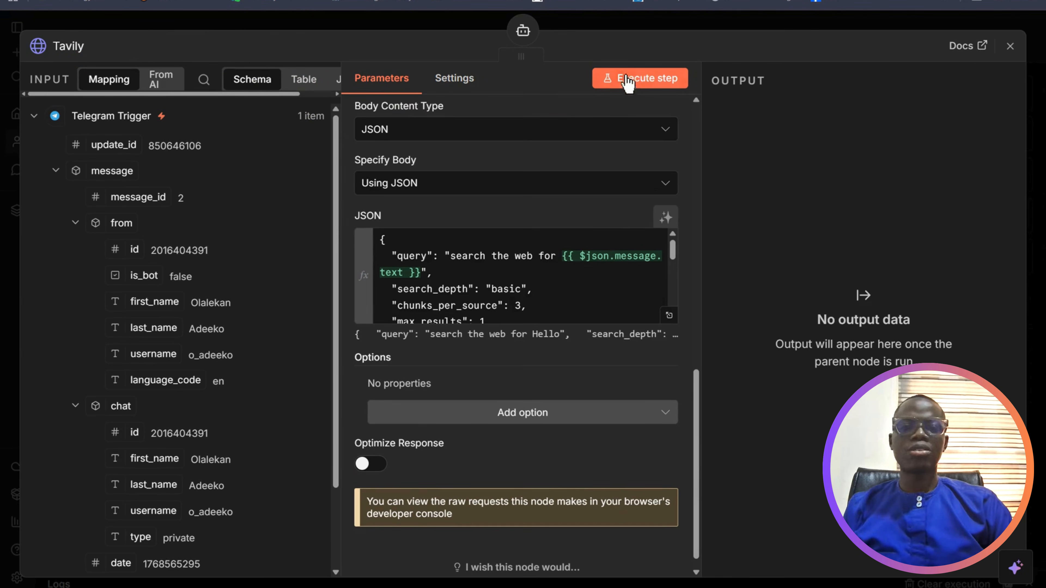
Execute the Tavily node on its own, review the returned JSON output, and close the node.
{"action": "left_click", "coordinate": [634, 80]}
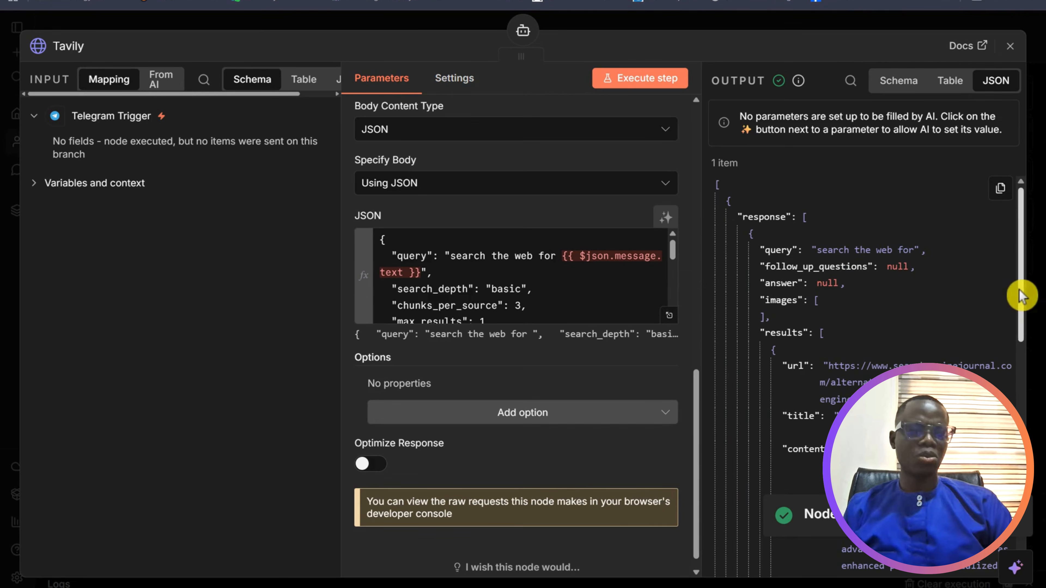
{"action": "left_click_drag", "start_coordinate": [1020, 294], "coordinate": [1034, 373]}
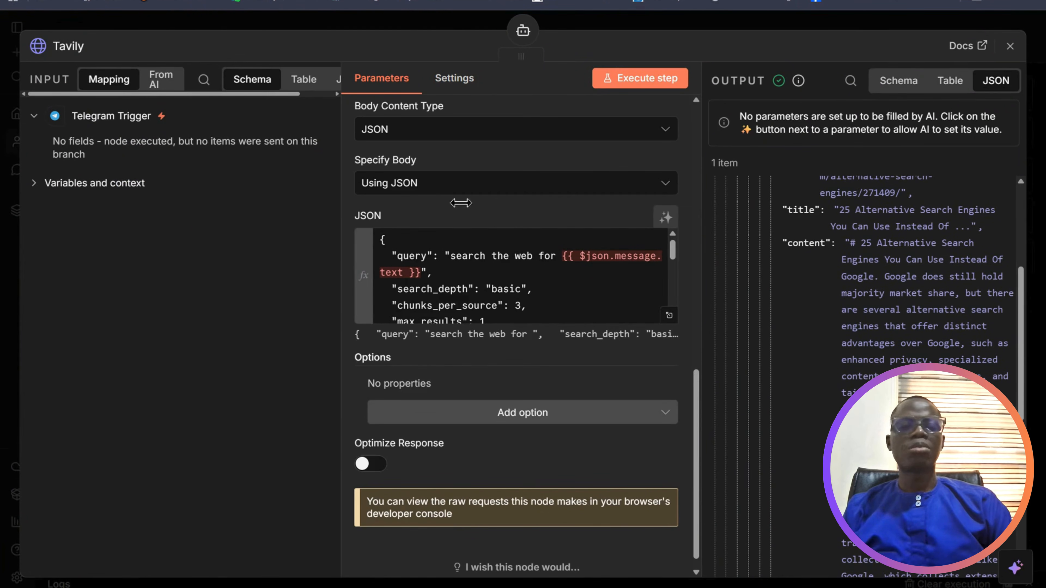
{"action": "left_click", "coordinate": [1008, 47]}
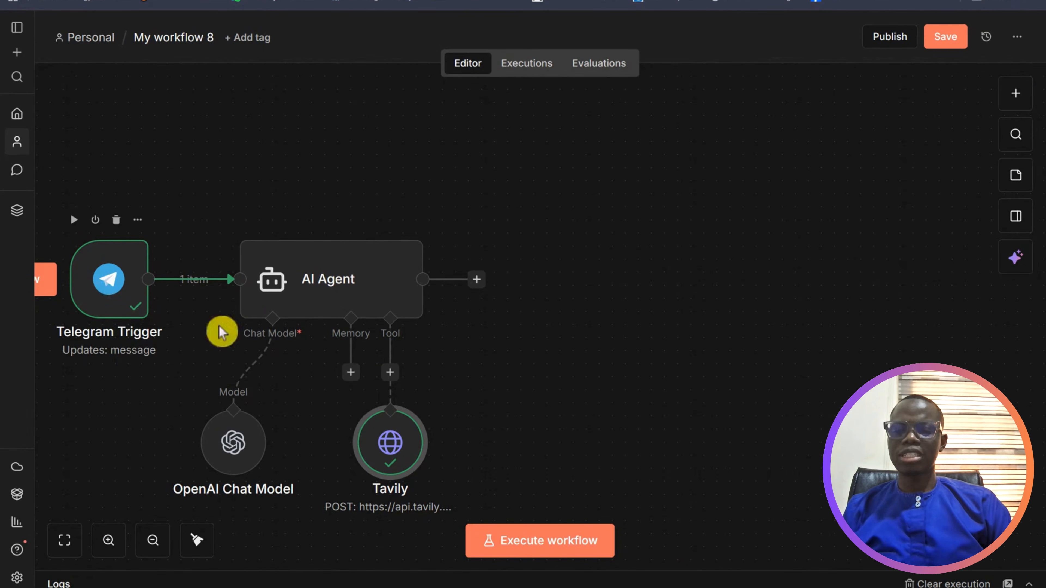
Rename the AI Agent node as AI Agent Author and return to the workflow canvas.
{"action": "left_click", "coordinate": [316, 284]}
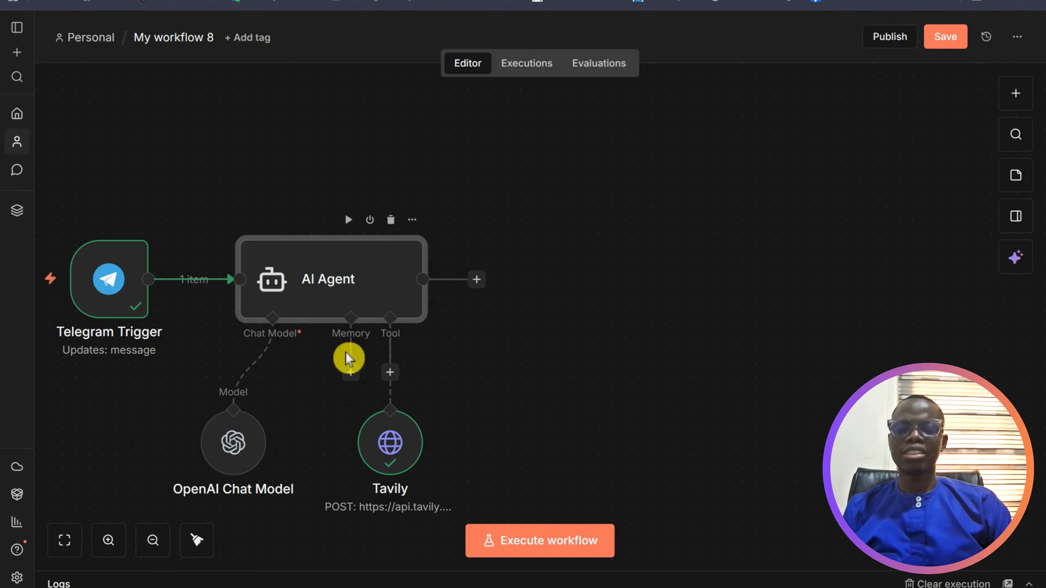
{"action": "double_click", "coordinate": [333, 272]}
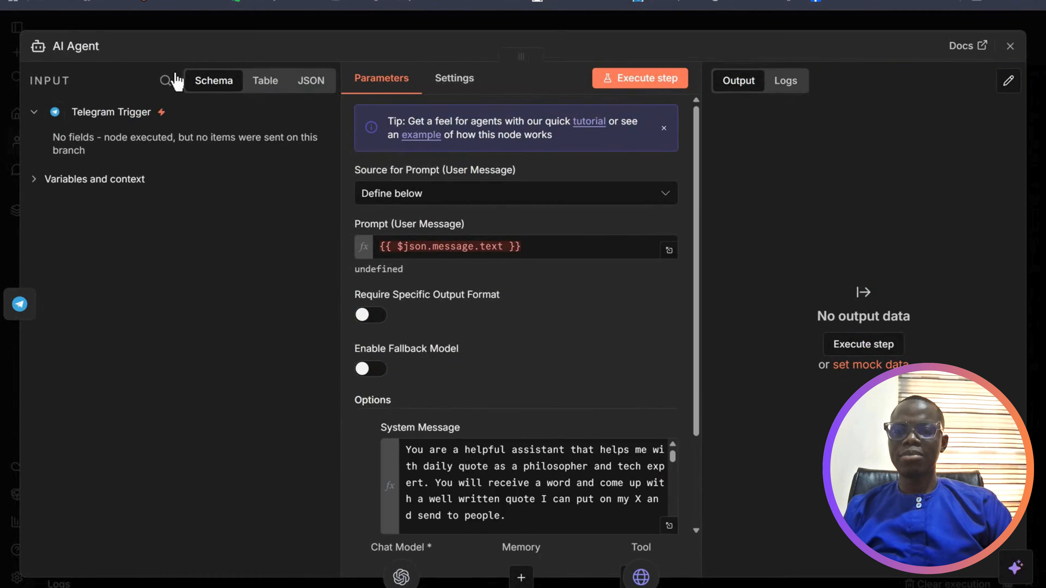
{"action": "left_click", "coordinate": [91, 46]}
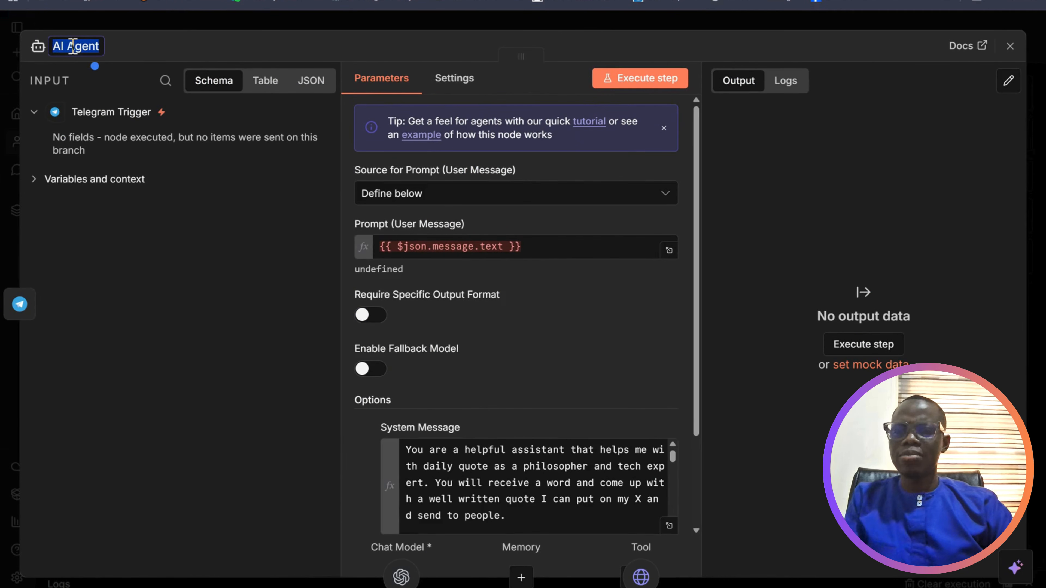
{"action": "left_click", "coordinate": [99, 47]}
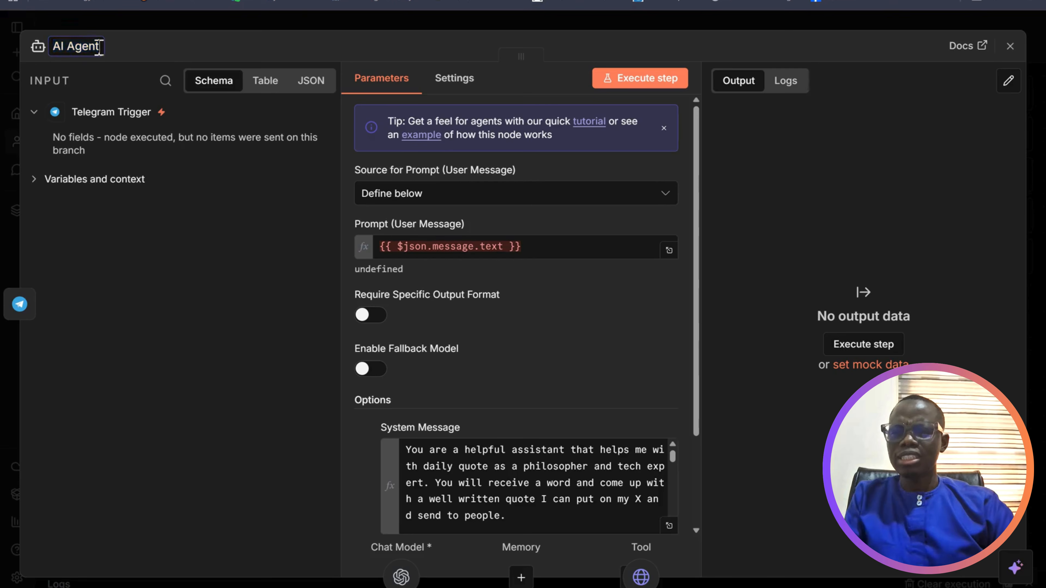
{"action": "type", "text": "Author"}
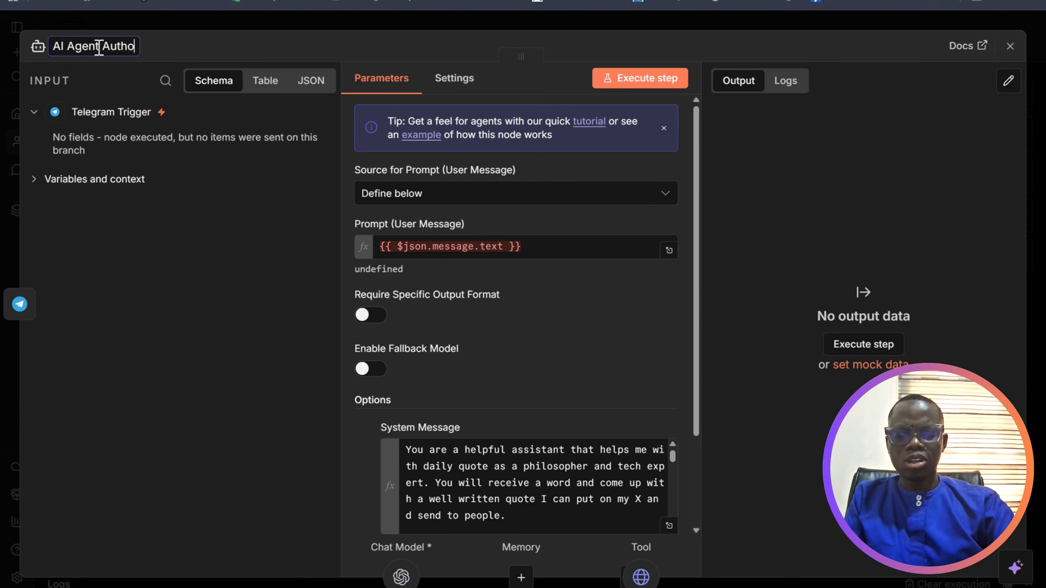
{"action": "left_click", "coordinate": [319, 51]}
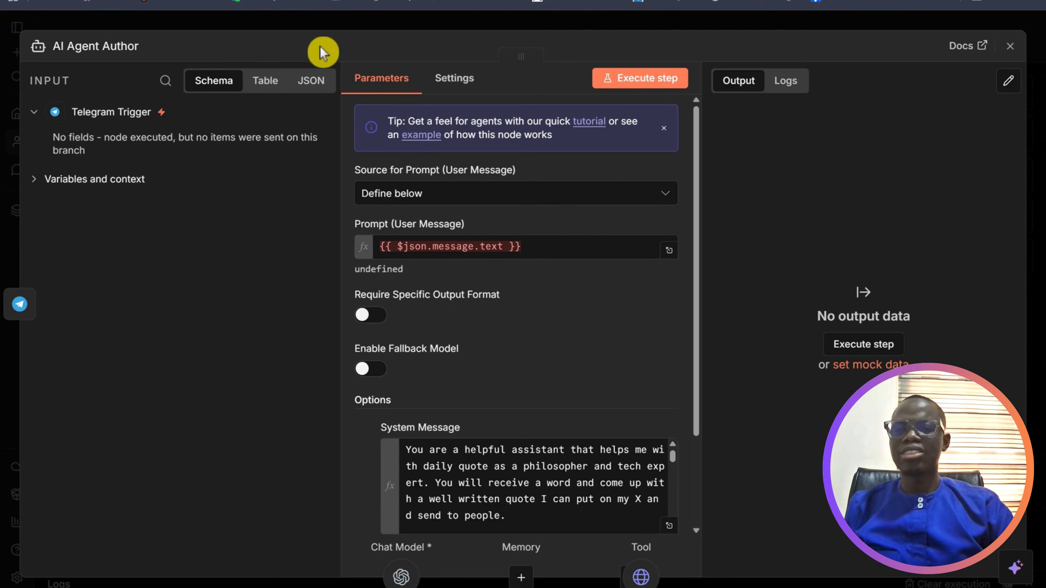
{"action": "left_click", "coordinate": [1009, 46]}
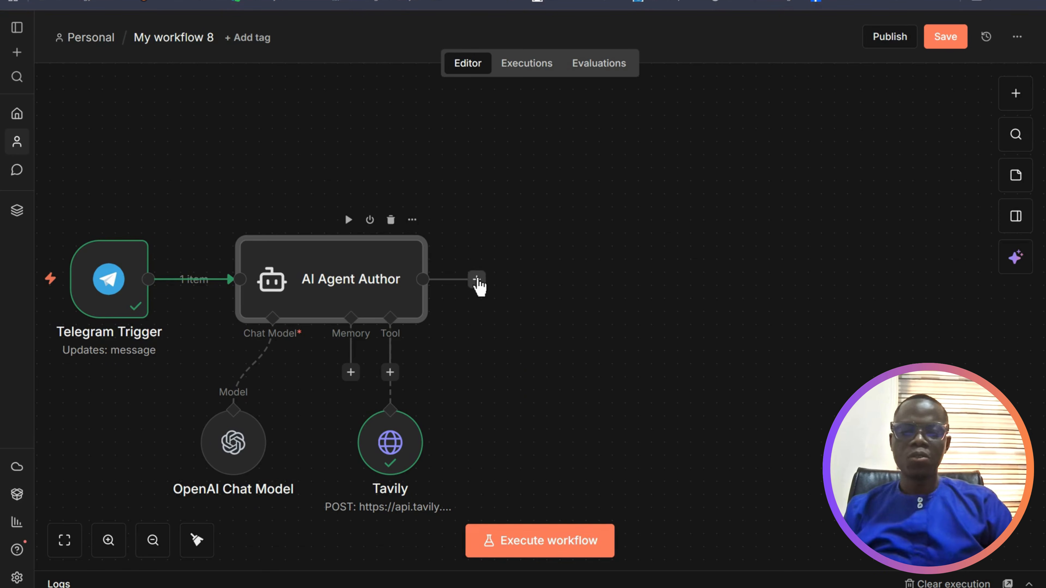
Add an Edit Fields (Set) node after the AI Agent Author node.
{"action": "left_click", "coordinate": [477, 281]}
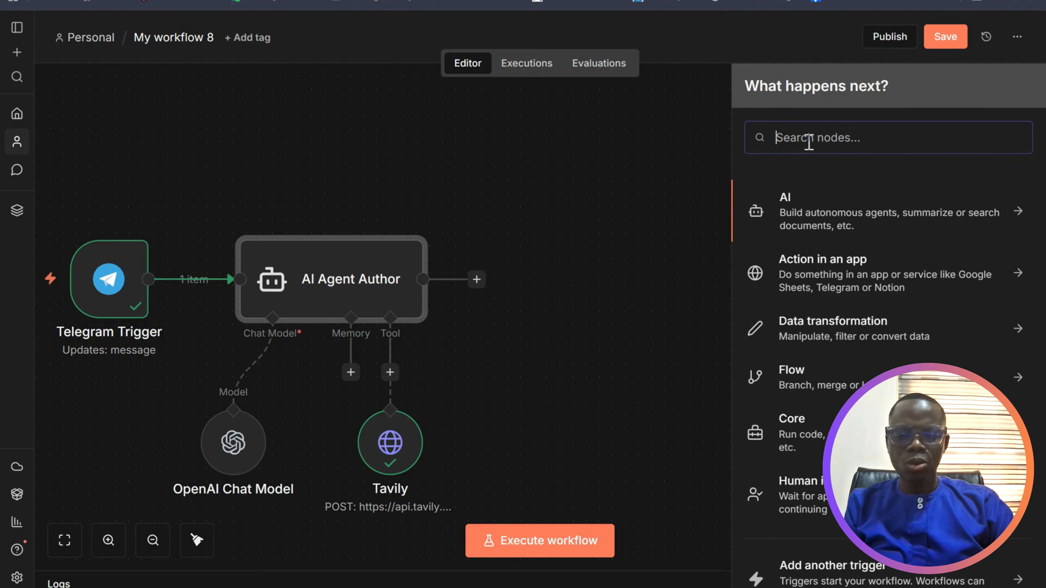
{"action": "type", "text": "set"}
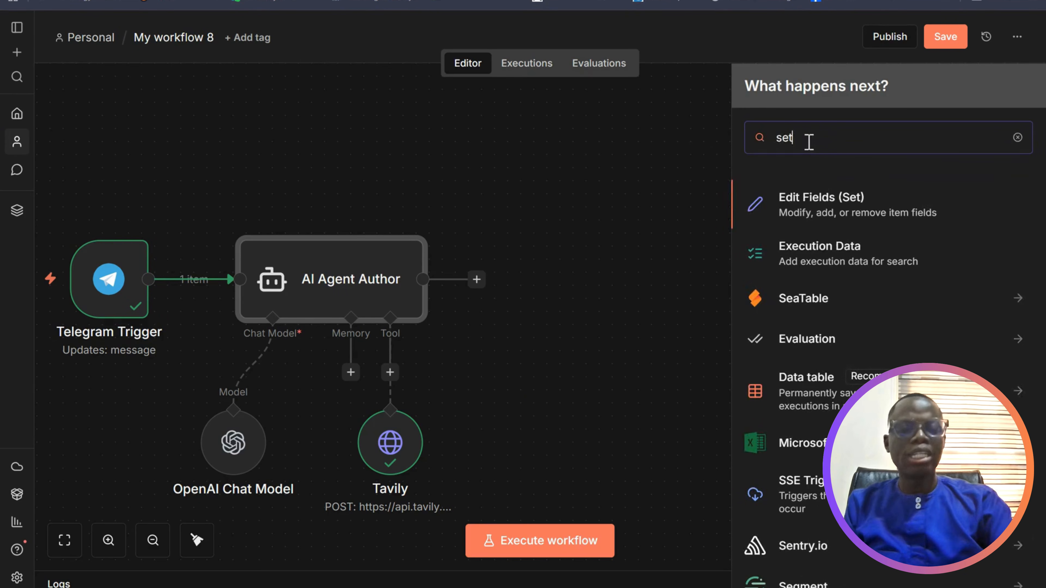
{"action": "left_click", "coordinate": [831, 206]}
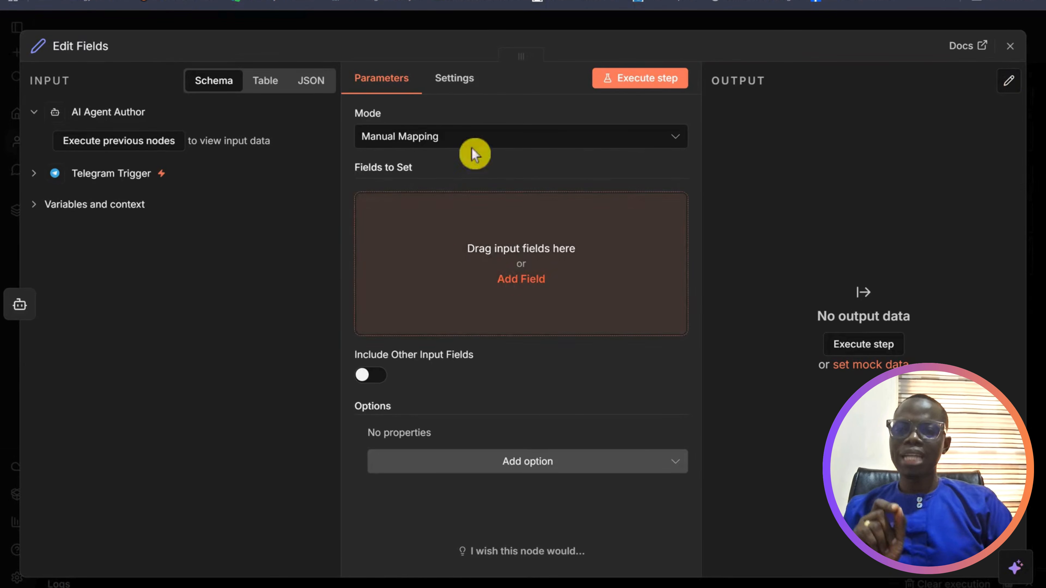
Add a String field named "post" to the Edit Fields node, leave its value empty, and return to the canvas.
{"action": "left_click", "coordinate": [462, 155]}
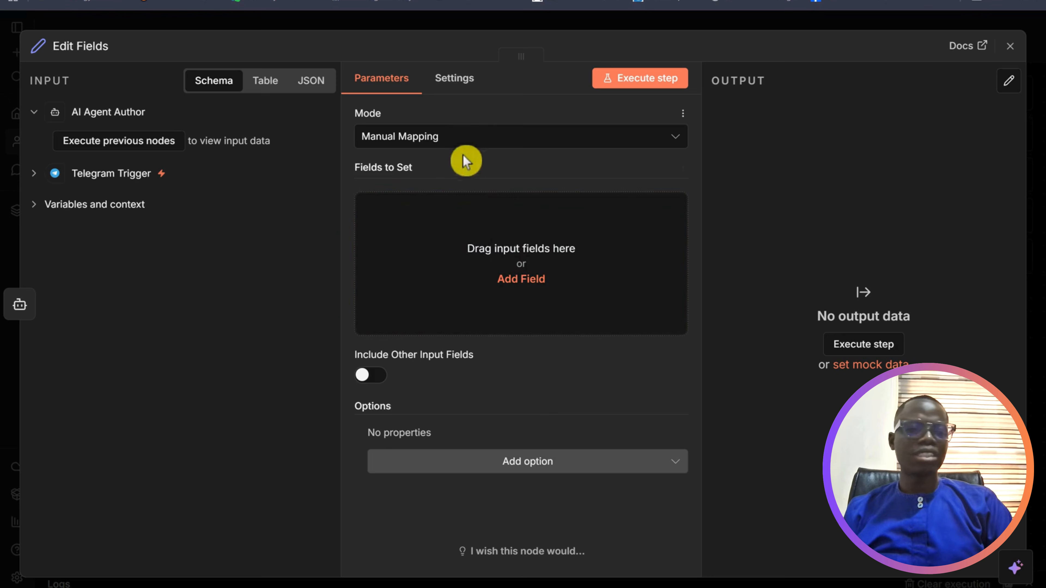
{"action": "left_click", "coordinate": [521, 279]}
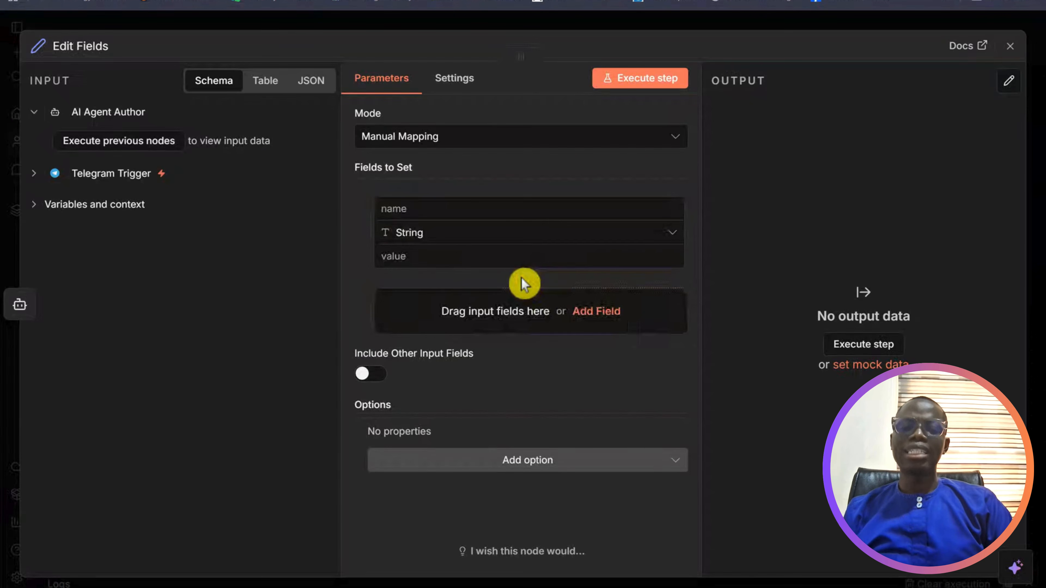
{"action": "left_click", "coordinate": [417, 208]}
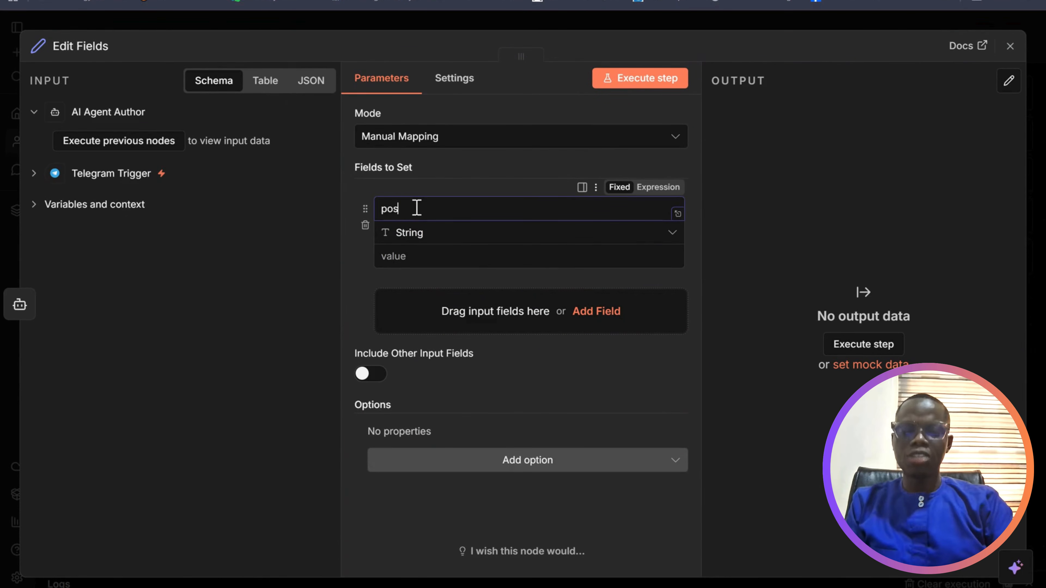
{"action": "left_click", "coordinate": [423, 257]}
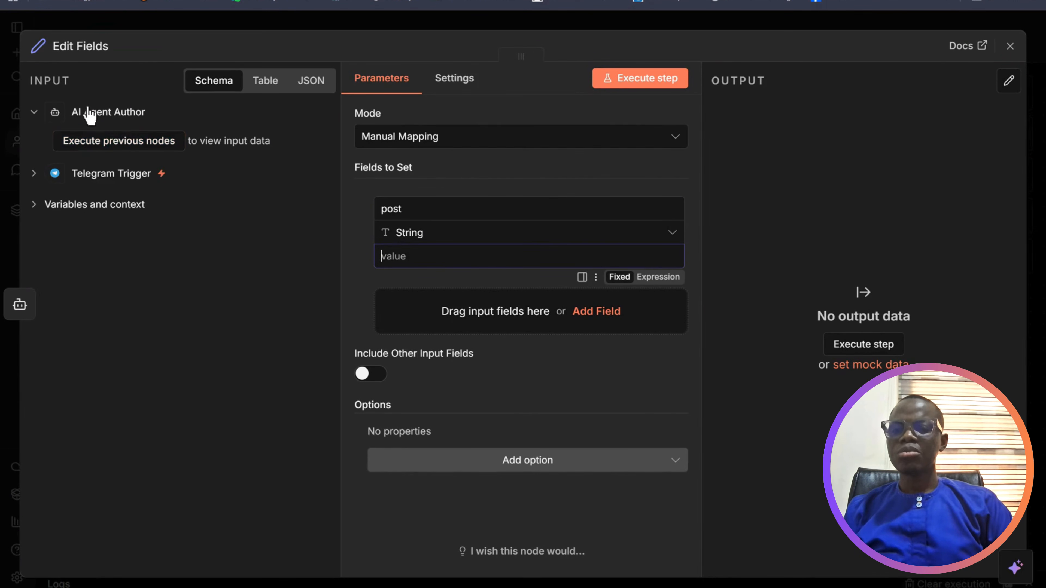
{"action": "left_click", "coordinate": [1004, 44]}
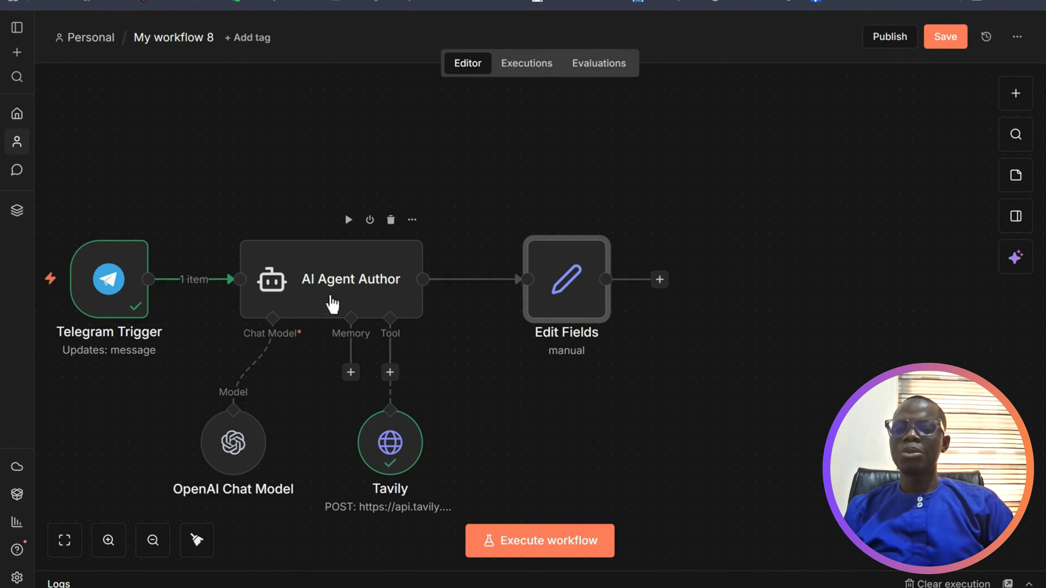
Execute the Telegram Trigger to capture a test message "Hi", pin its output, and close the node.
{"action": "left_click", "coordinate": [110, 289]}
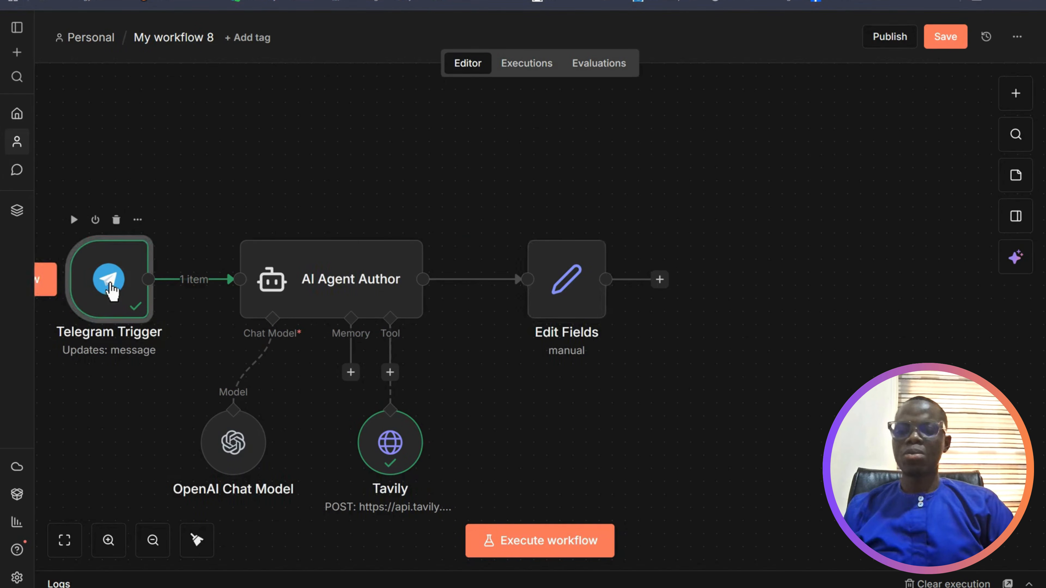
{"action": "double_click", "coordinate": [110, 290]}
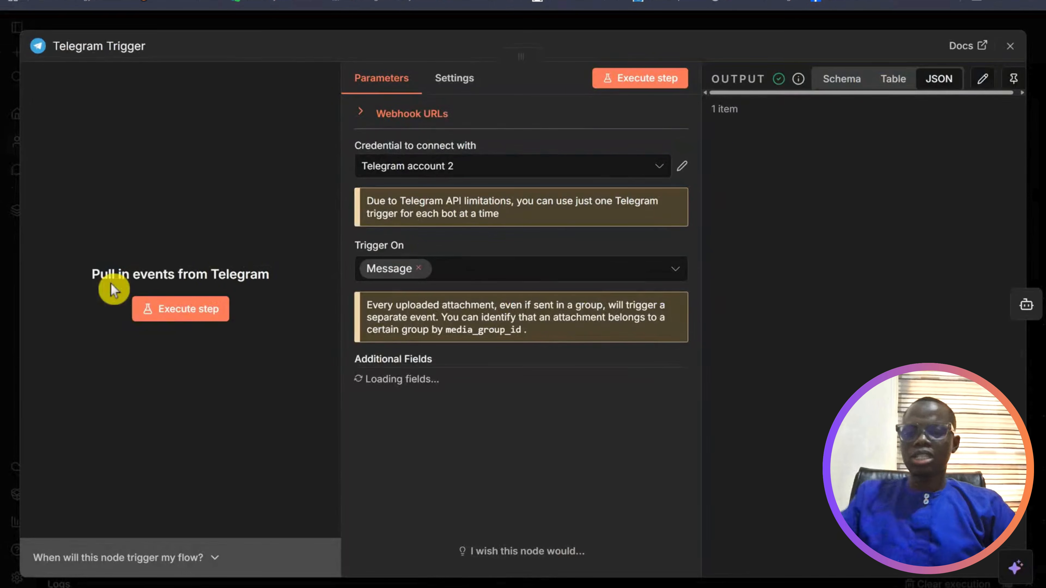
{"action": "left_click", "coordinate": [207, 309]}
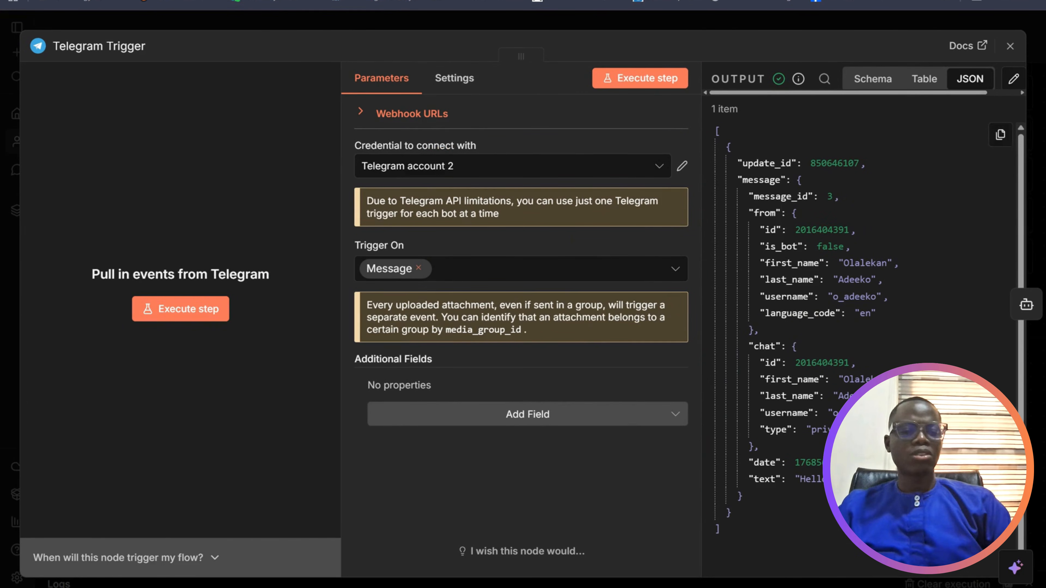
{"action": "left_click", "coordinate": [218, 314]}
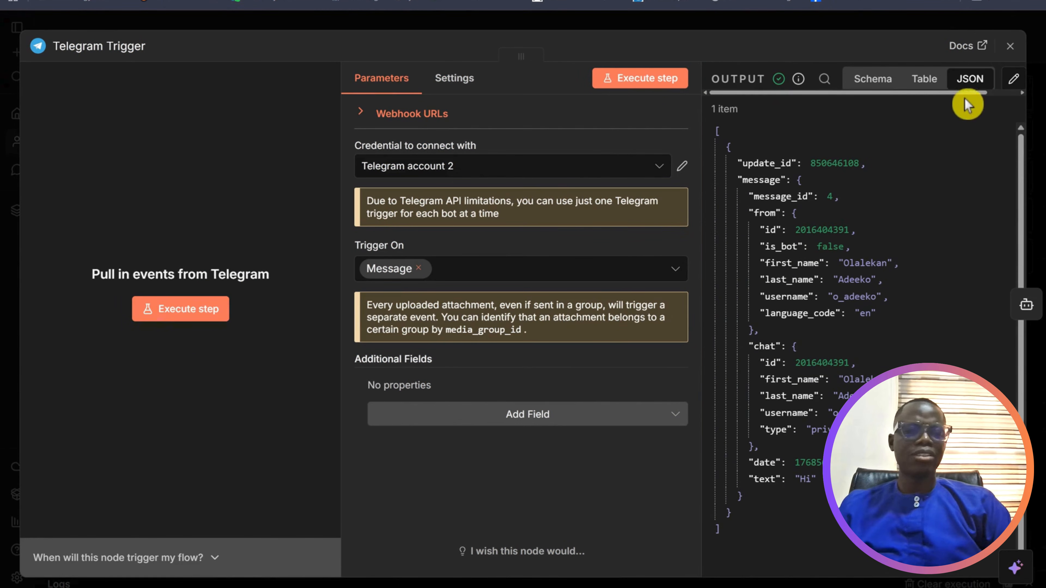
{"action": "left_click_drag", "start_coordinate": [966, 97], "coordinate": [1016, 97]}
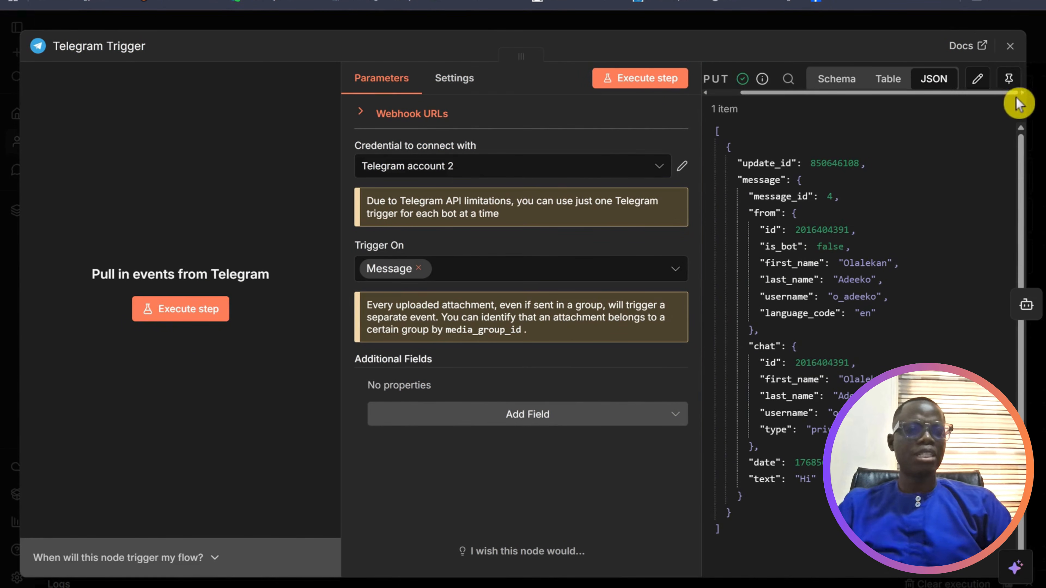
{"action": "left_click", "coordinate": [1008, 78]}
{"action": "left_click", "coordinate": [1009, 49]}
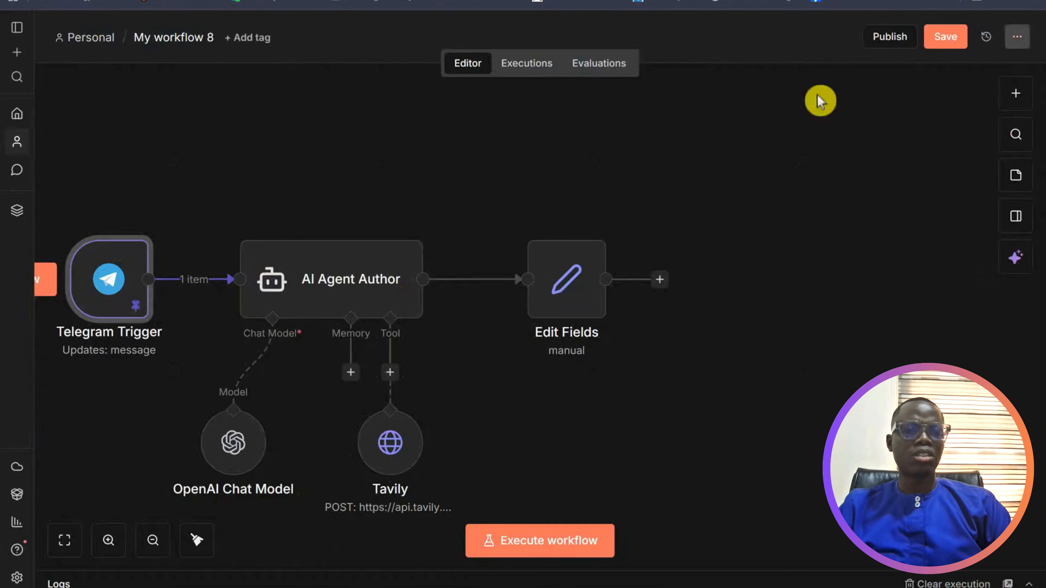
Execute the AI Agent Author node with the pinned "Hi" message, review its output, and close the node.
{"action": "left_click", "coordinate": [339, 282]}
{"action": "double_click", "coordinate": [338, 282]}
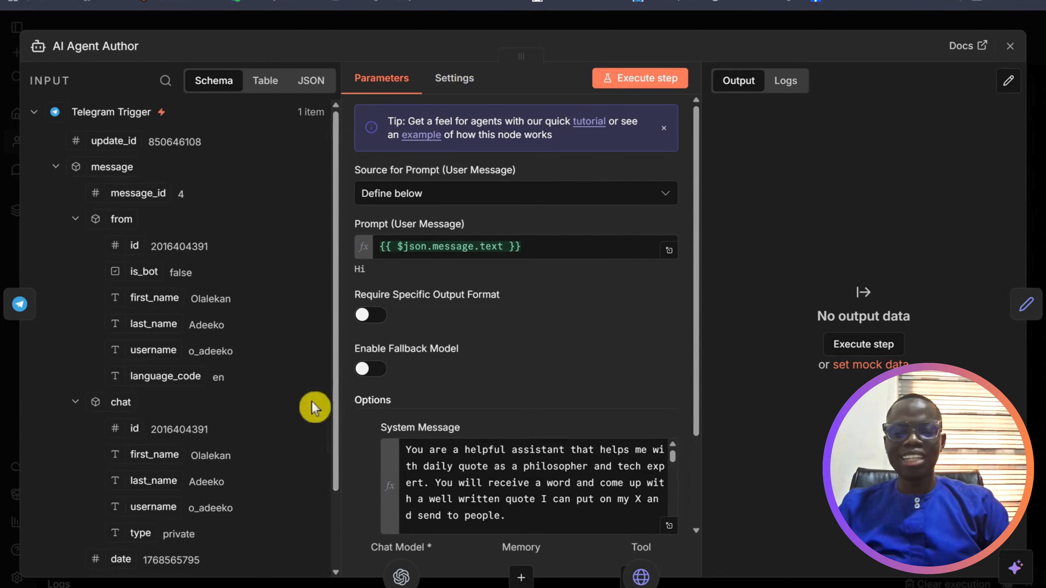
{"action": "left_click", "coordinate": [645, 87]}
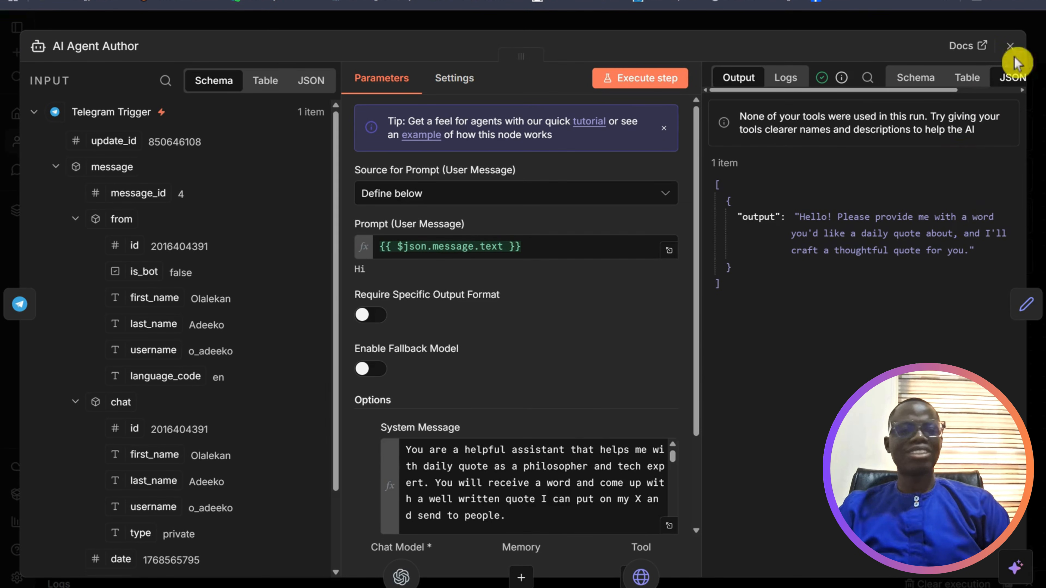
{"action": "left_click", "coordinate": [1010, 46]}
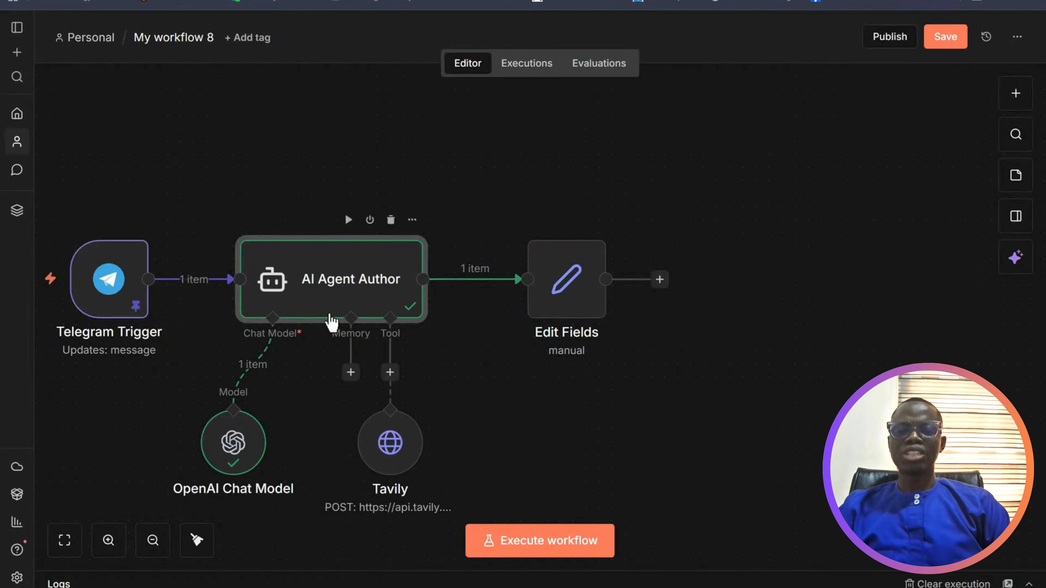
Replace the Telegram Trigger's pinned data with a freshly captured "Audacity" message and return to the canvas.
{"action": "double_click", "coordinate": [106, 287]}
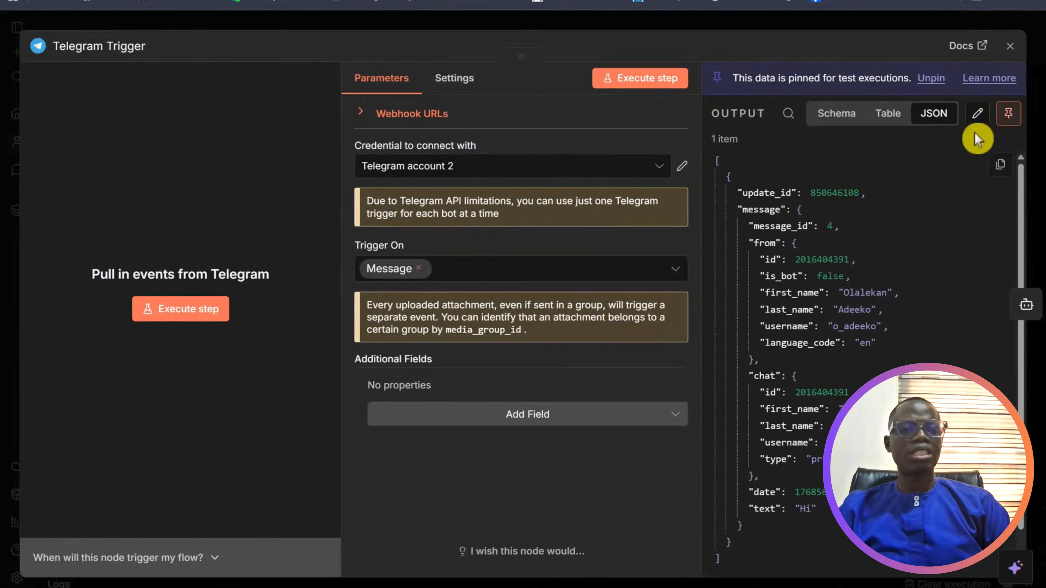
{"action": "left_click", "coordinate": [1011, 119]}
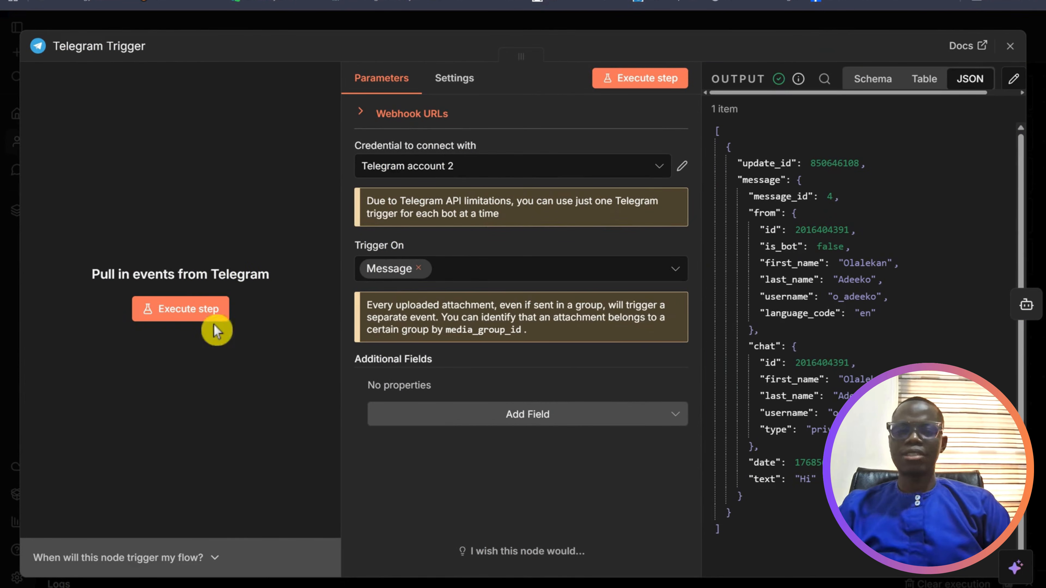
{"action": "left_click", "coordinate": [209, 317]}
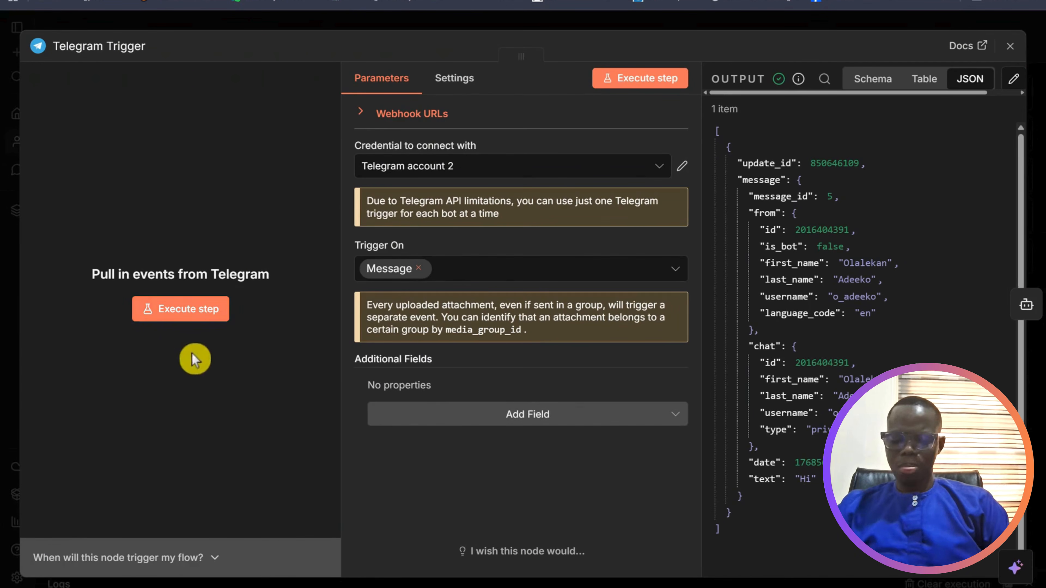
{"action": "left_click", "coordinate": [206, 320]}
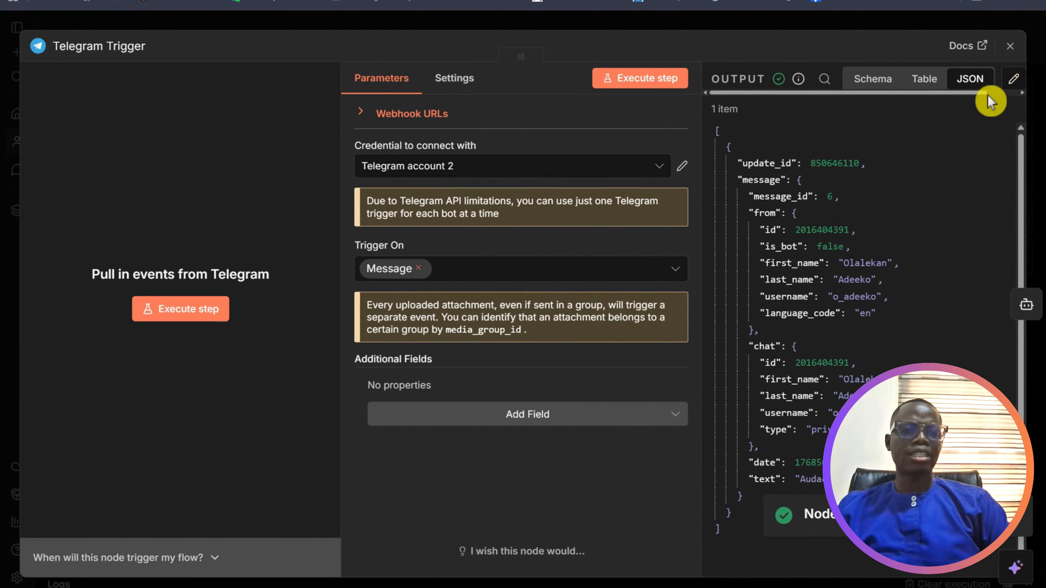
{"action": "left_click_drag", "start_coordinate": [983, 94], "coordinate": [1023, 94]}
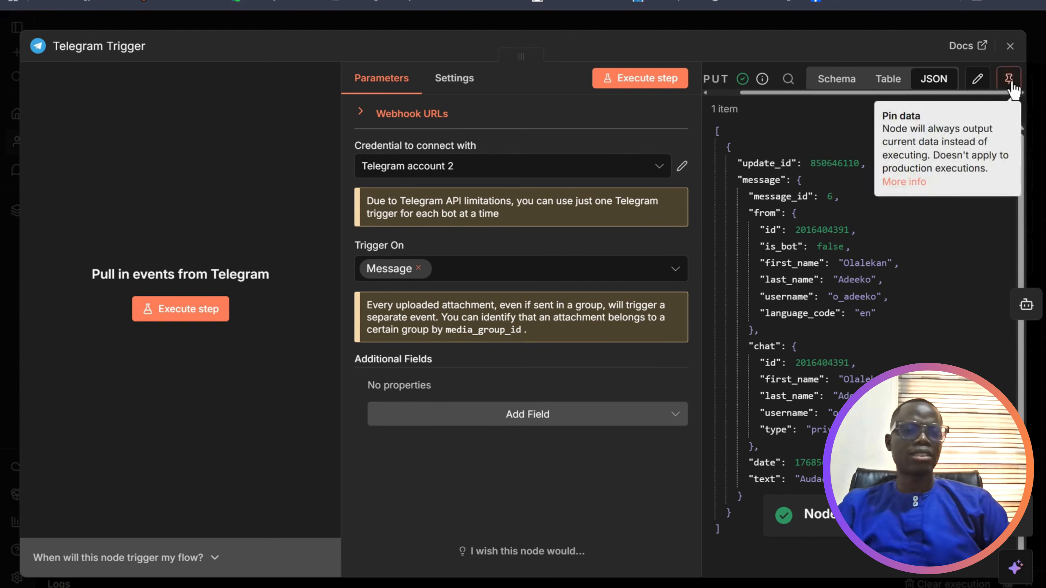
{"action": "left_click", "coordinate": [1008, 78]}
{"action": "left_click", "coordinate": [1010, 45]}
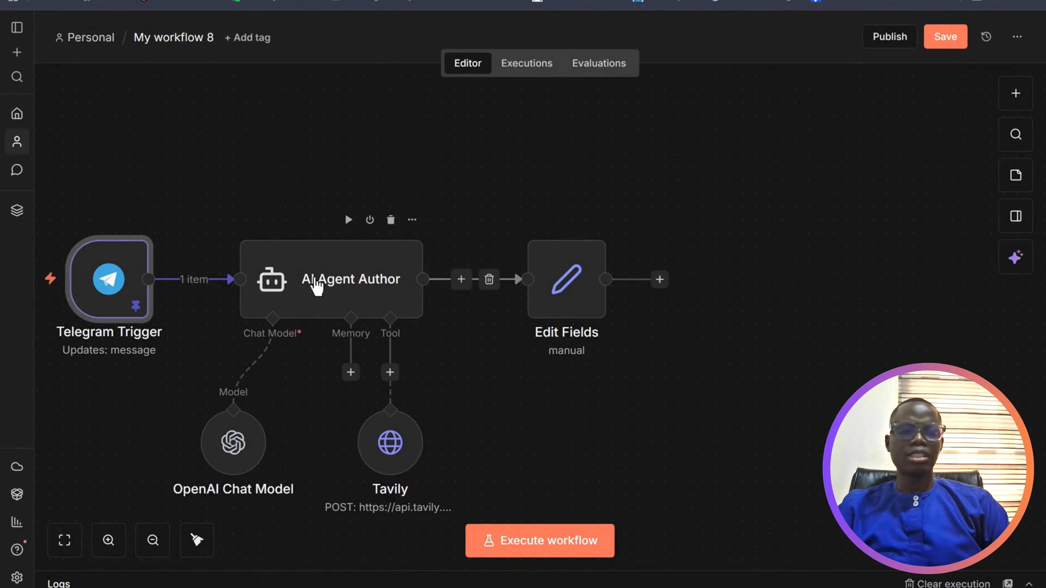
Execute the AI Agent Author node on the "Audacity" message, pin the generated quote output, and close the node.
{"action": "left_click", "coordinate": [318, 286]}
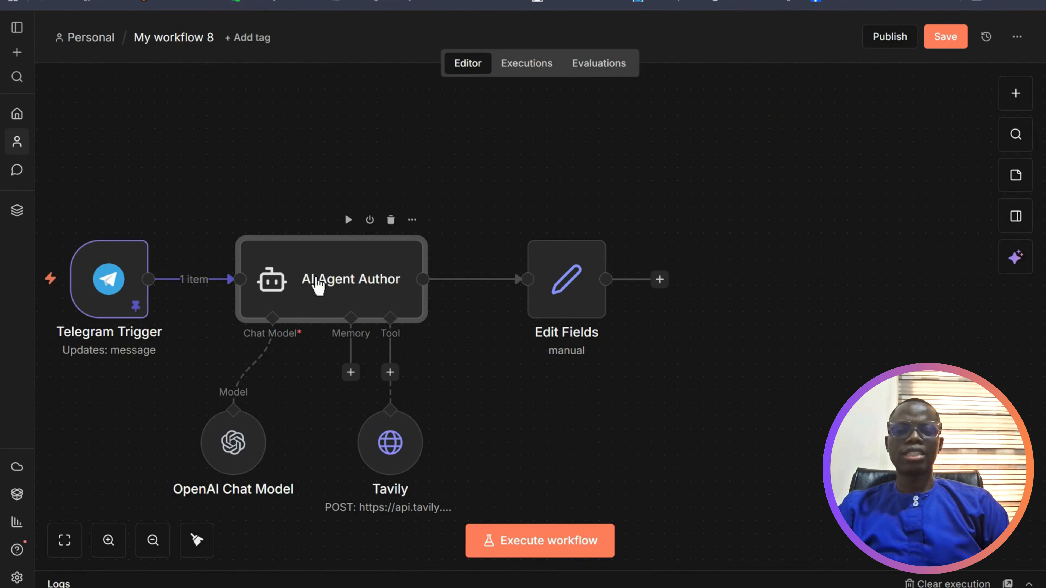
{"action": "double_click", "coordinate": [318, 286]}
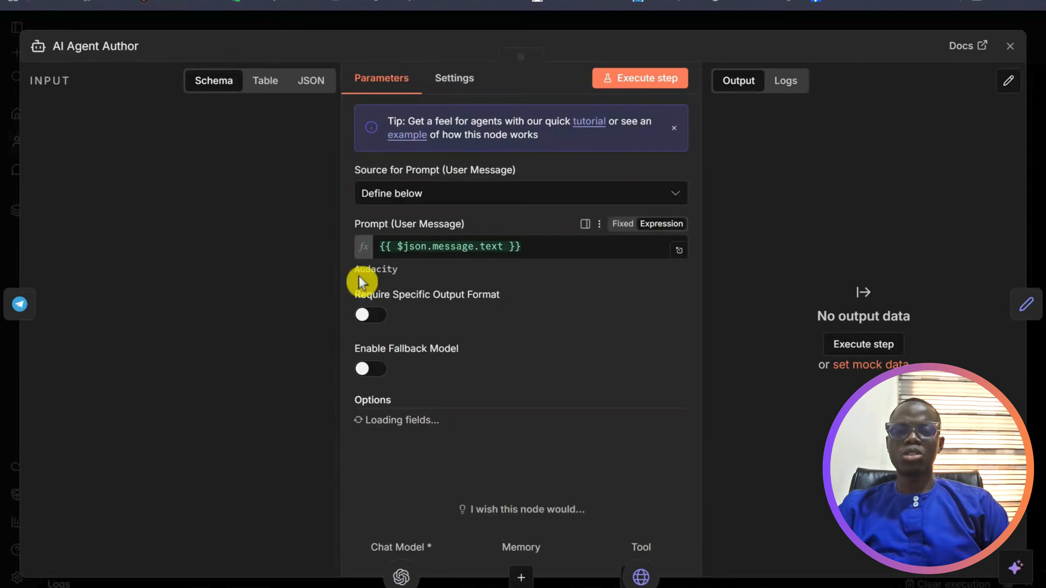
{"action": "left_click", "coordinate": [630, 83]}
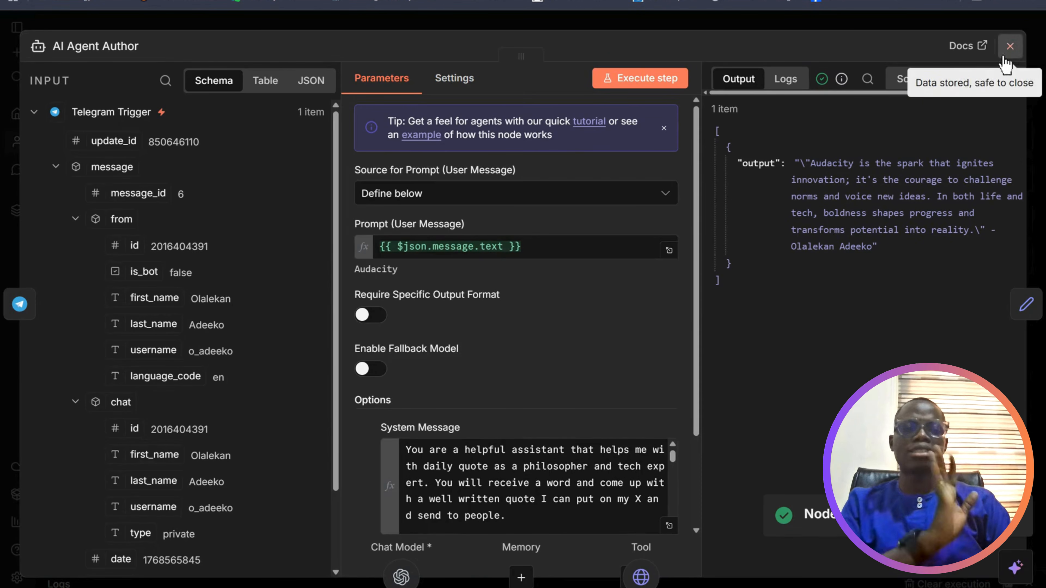
{"action": "left_click_drag", "start_coordinate": [896, 98], "coordinate": [957, 95]}
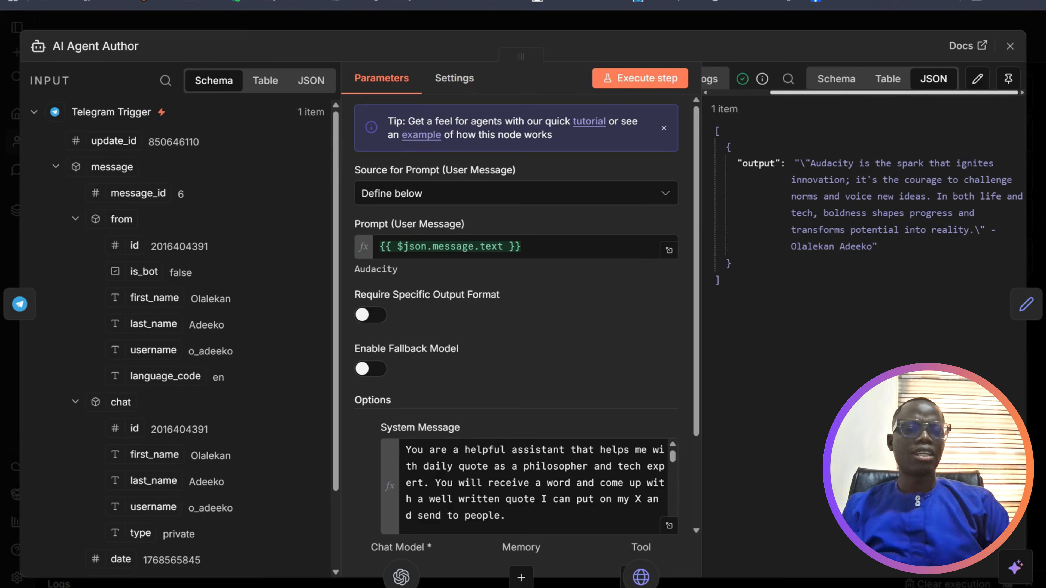
{"action": "left_click", "coordinate": [1008, 78]}
{"action": "left_click", "coordinate": [1010, 46]}
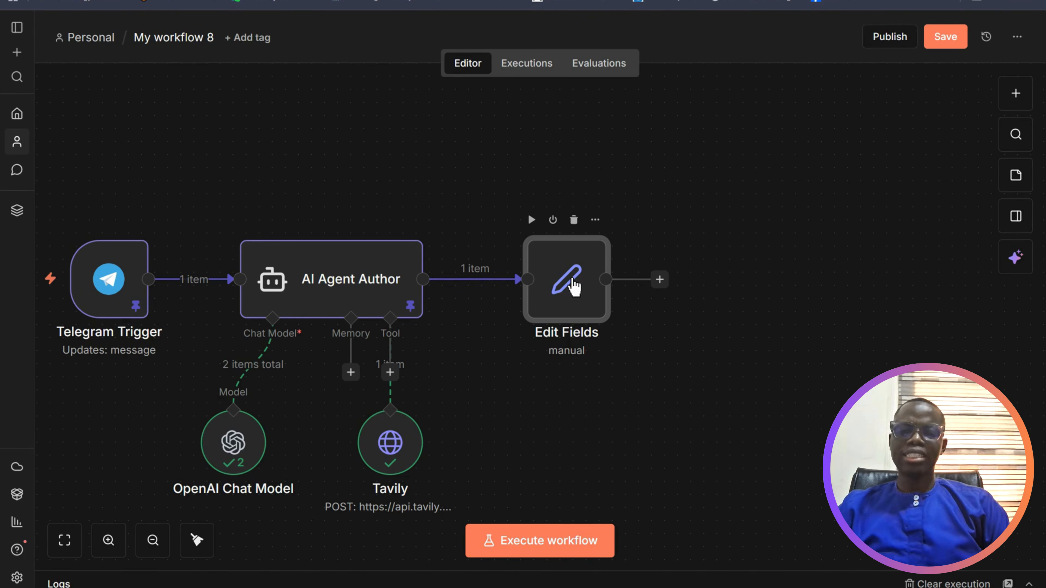
Set the post field's value in Edit Fields to {{ $json.output }} from AI Agent Author, execute the node, and close it.
{"action": "double_click", "coordinate": [574, 287]}
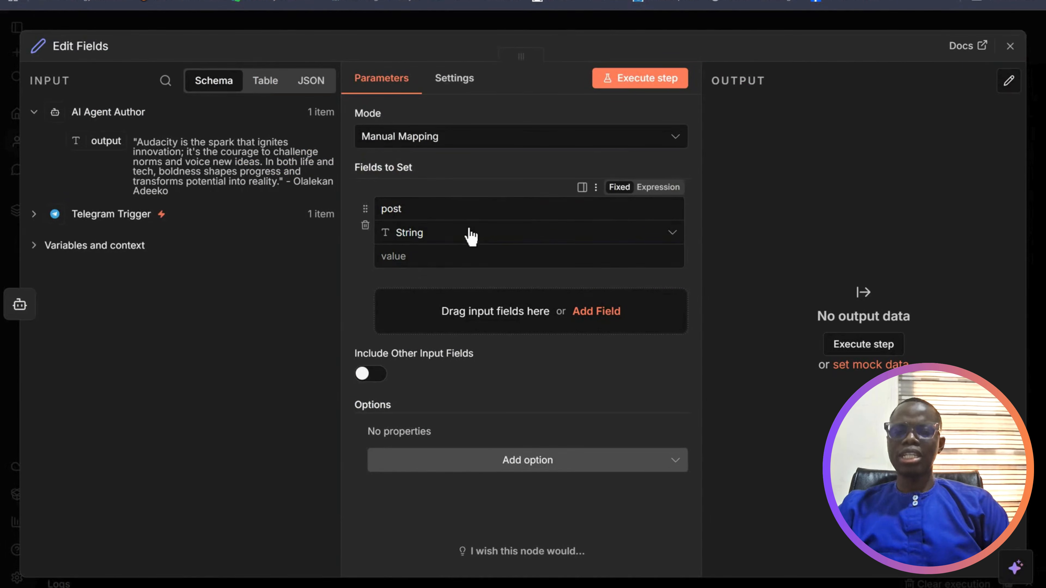
{"action": "left_click", "coordinate": [407, 256]}
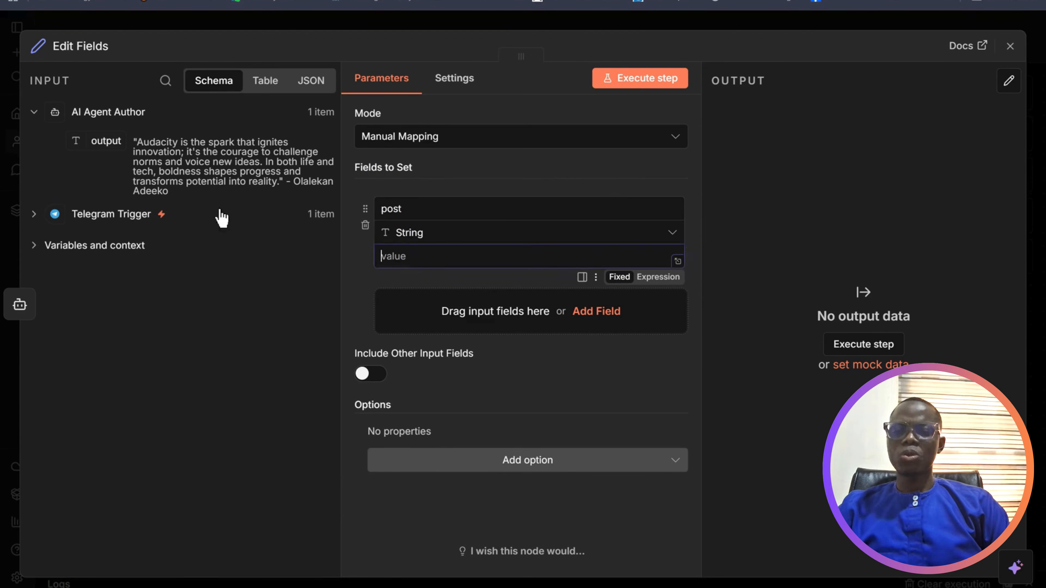
{"action": "left_click_drag", "start_coordinate": [108, 142], "coordinate": [410, 255]}
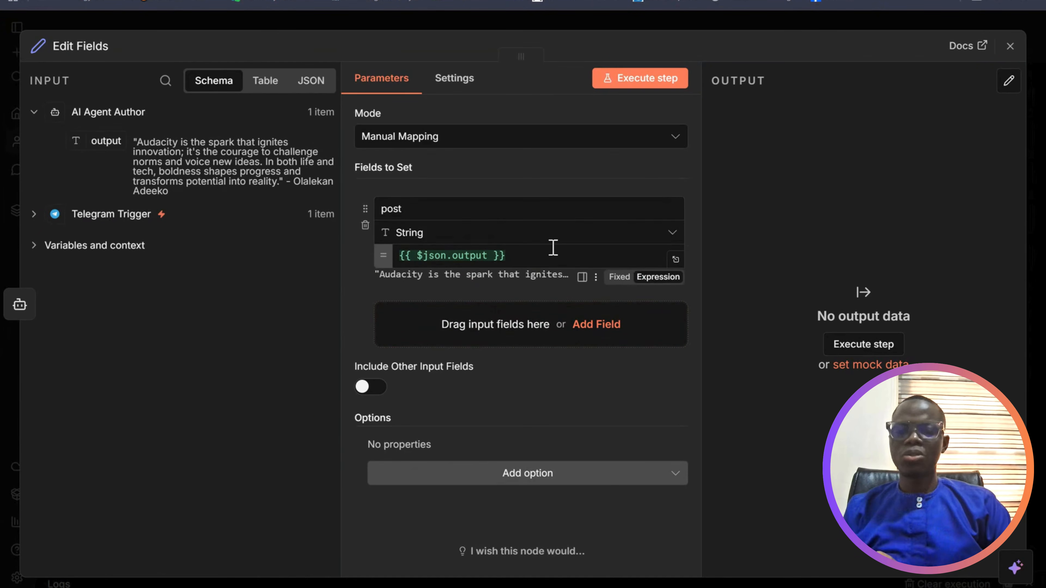
{"action": "left_click", "coordinate": [647, 84]}
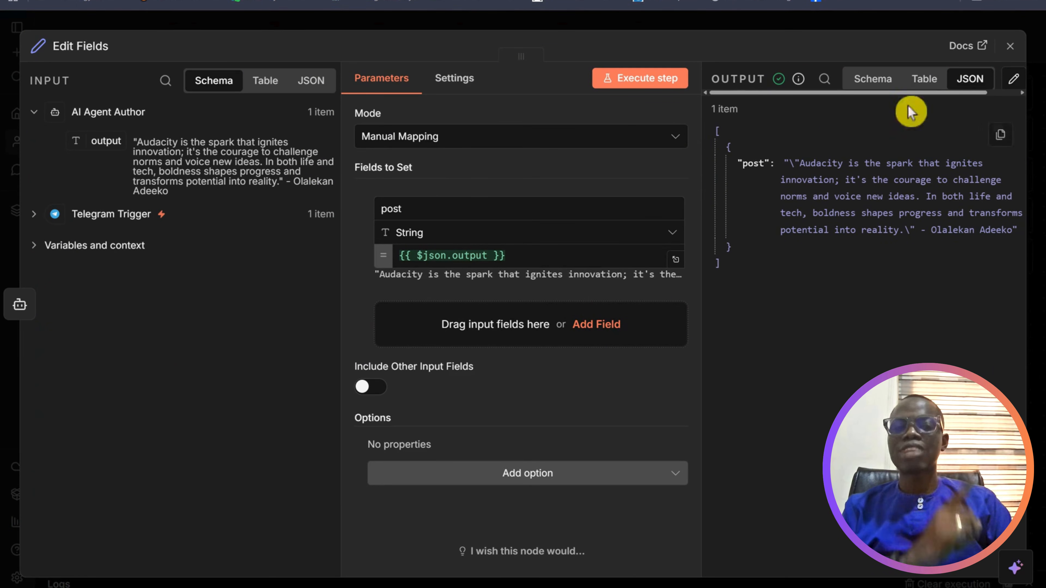
{"action": "left_click", "coordinate": [1010, 46]}
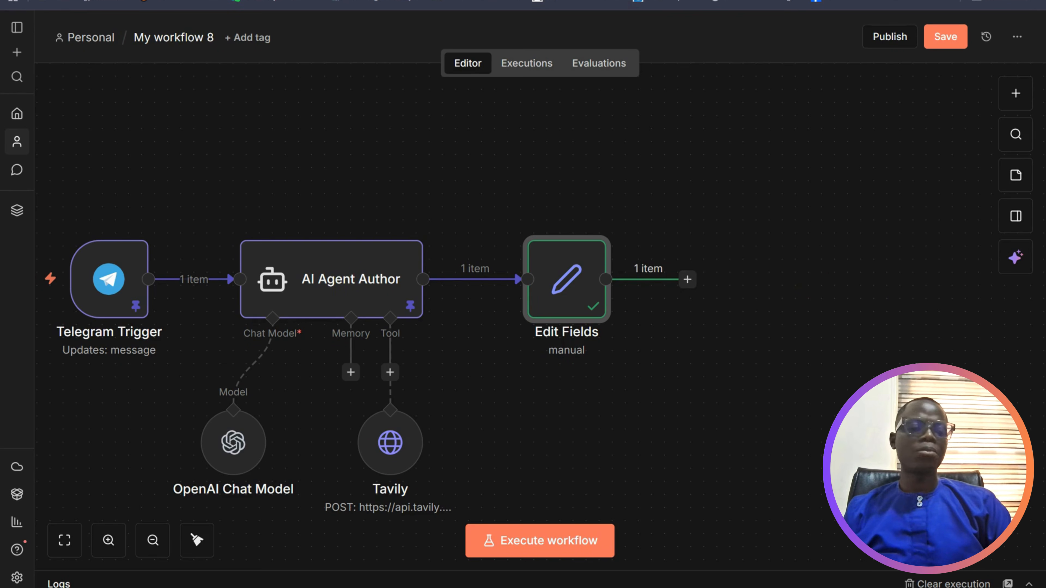
Add a human-in-the-loop Telegram send-and-wait node after Edit Fields and map its Chat ID to the Telegram Trigger's message.chat.id.
{"action": "left_click", "coordinate": [686, 280]}
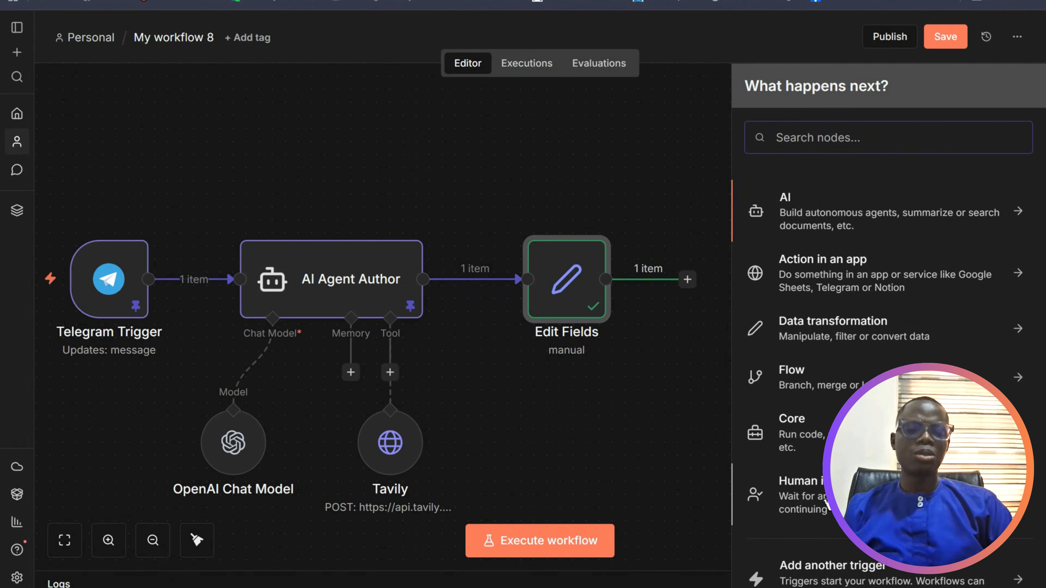
{"action": "left_click", "coordinate": [827, 503]}
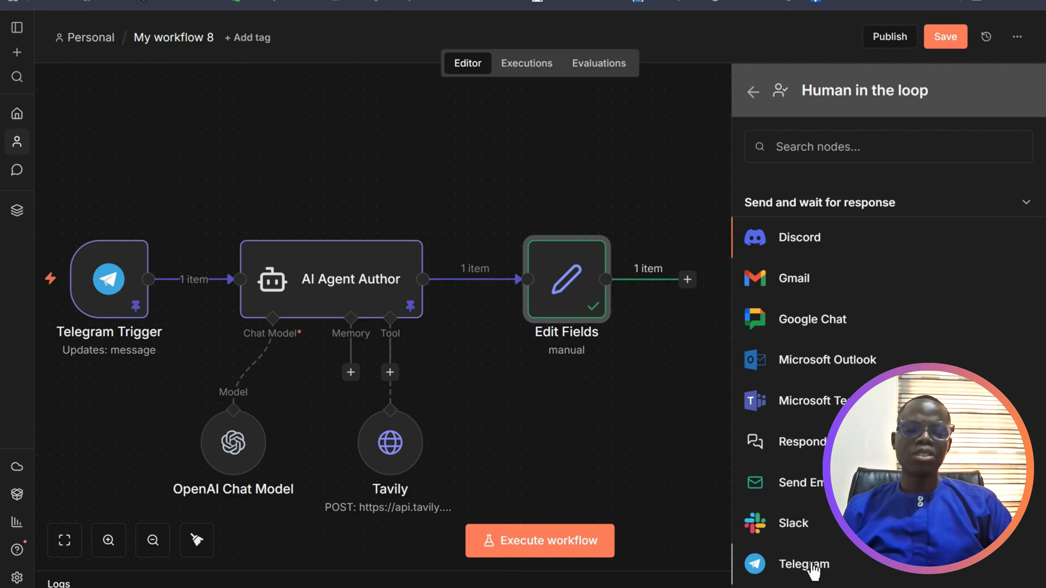
{"action": "left_click", "coordinate": [813, 571]}
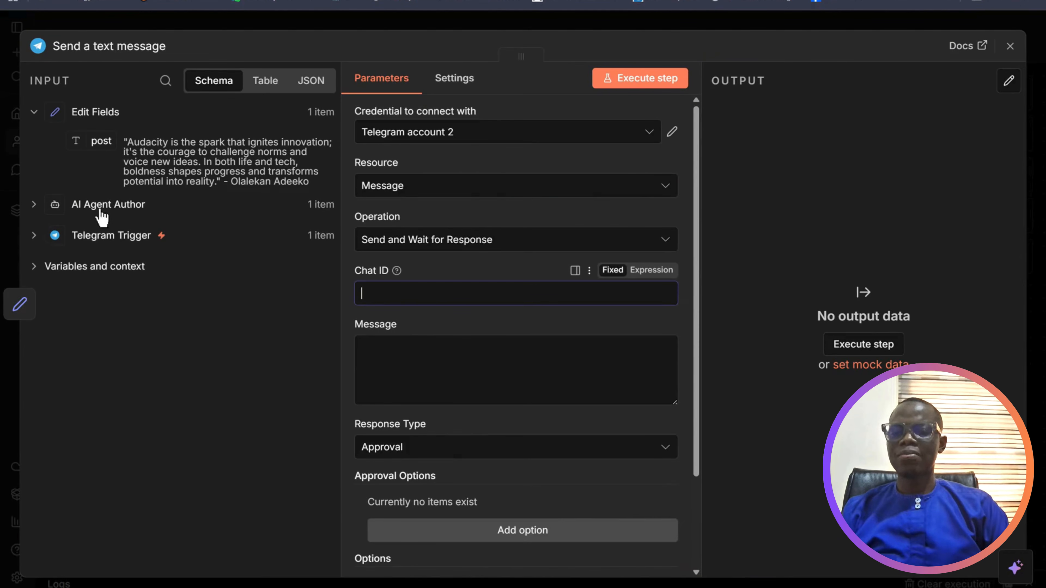
{"action": "left_click", "coordinate": [34, 235]}
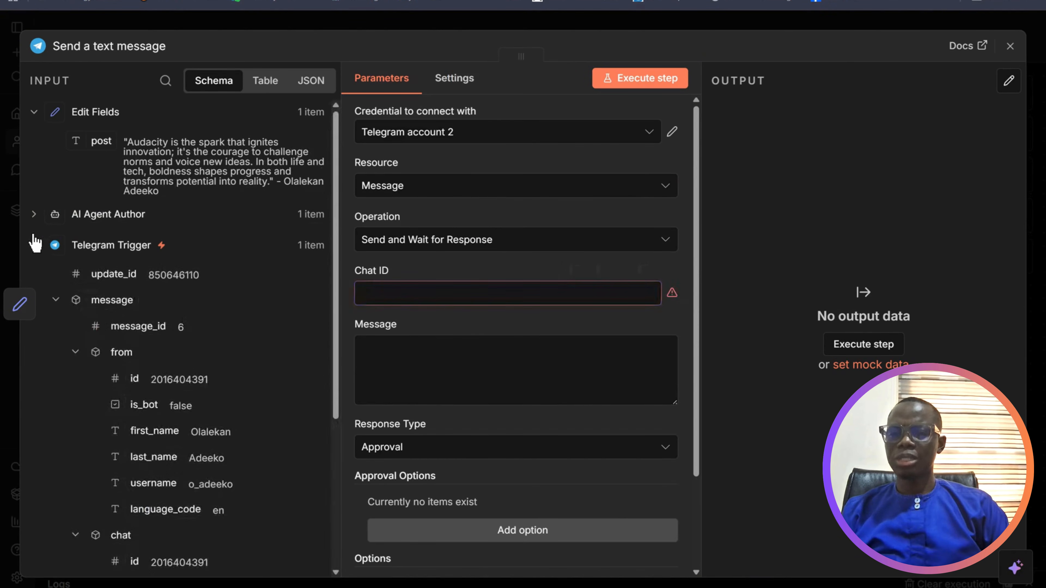
{"action": "left_click_drag", "start_coordinate": [337, 222], "coordinate": [338, 385]}
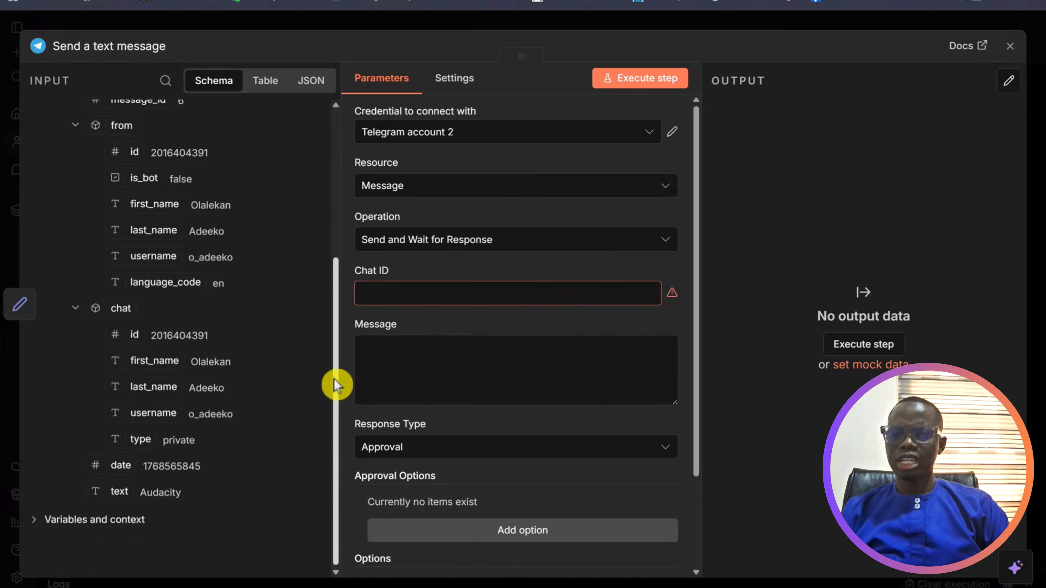
{"action": "left_click_drag", "start_coordinate": [133, 336], "coordinate": [416, 293]}
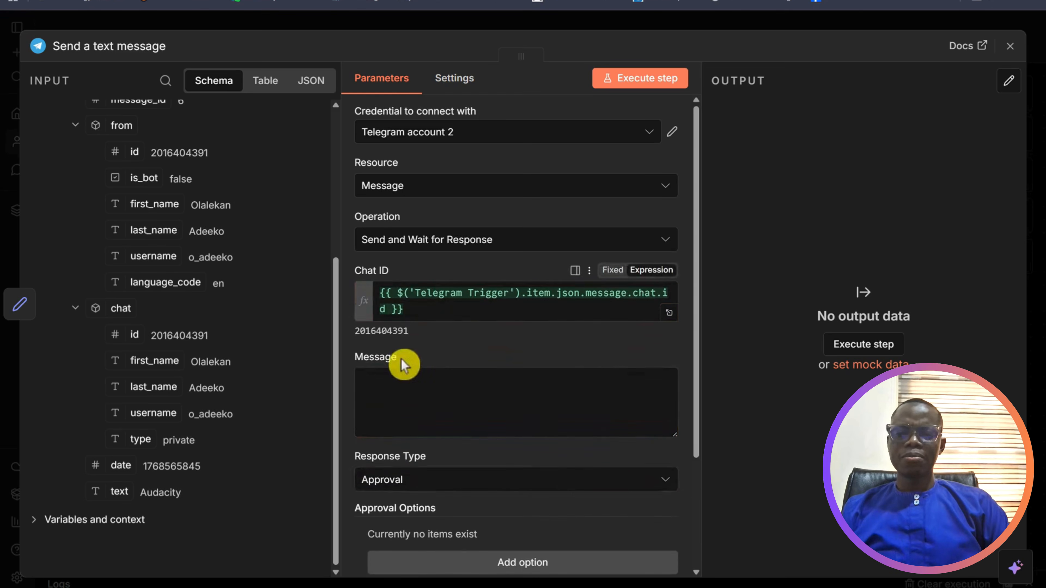
Set the approval message to "Is it Okay?" followed by {{ $json.post }} from Edit Fields, and review the node's remaining parameters.
{"action": "left_click", "coordinate": [396, 388]}
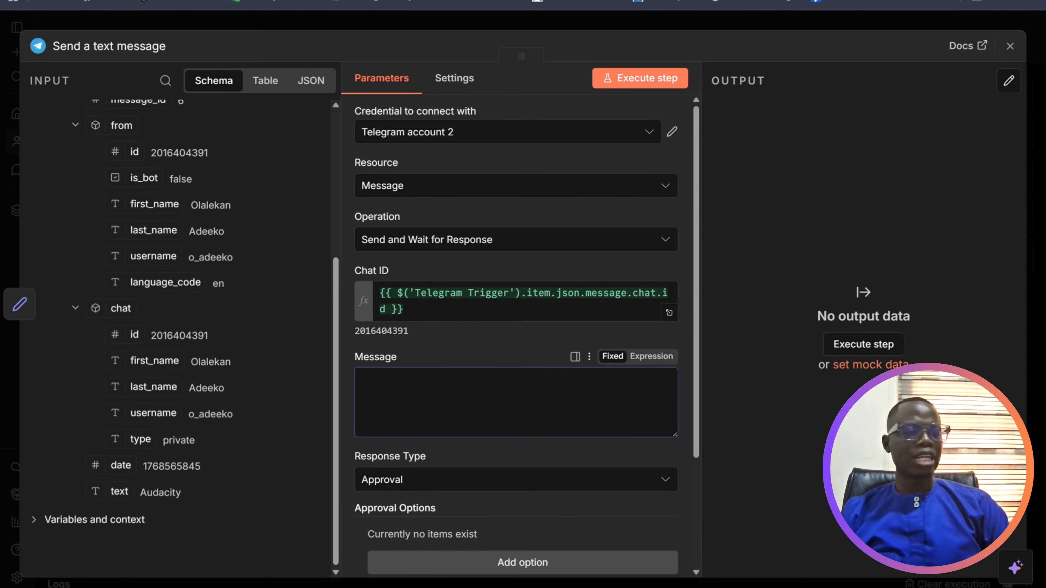
{"action": "key", "text": "alt+Tab"}
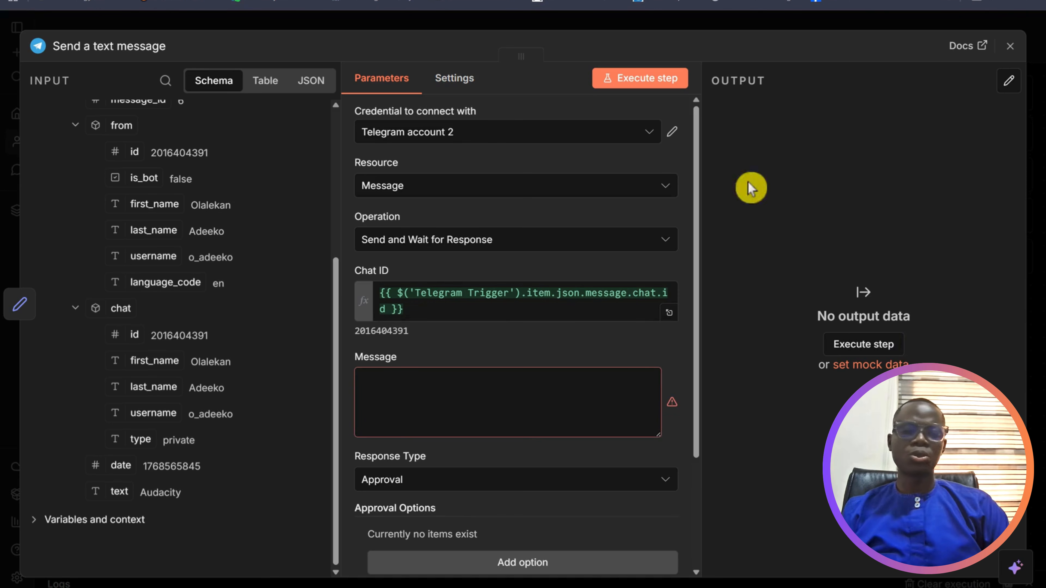
{"action": "left_click", "coordinate": [369, 387]}
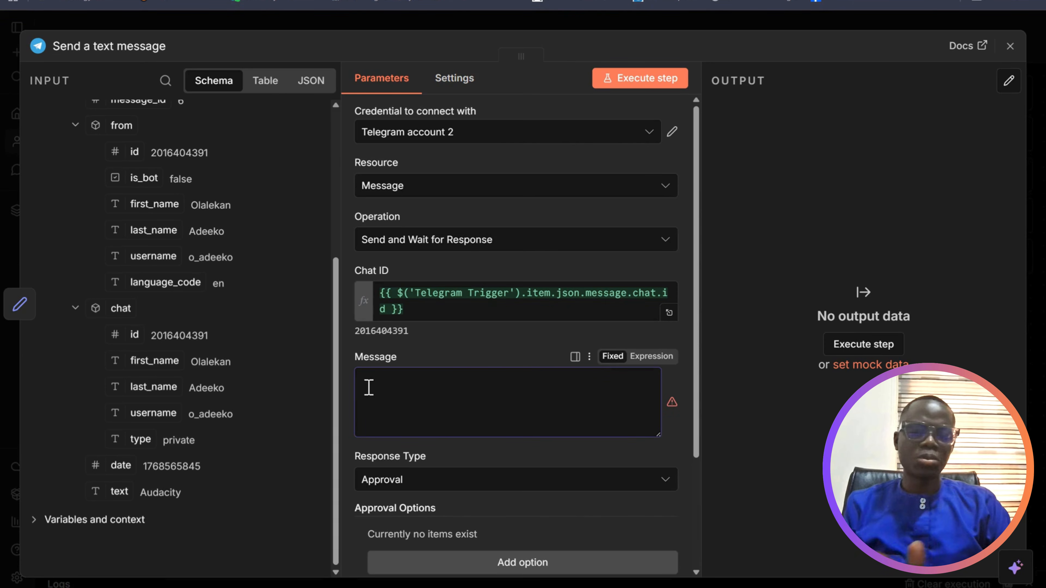
{"action": "type", "text": "Hi"}
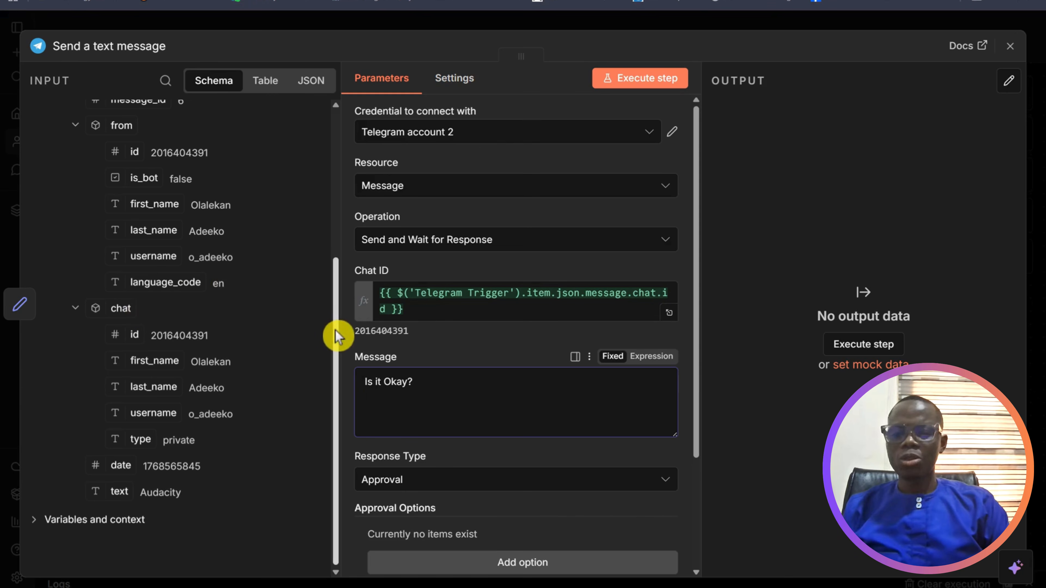
{"action": "left_click_drag", "start_coordinate": [336, 330], "coordinate": [324, 182]}
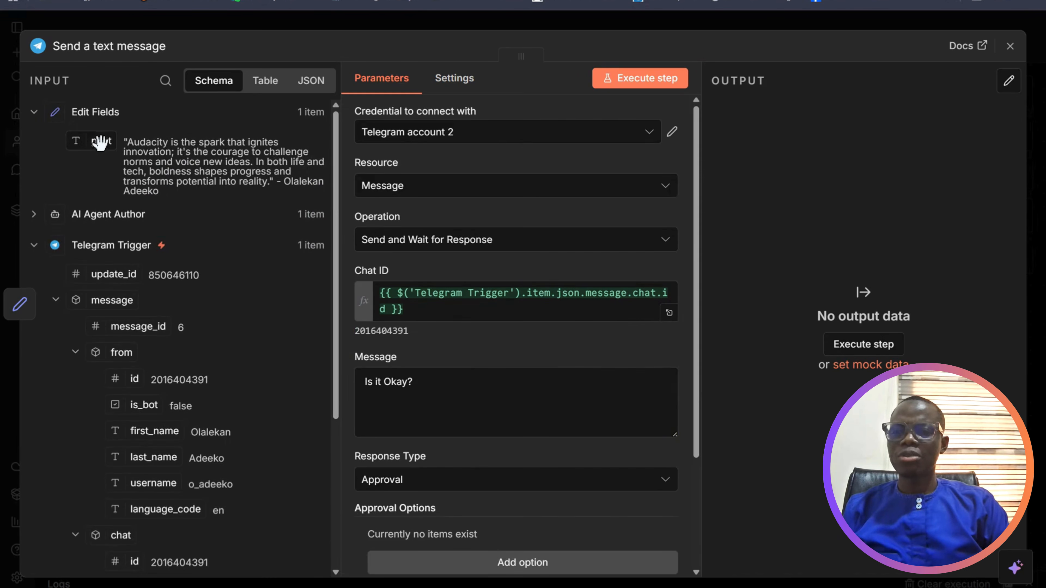
{"action": "left_click_drag", "start_coordinate": [100, 142], "coordinate": [420, 430]}
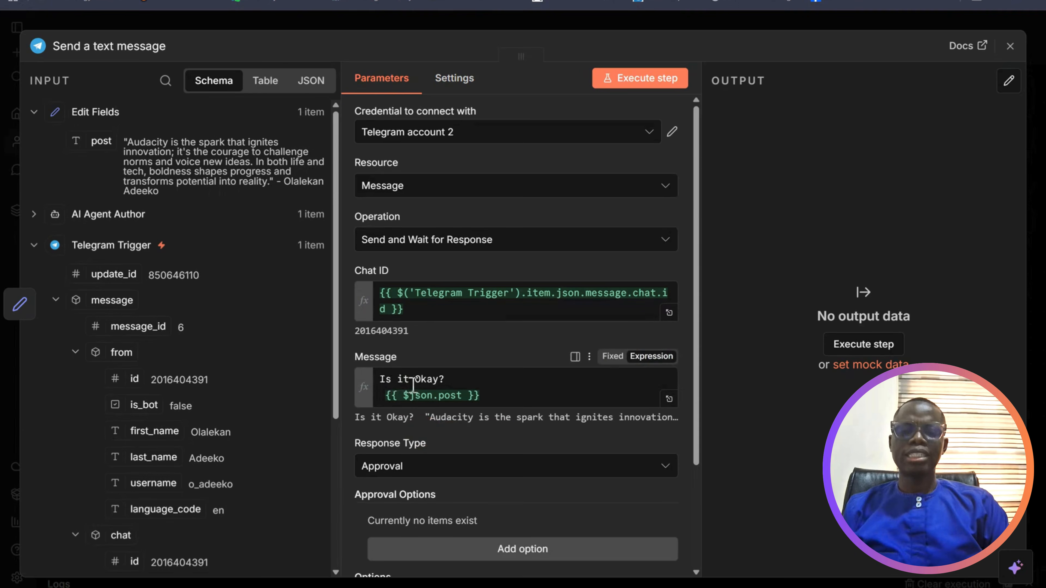
{"action": "left_click", "coordinate": [457, 396]}
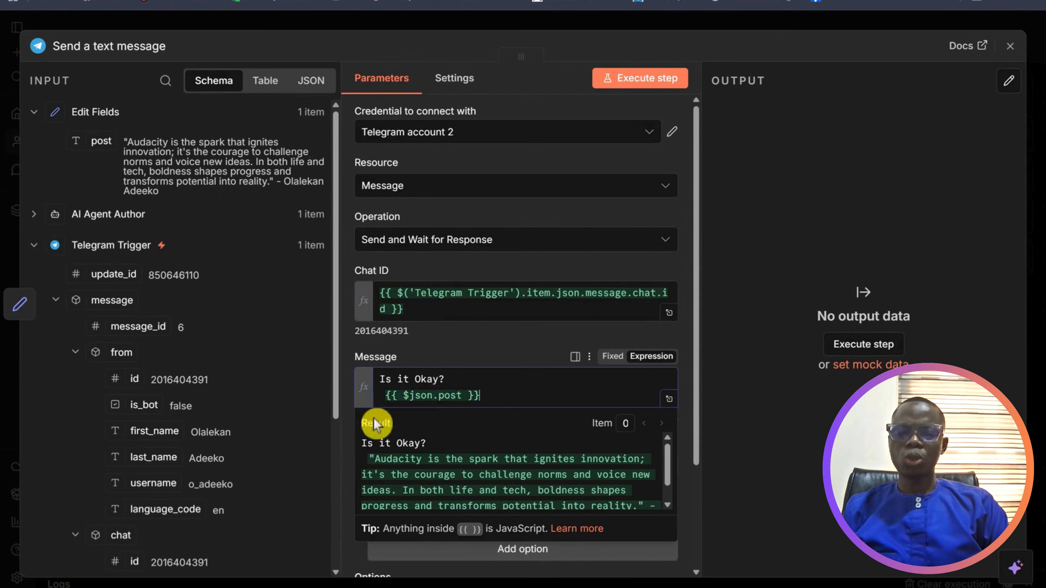
{"action": "left_click_drag", "start_coordinate": [695, 369], "coordinate": [669, 427]}
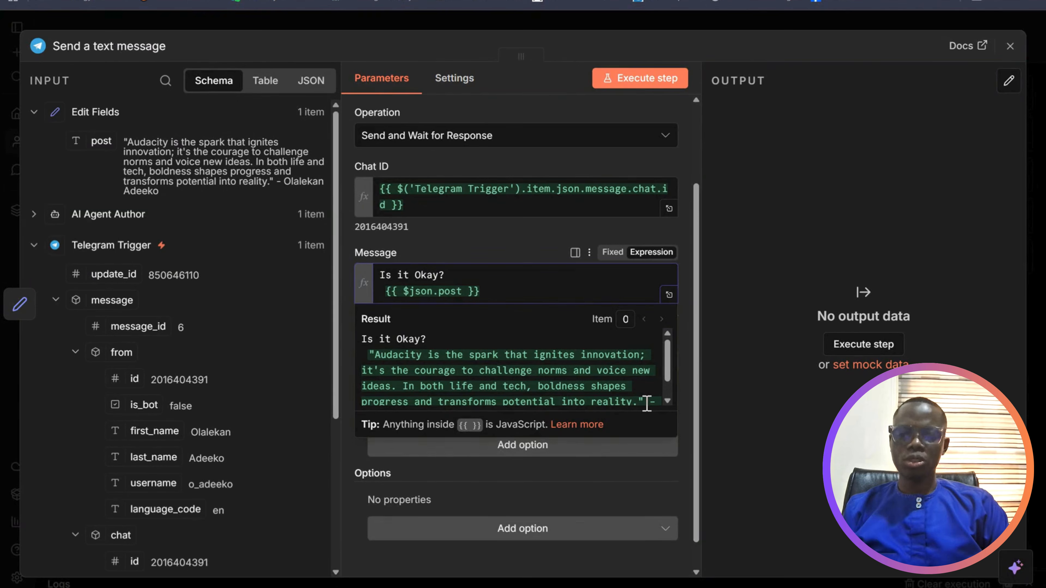
{"action": "left_click", "coordinate": [763, 265]}
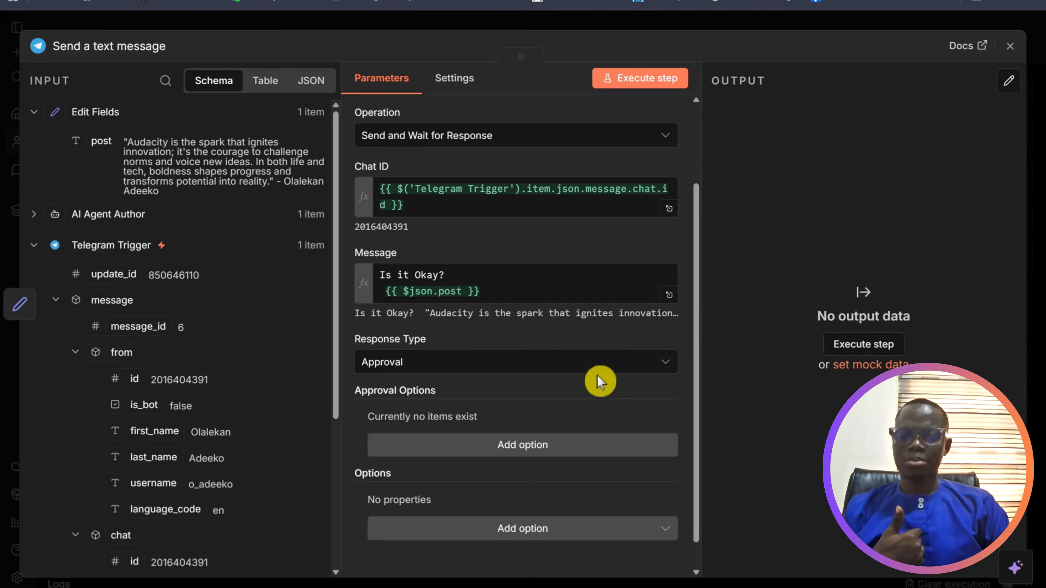
{"action": "scroll", "coordinate": [601, 381], "scroll_direction": "up", "scroll_amount": 3}
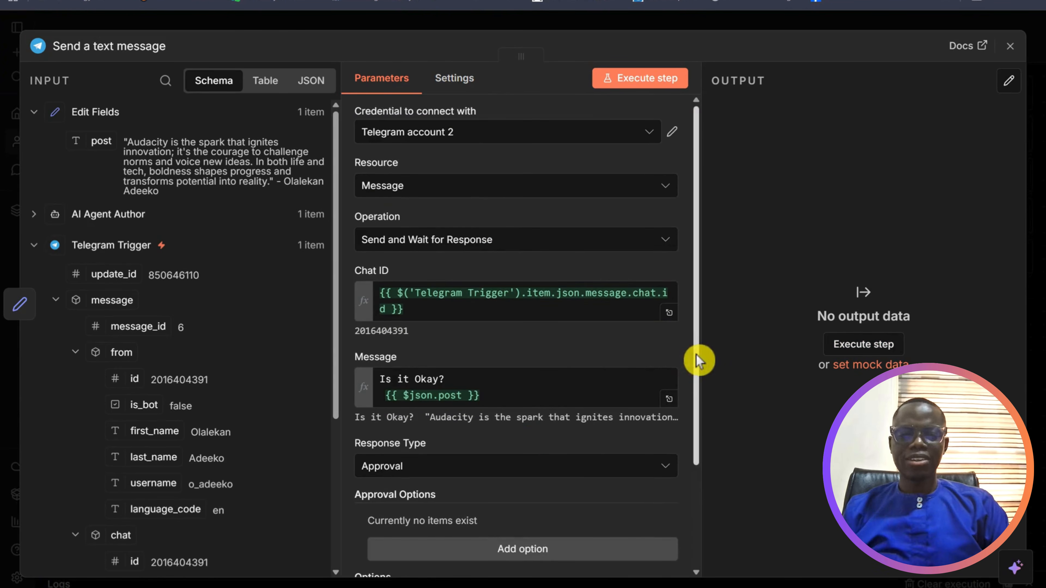
{"action": "left_click_drag", "start_coordinate": [696, 357], "coordinate": [695, 453]}
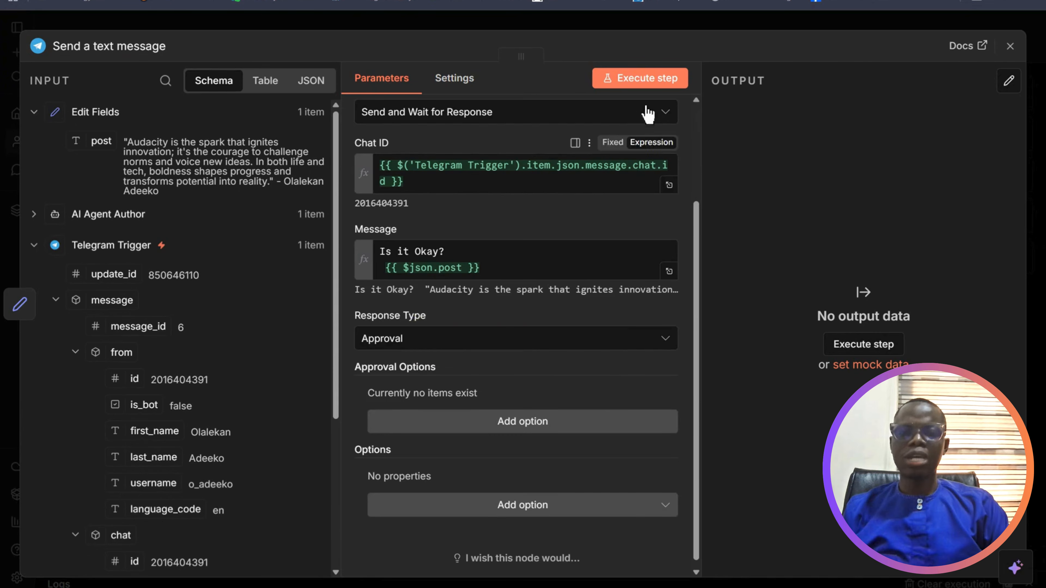
Execute the Send a text message node, approve the received quote in the Telegram bot chat, and return to n8n.
{"action": "left_click", "coordinate": [638, 80]}
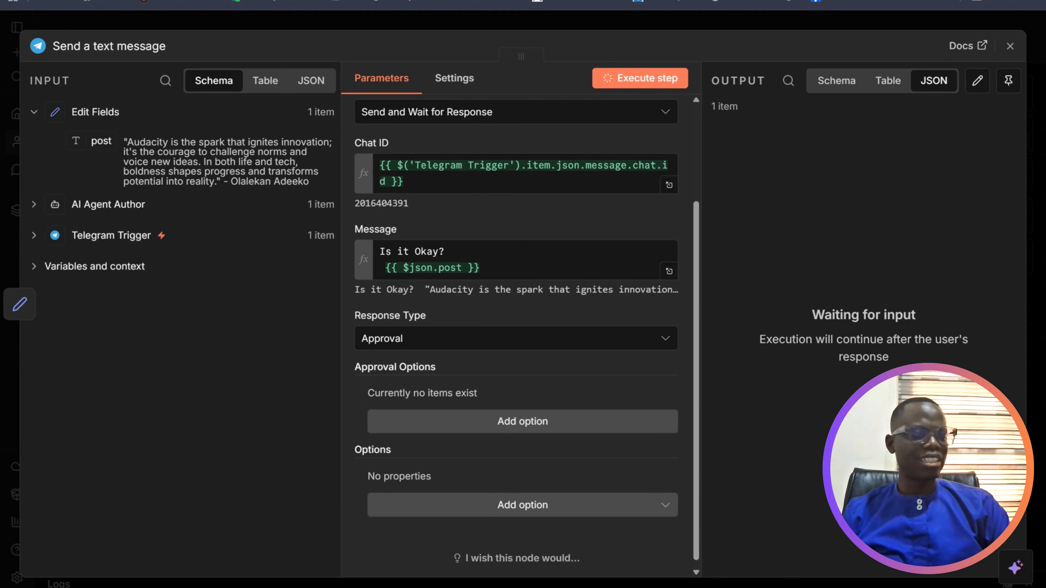
{"action": "key", "text": "alt+Tab"}
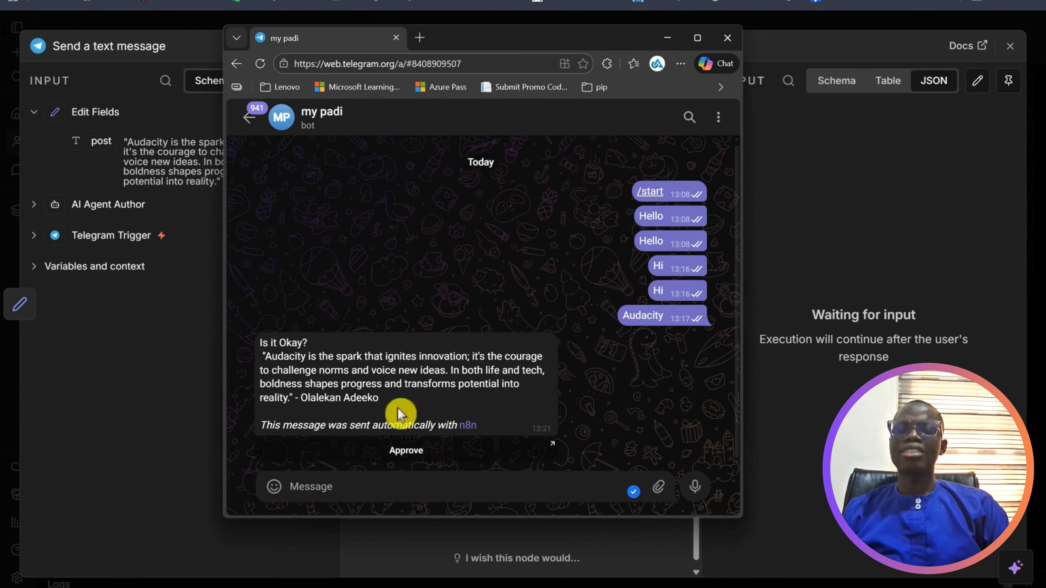
{"action": "left_click", "coordinate": [412, 457]}
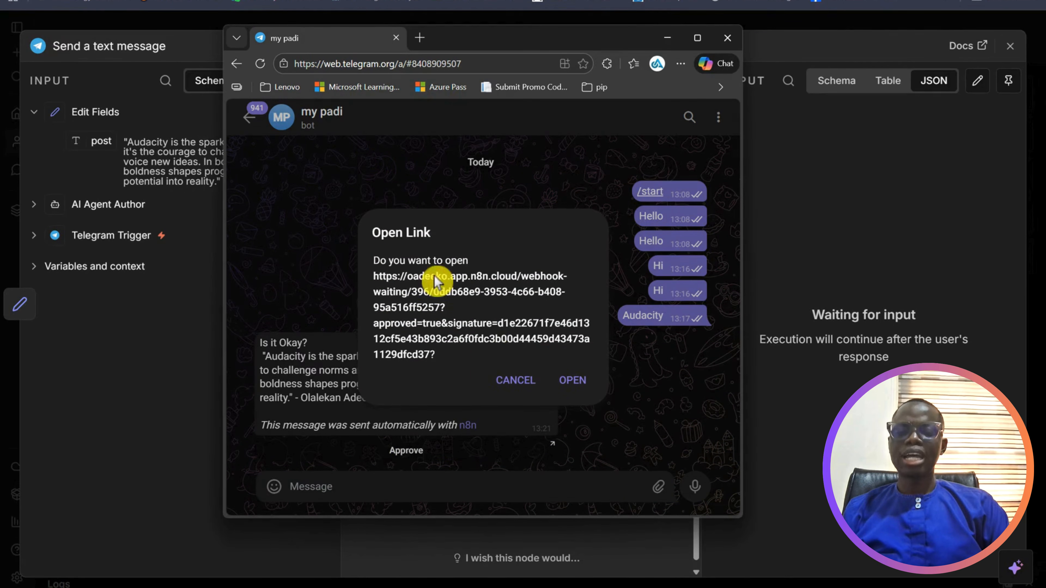
{"action": "left_click", "coordinate": [575, 385]}
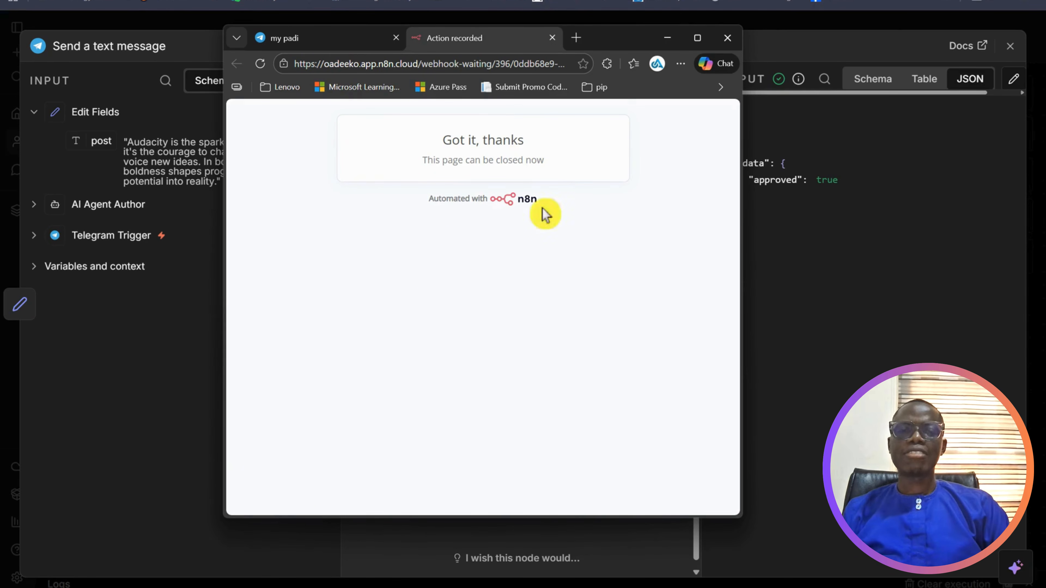
{"action": "left_click", "coordinate": [667, 37]}
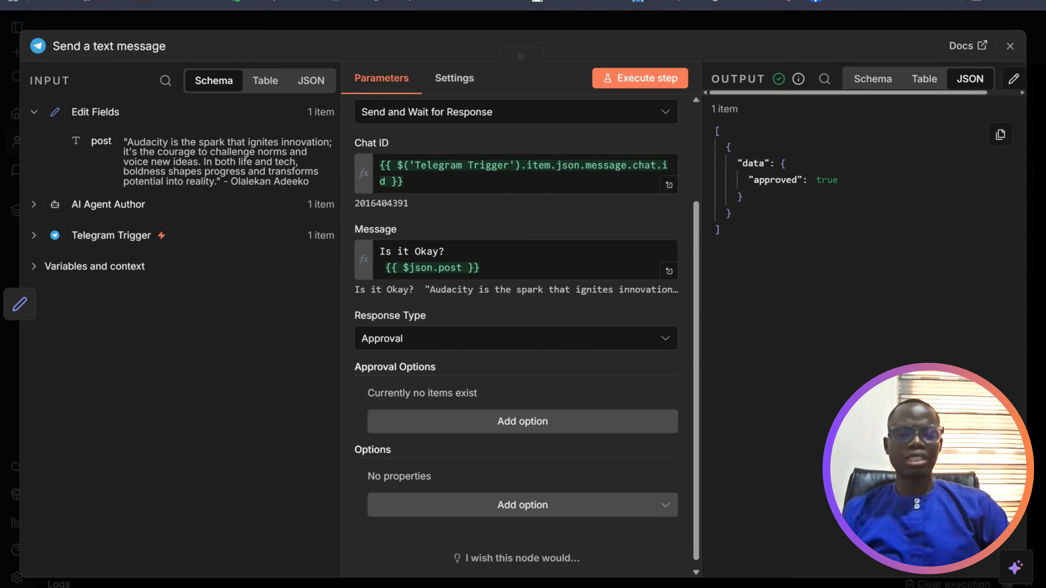
Change the Send a text message node's response type to Free Text and execute the node.
{"action": "left_click", "coordinate": [606, 346]}
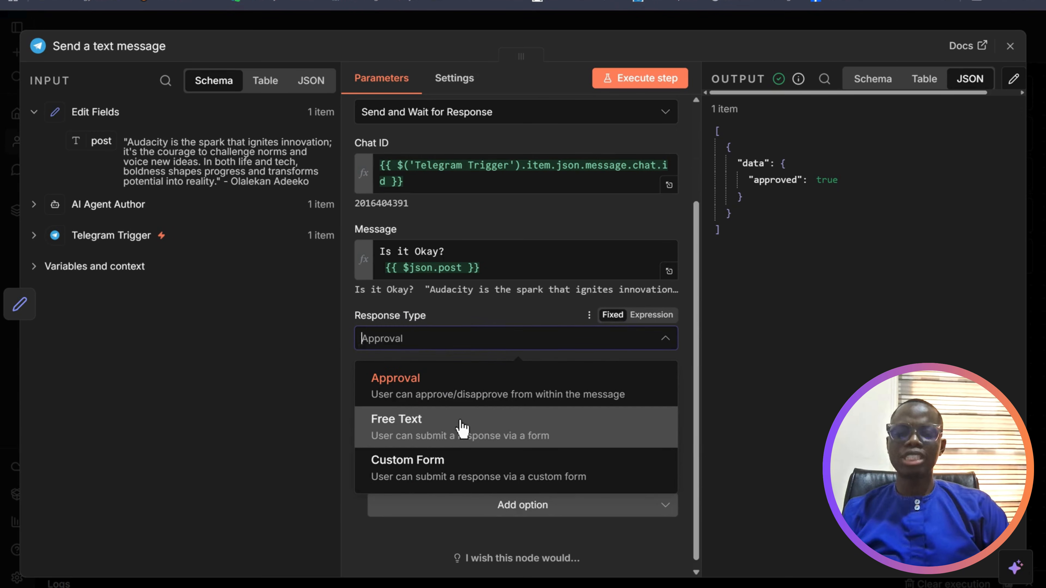
{"action": "left_click", "coordinate": [463, 429]}
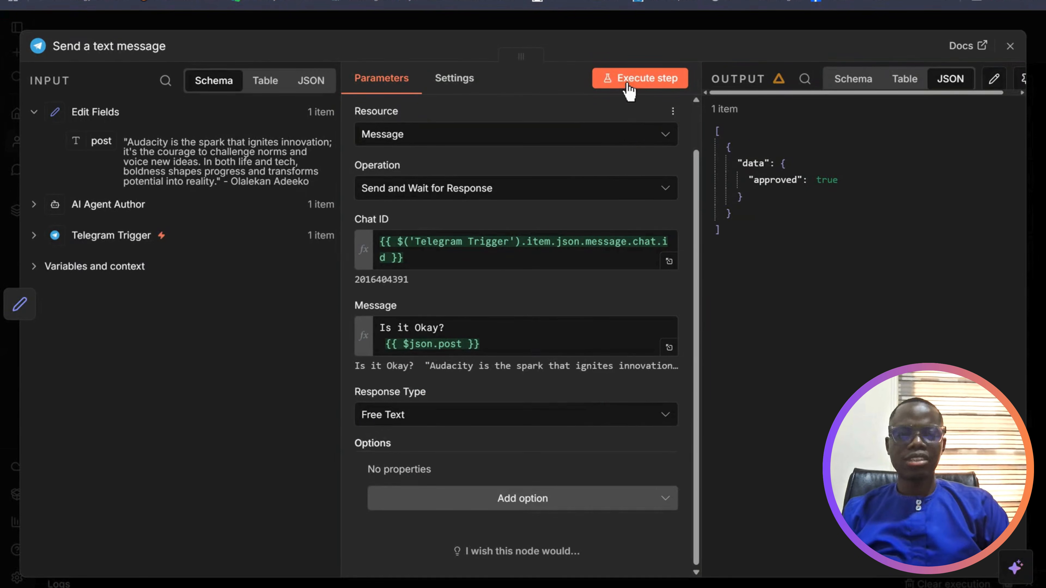
{"action": "left_click", "coordinate": [628, 84]}
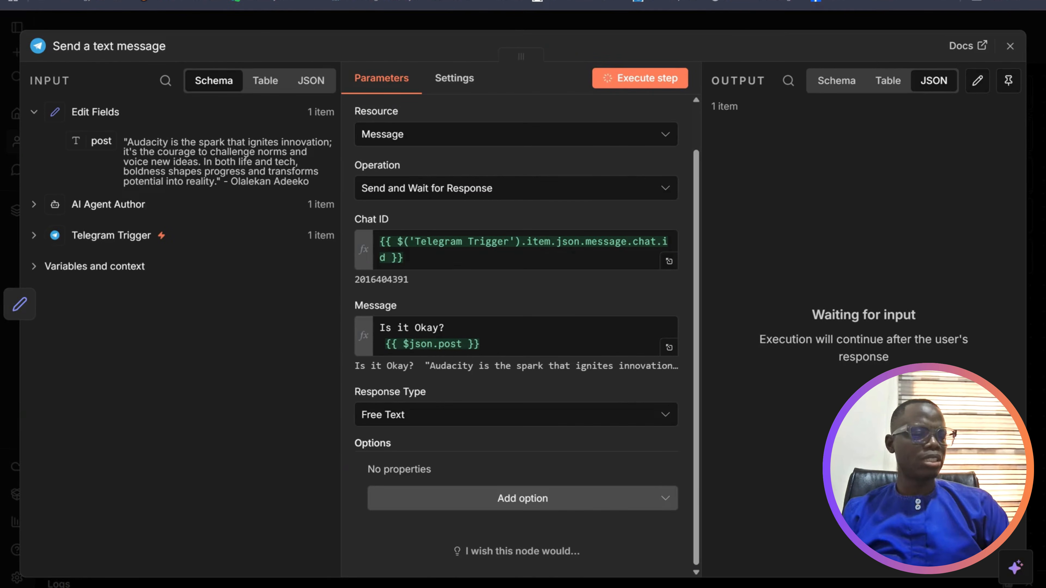
Open the newest message's response form from Telegram, submit "refine the post", check the node's output in n8n, and close the node.
{"action": "key", "text": "alt+Tab"}
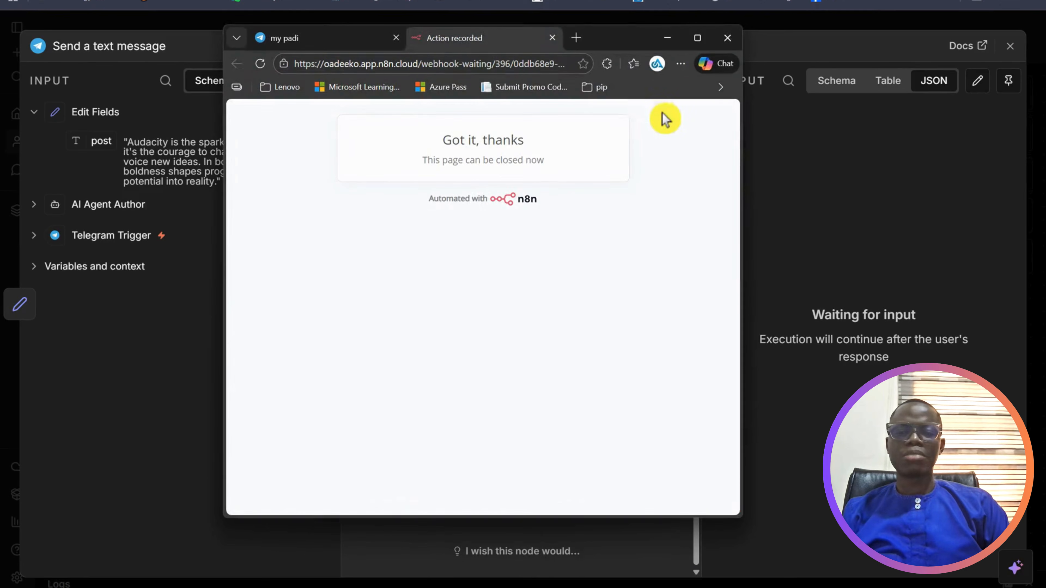
{"action": "left_click", "coordinate": [329, 44]}
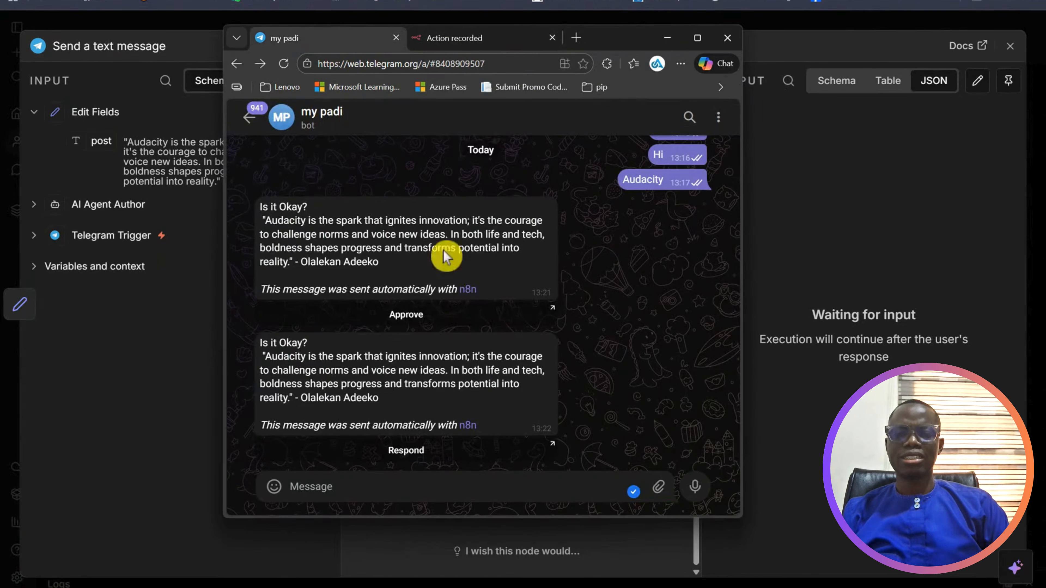
{"action": "left_click", "coordinate": [414, 450]}
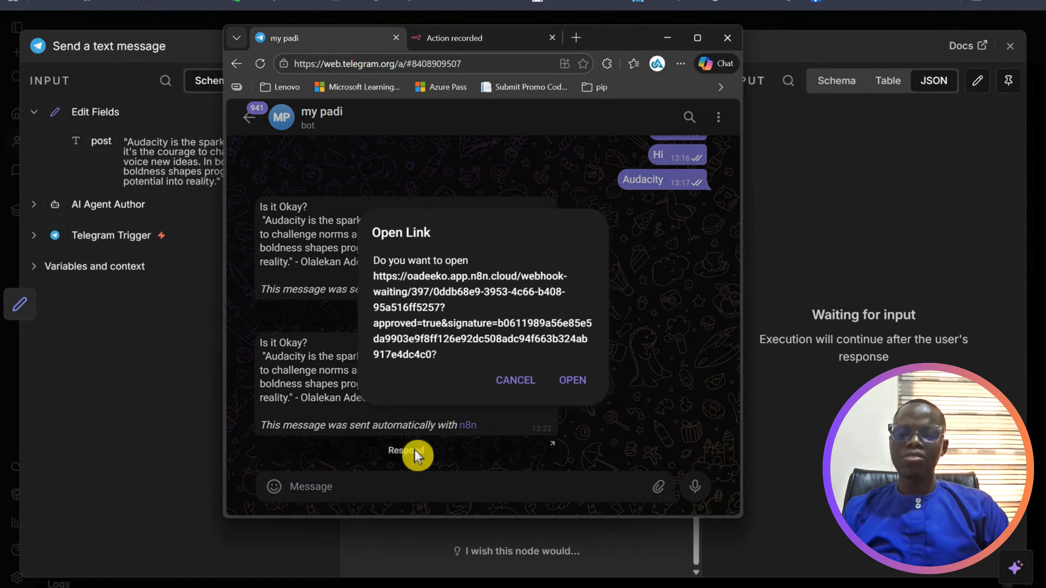
{"action": "left_click", "coordinate": [574, 383]}
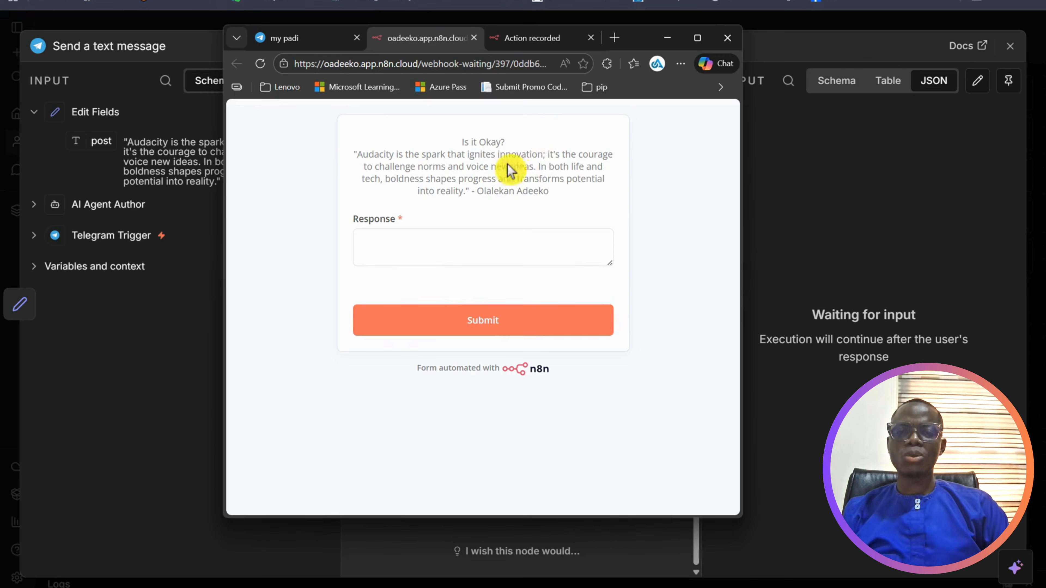
{"action": "left_click", "coordinate": [436, 246]}
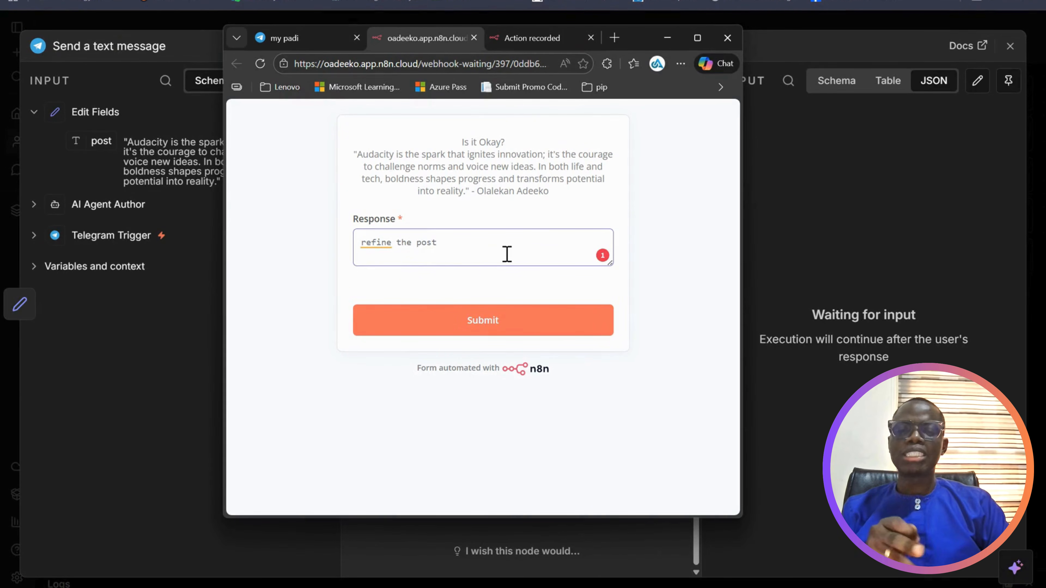
{"action": "left_click", "coordinate": [508, 315]}
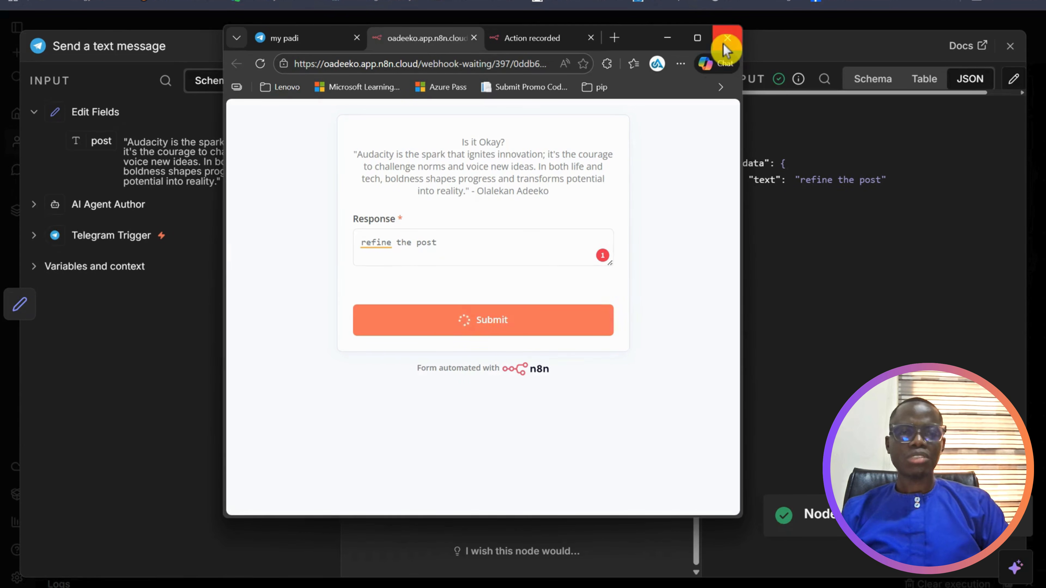
{"action": "left_click", "coordinate": [907, 179]}
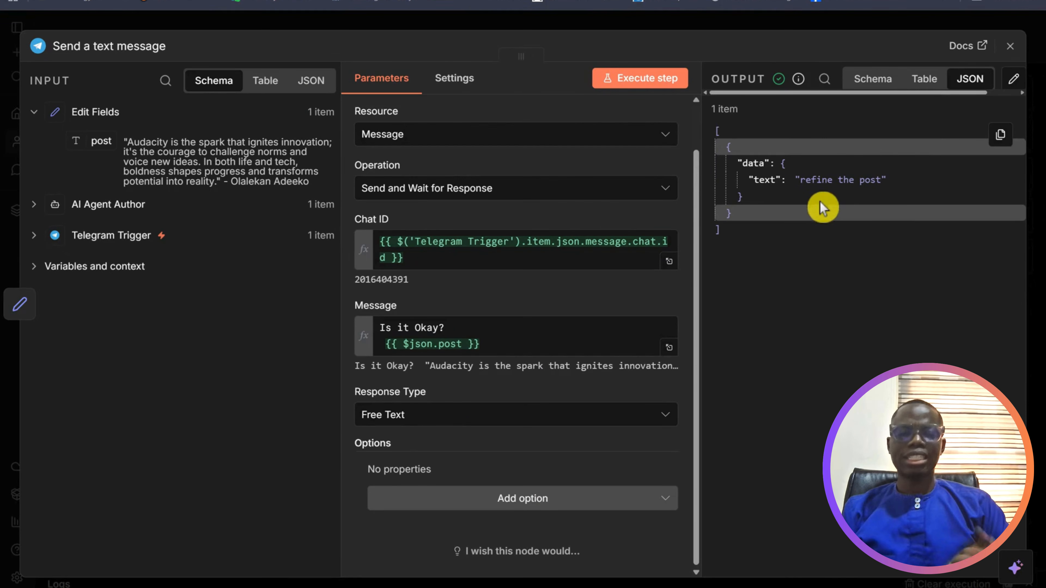
{"action": "left_click", "coordinate": [1011, 53]}
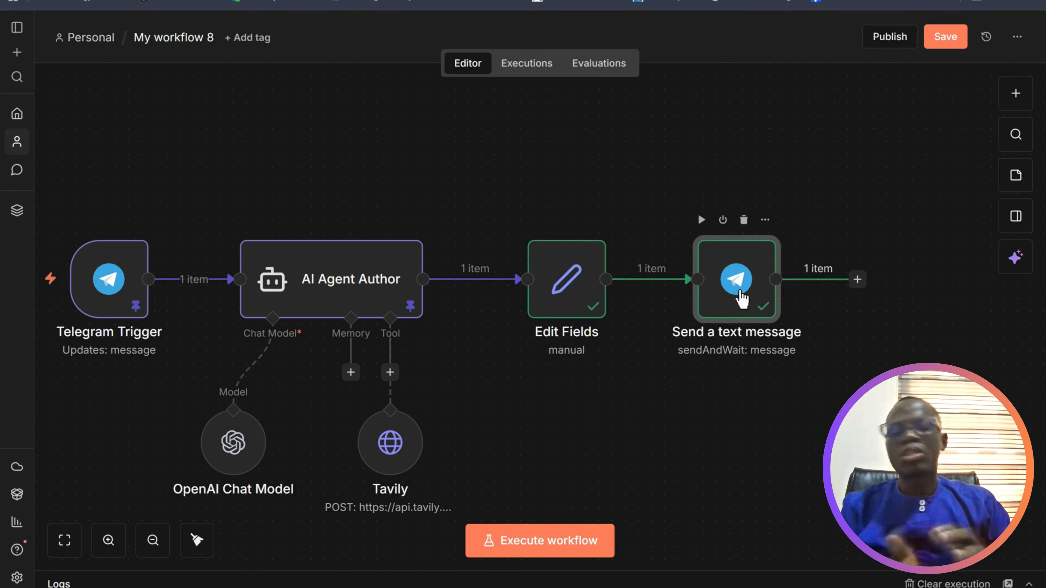
Add a Text Classifier node after Send a text message and set its Text to Classify to {{ $json.data.text }}.
{"action": "left_click", "coordinate": [857, 279]}
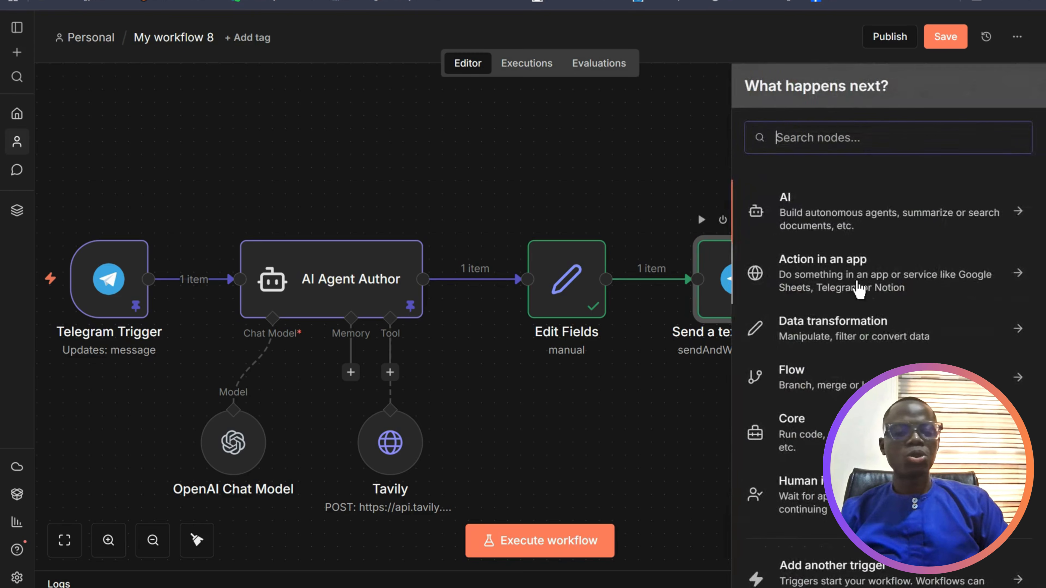
{"action": "left_click", "coordinate": [880, 150]}
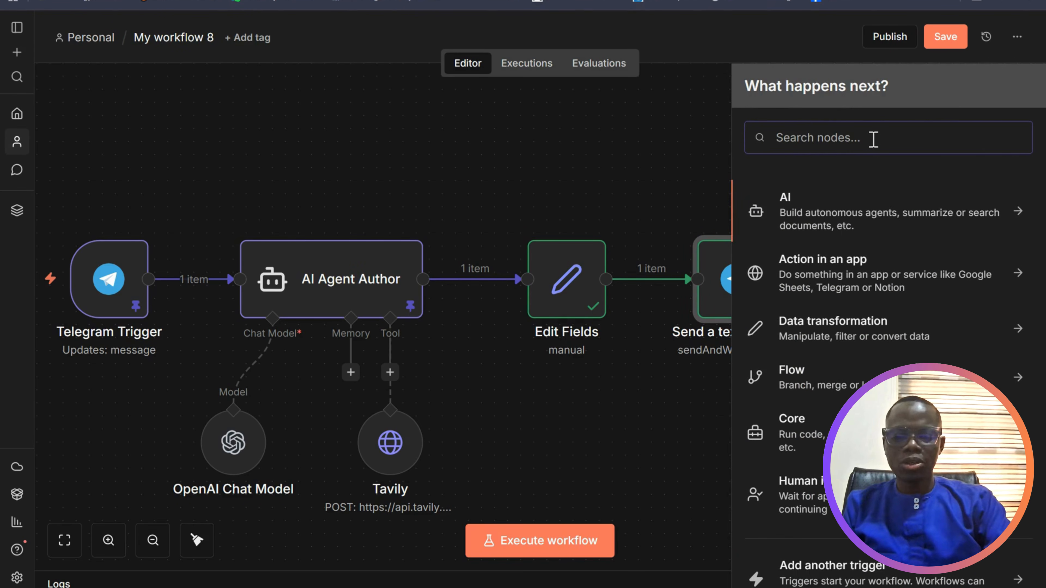
{"action": "type", "text": "text"}
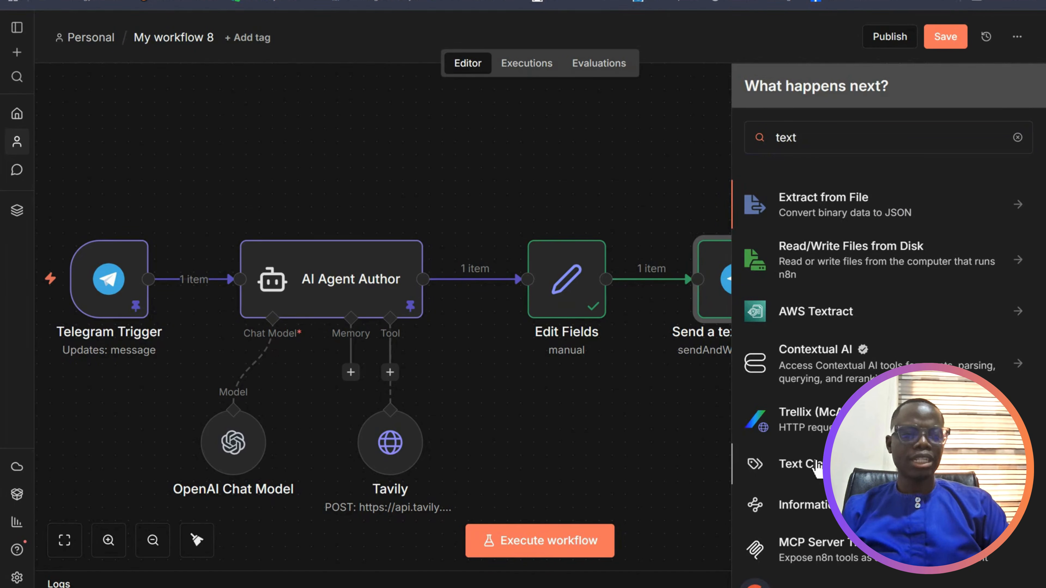
{"action": "left_click", "coordinate": [816, 470]}
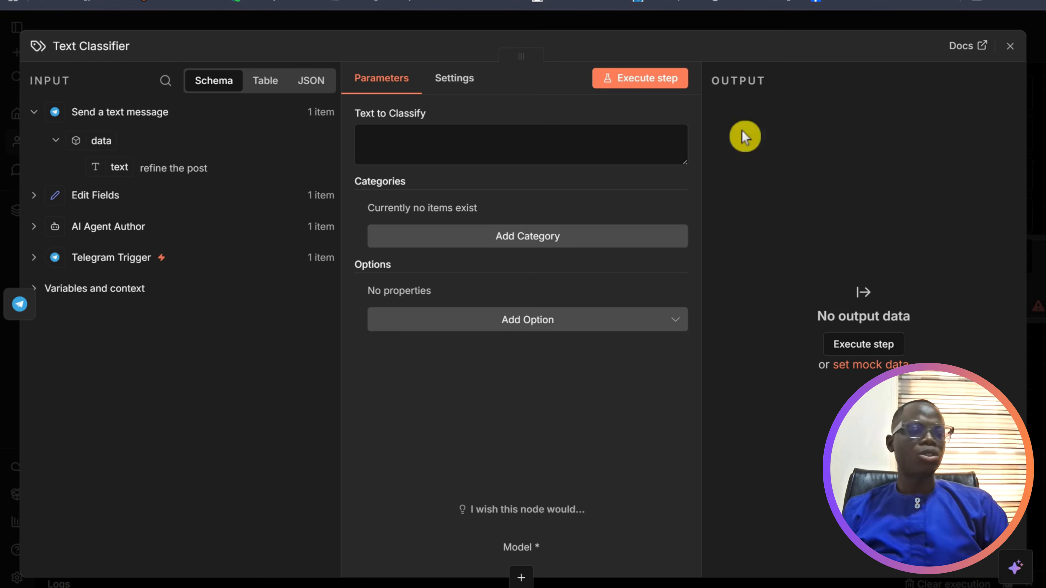
{"action": "left_click", "coordinate": [436, 136]}
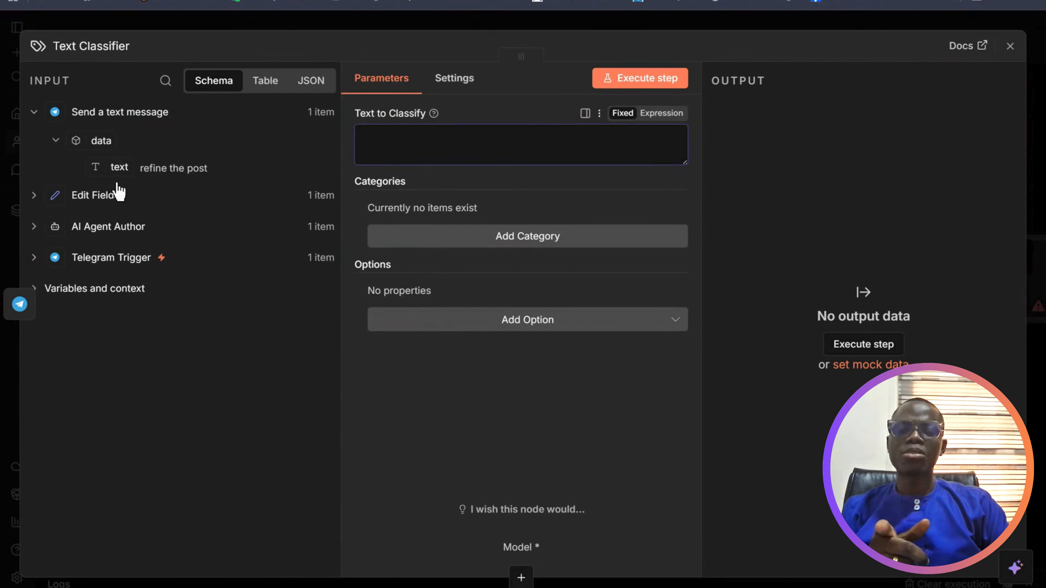
{"action": "left_click_drag", "start_coordinate": [121, 167], "coordinate": [398, 154]}
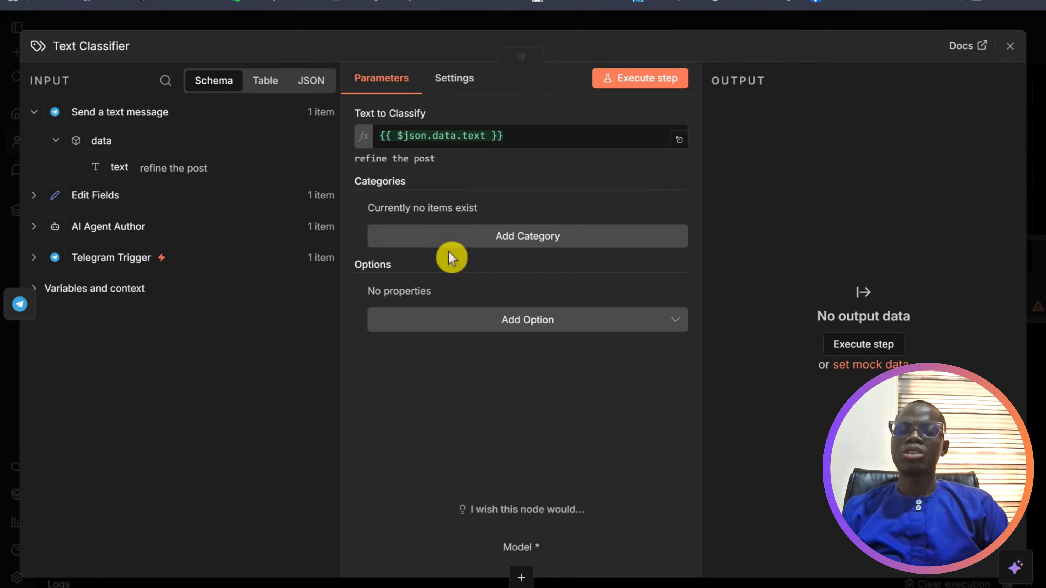
Add an "approved" category with the description "Human explicitly says approved, yes, continues, go on or any form of acceptance".
{"action": "left_click", "coordinate": [514, 245]}
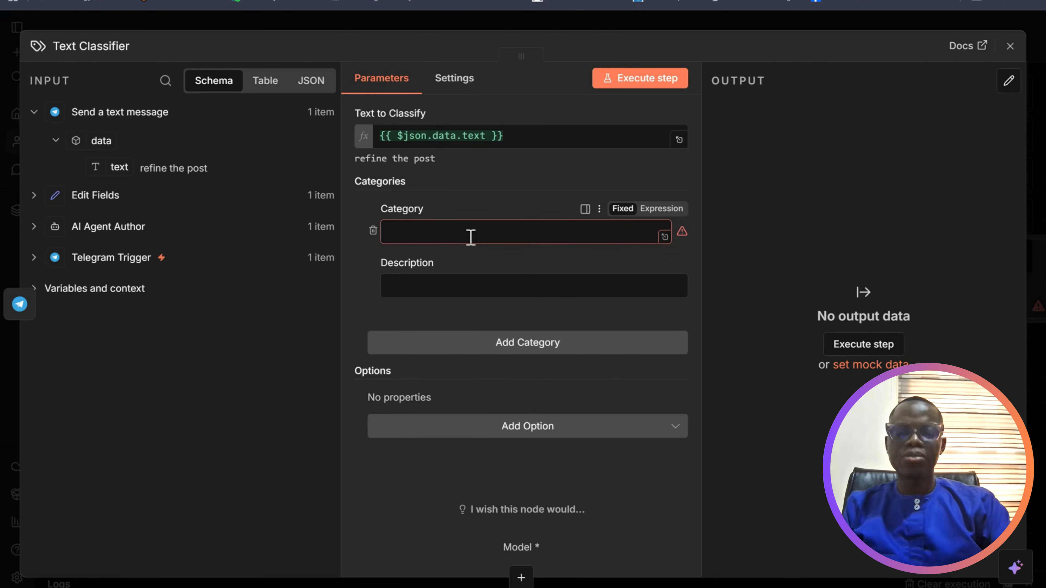
{"action": "left_click", "coordinate": [470, 238]}
{"action": "type", "text": "appro"}
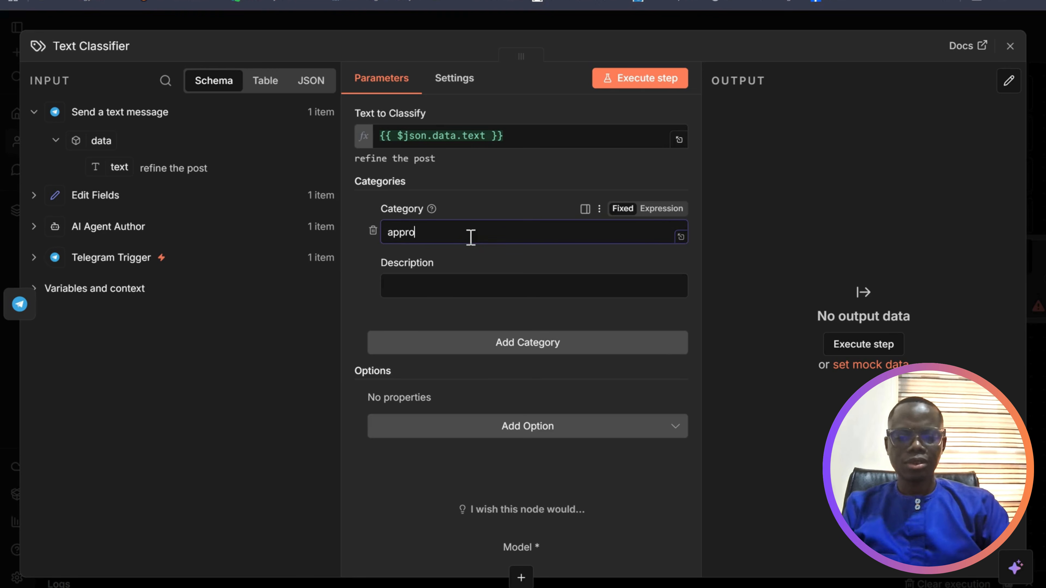
{"action": "type", "text": "ved"}
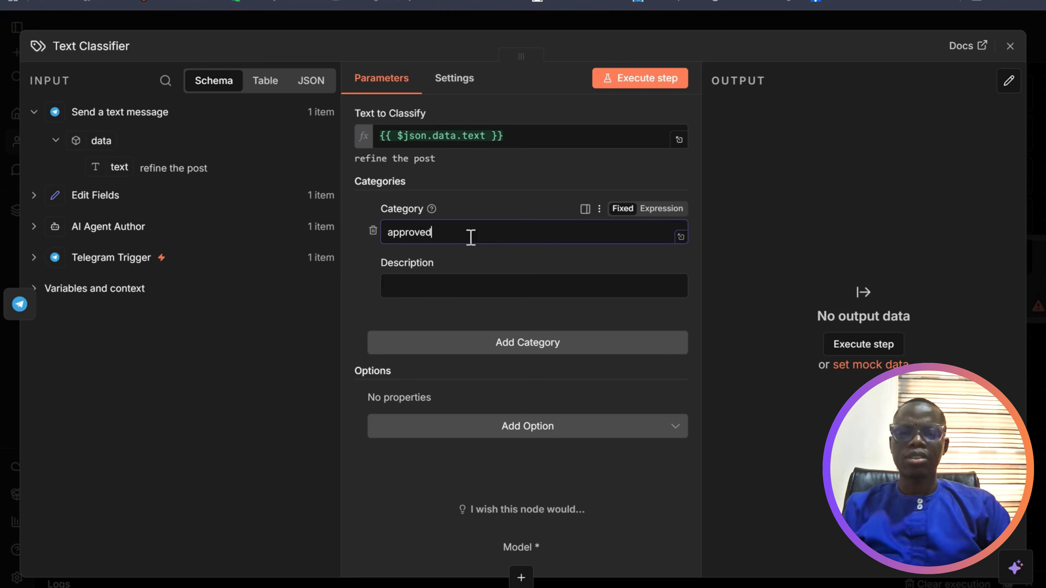
{"action": "left_click", "coordinate": [451, 287]}
{"action": "type", "text": "Hu"}
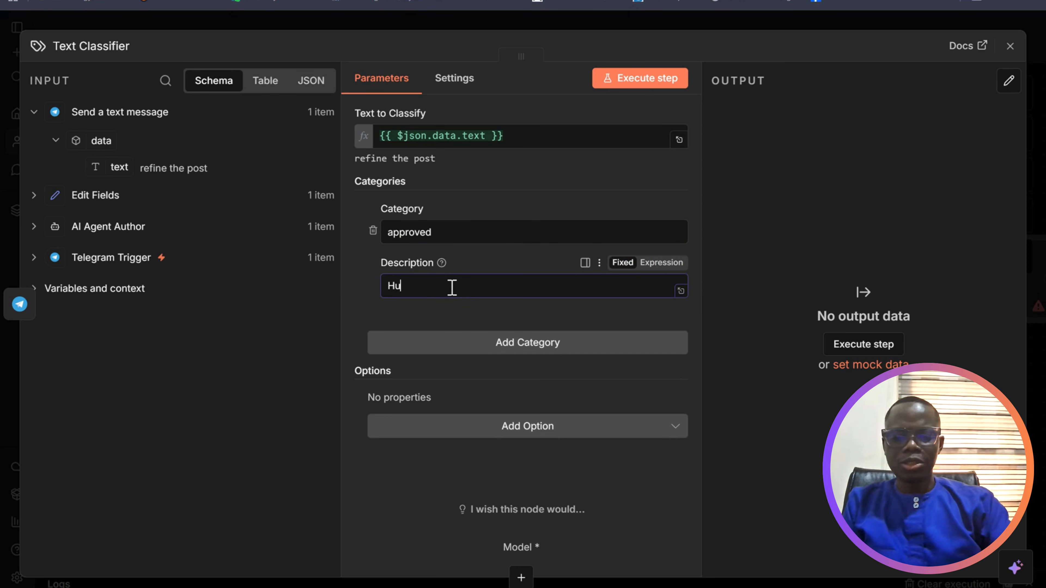
{"action": "type", "text": "man exp"}
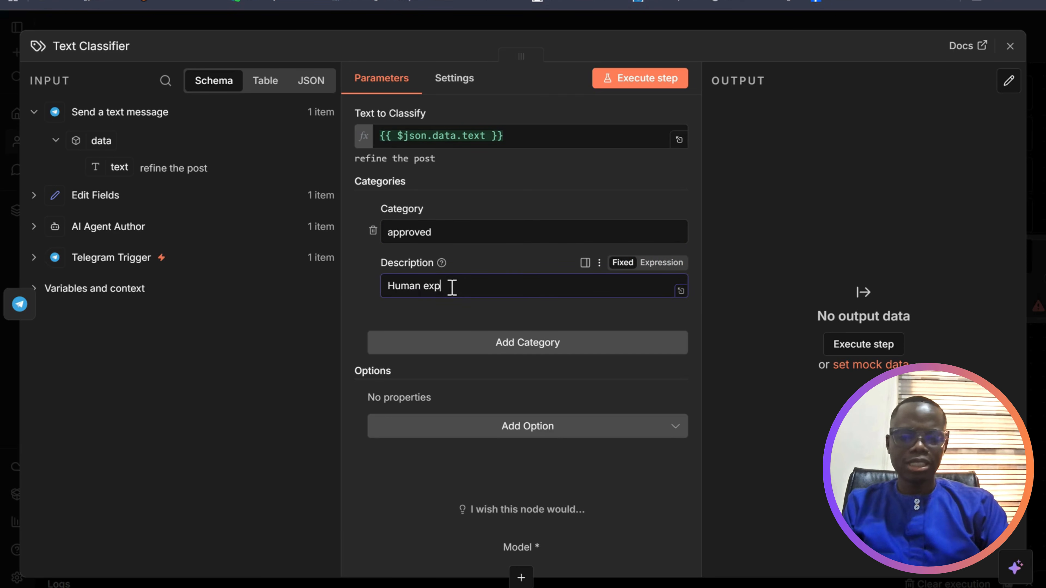
{"action": "type", "text": "lic"}
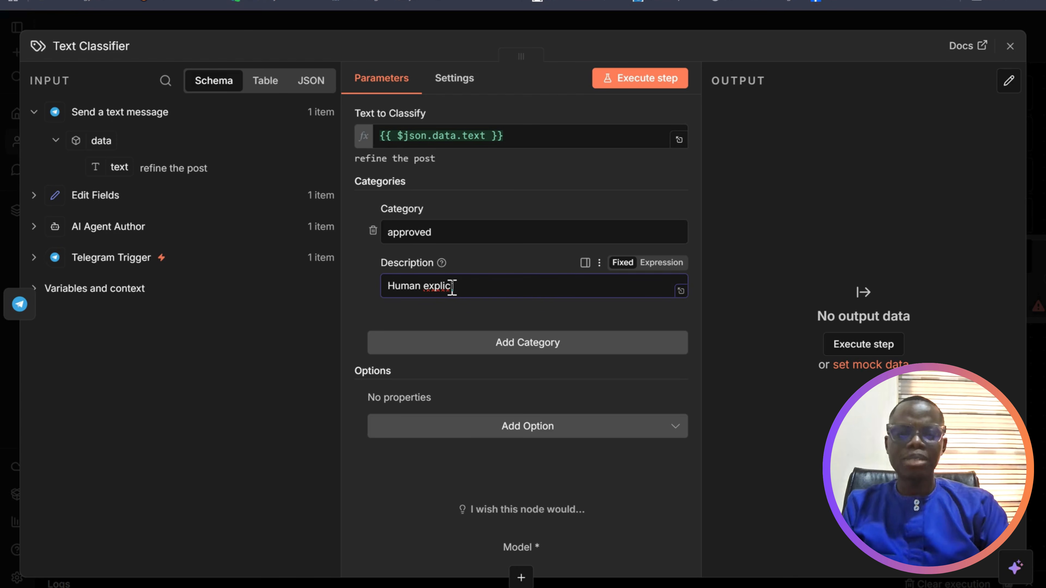
{"action": "type", "text": "i"}
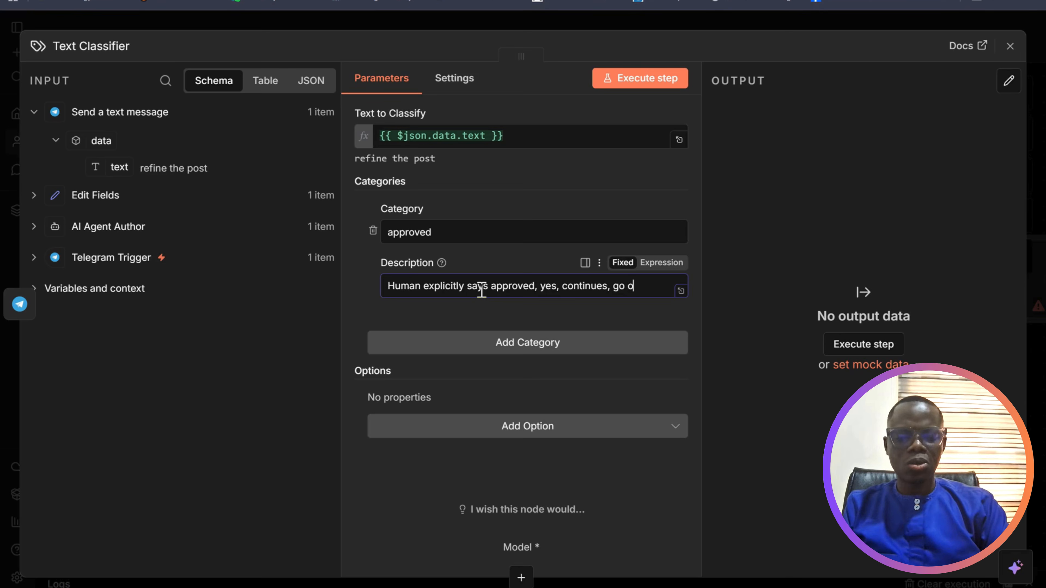
{"action": "type", "text": "or an"}
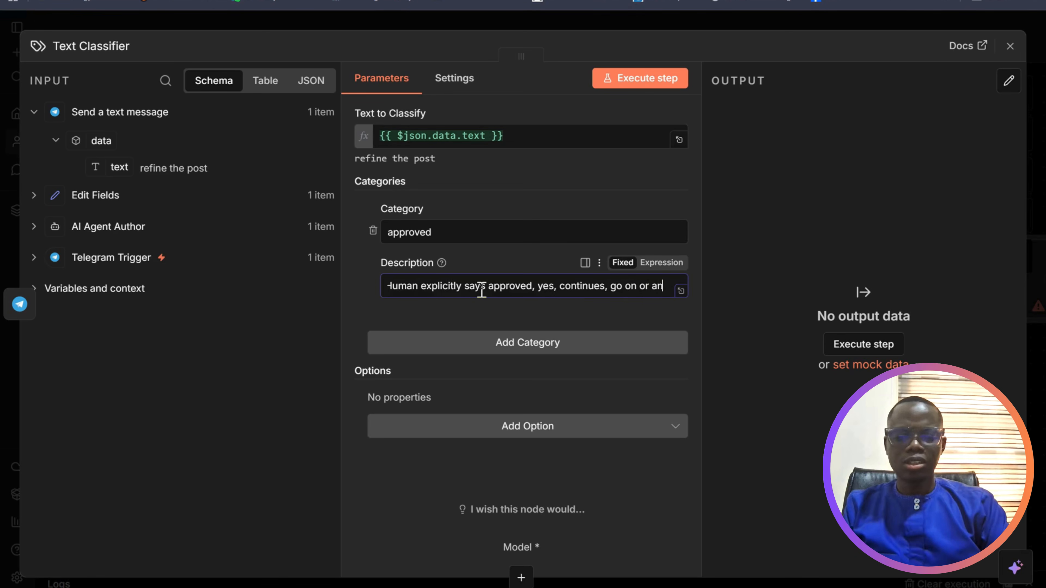
{"action": "type", "text": "y form of acceptance"}
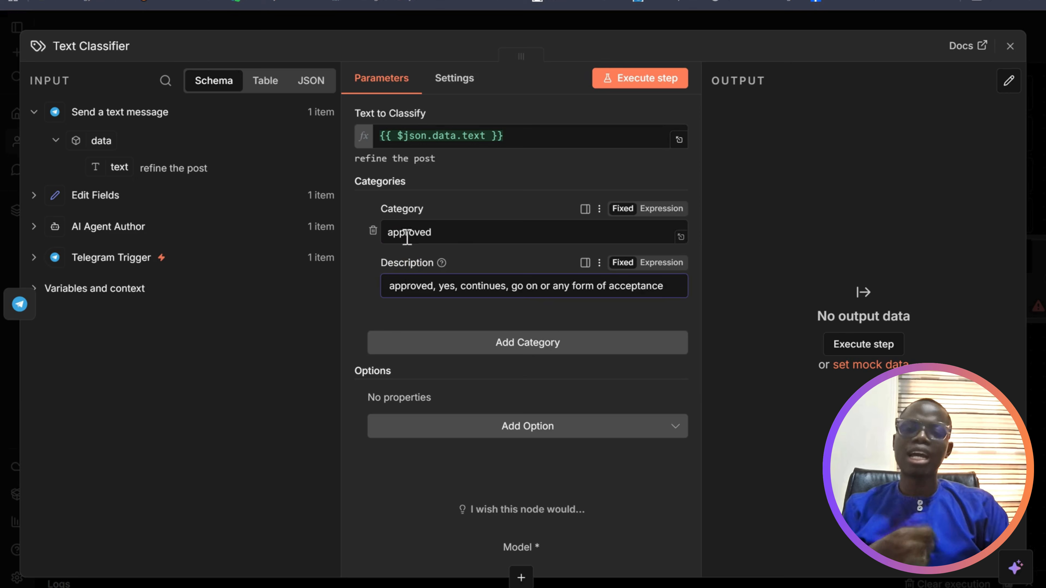
Add a "decline" category with the description "Humans says decline, no, refine, rewrite or anything that suggests a rejection" and close the node.
{"action": "left_click", "coordinate": [519, 345]}
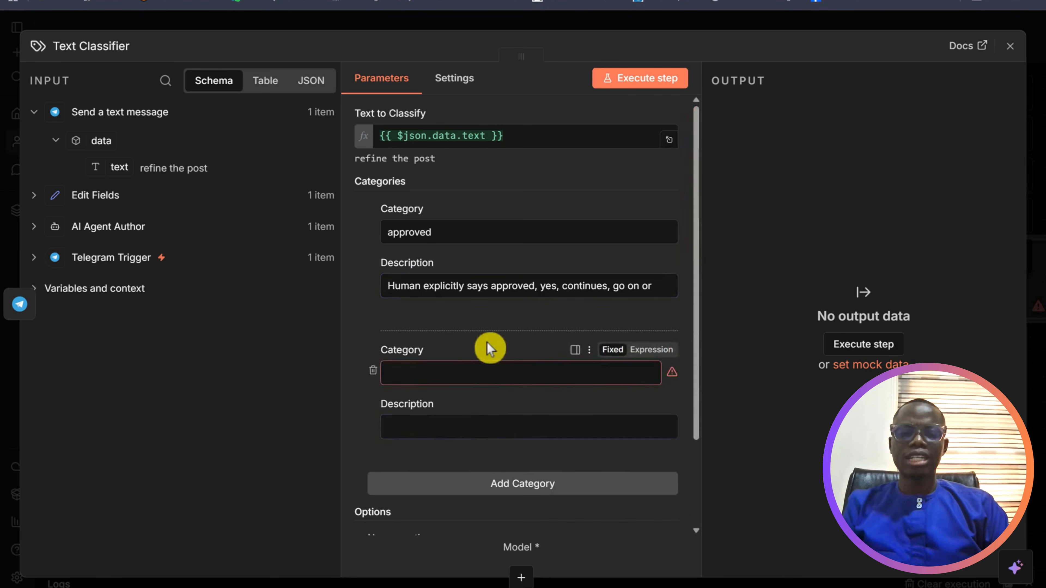
{"action": "left_click", "coordinate": [466, 369]}
{"action": "type", "text": "decline"}
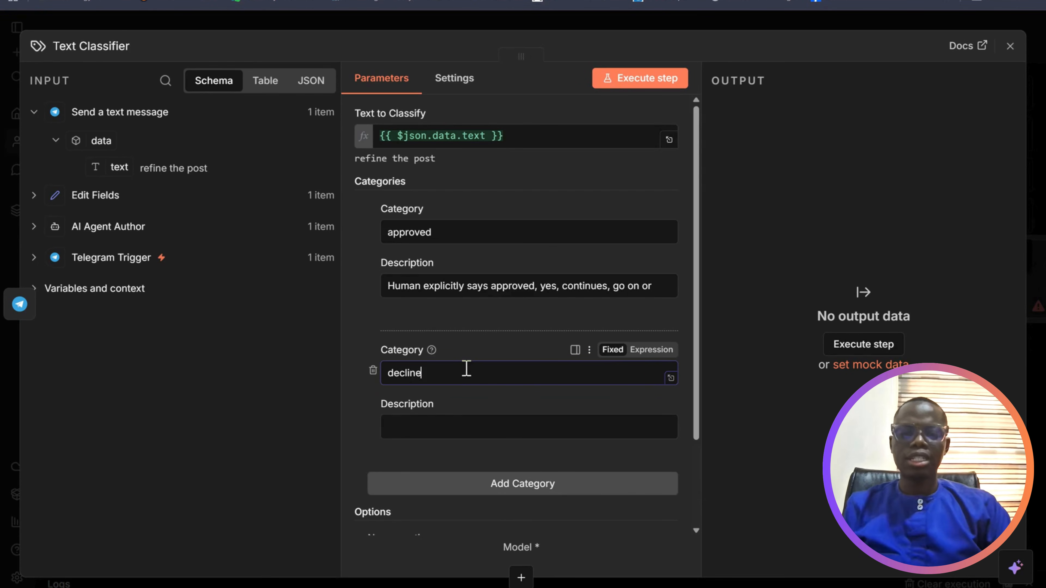
{"action": "left_click", "coordinate": [447, 429]}
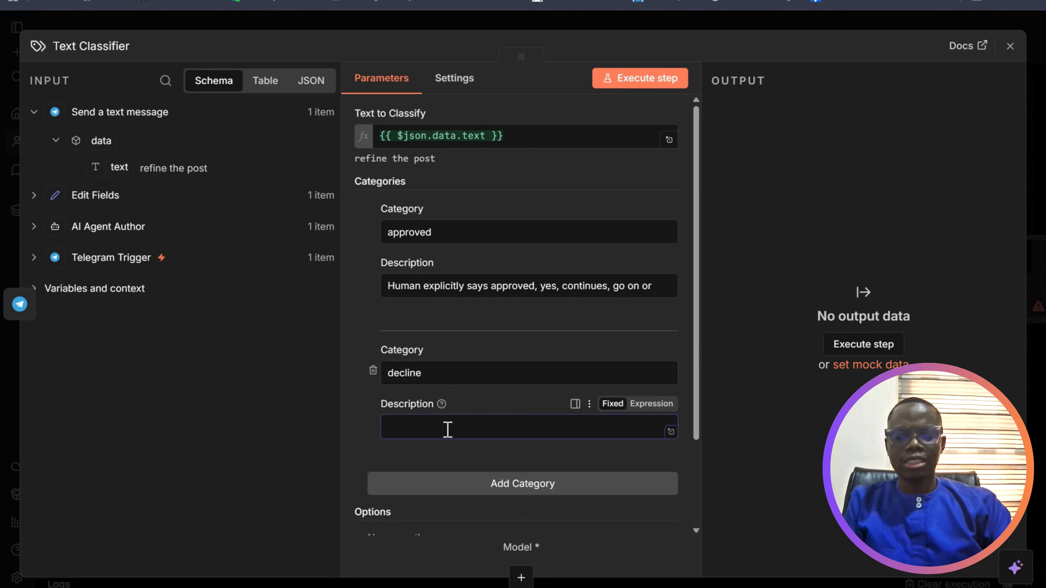
{"action": "type", "text": "Hu"}
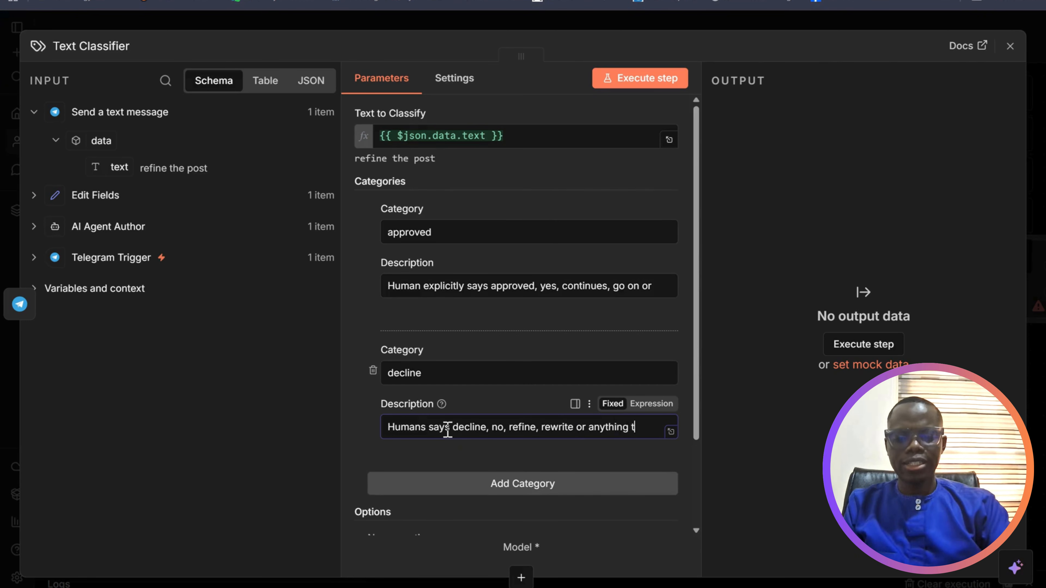
{"action": "type", "text": "suggest"}
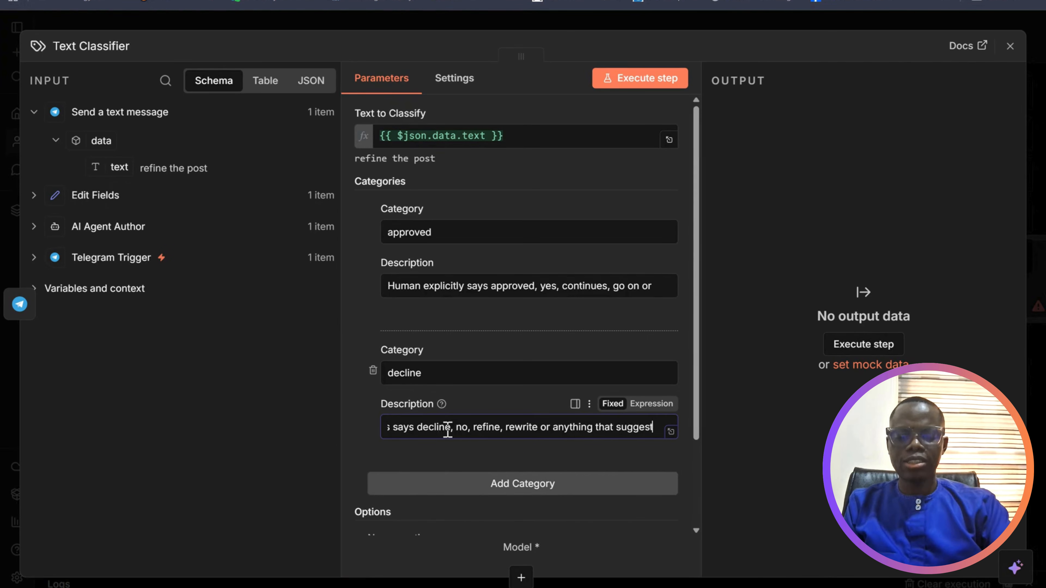
{"action": "type", "text": "s a"}
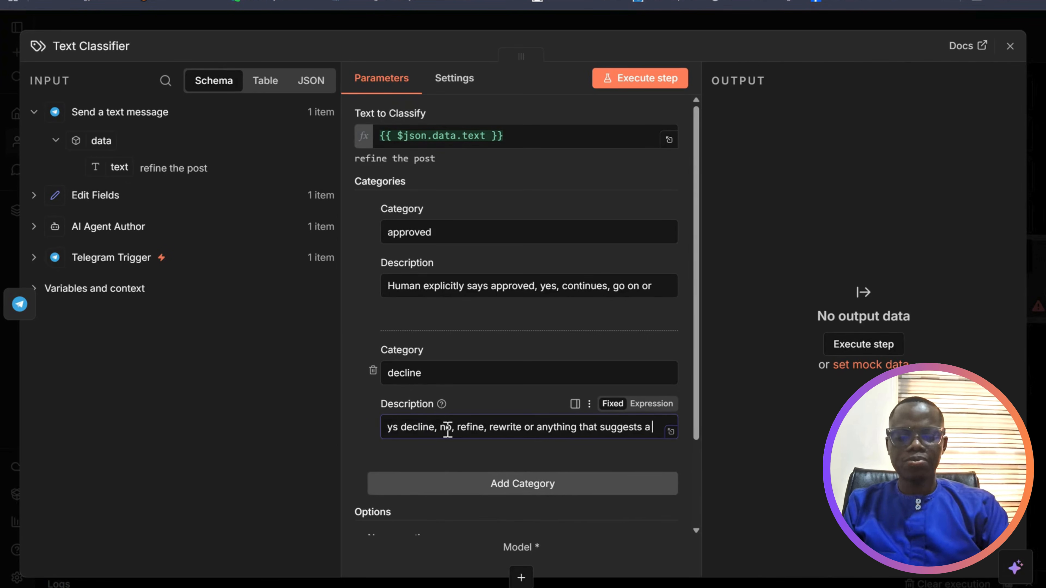
{"action": "type", "text": " rejection"}
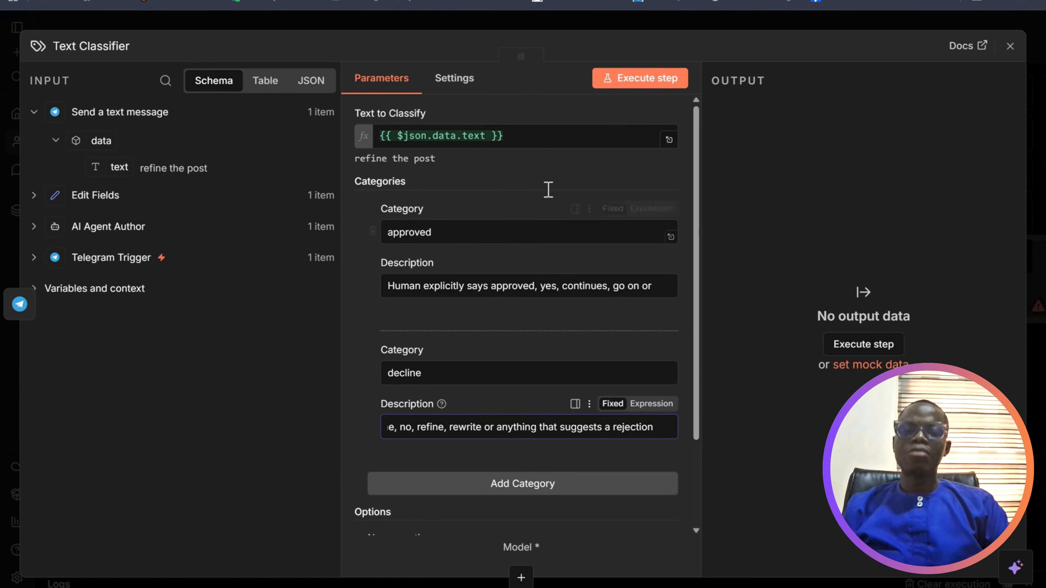
{"action": "left_click", "coordinate": [700, 383]}
{"action": "scroll", "coordinate": [699, 385], "scroll_direction": "down", "scroll_amount": 3}
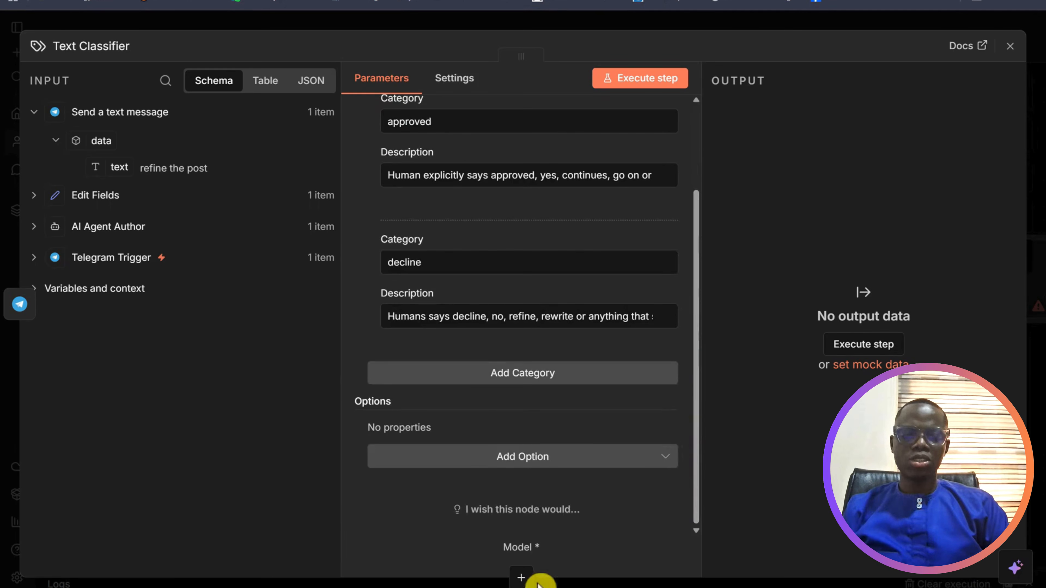
{"action": "left_click", "coordinate": [1010, 47]}
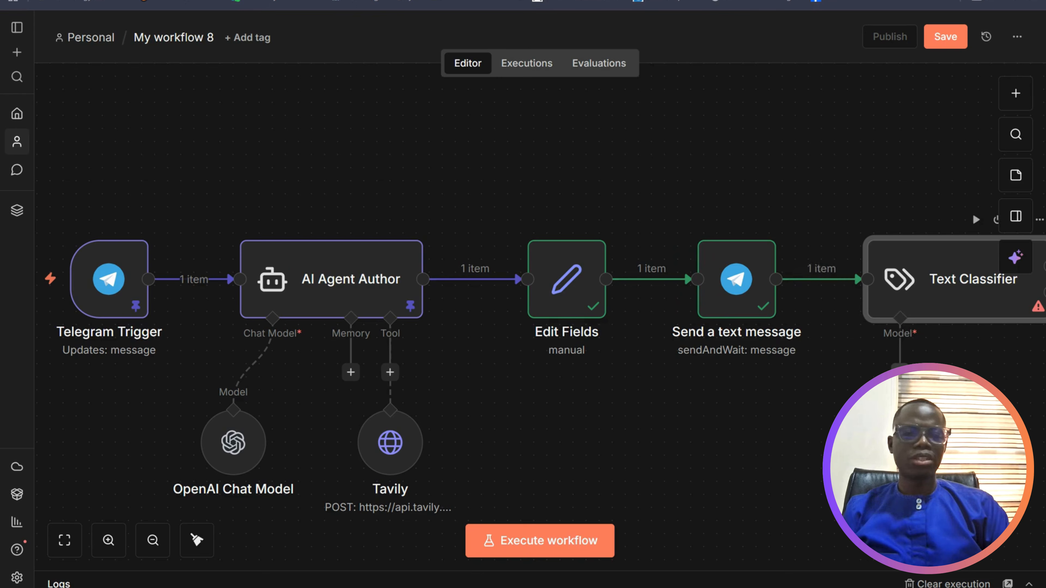
Attach an OpenAI Chat Model to the Text Classifier with Use Responses API turned off.
{"action": "left_click", "coordinate": [898, 359]}
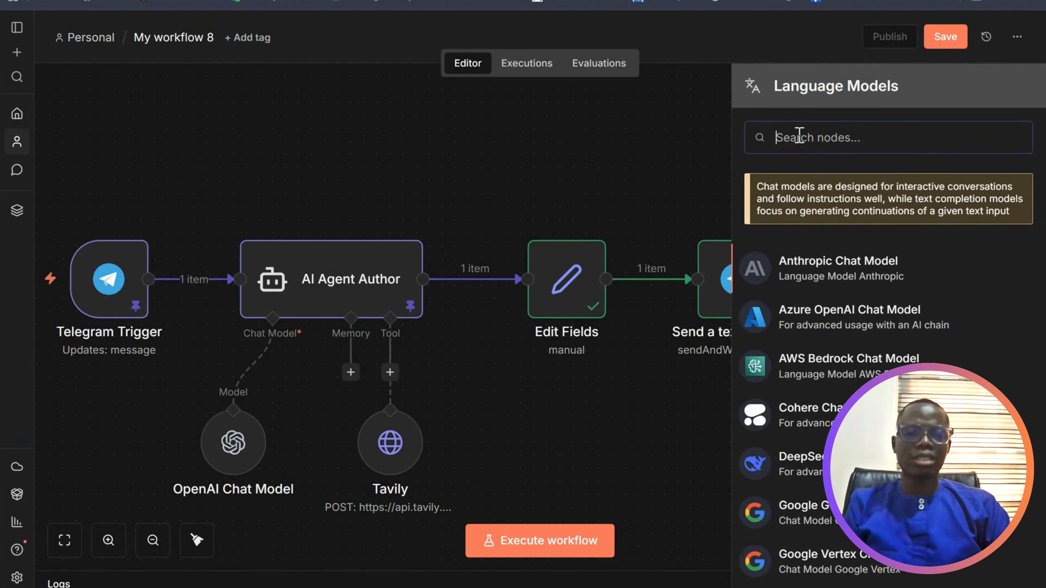
{"action": "type", "text": "opne"}
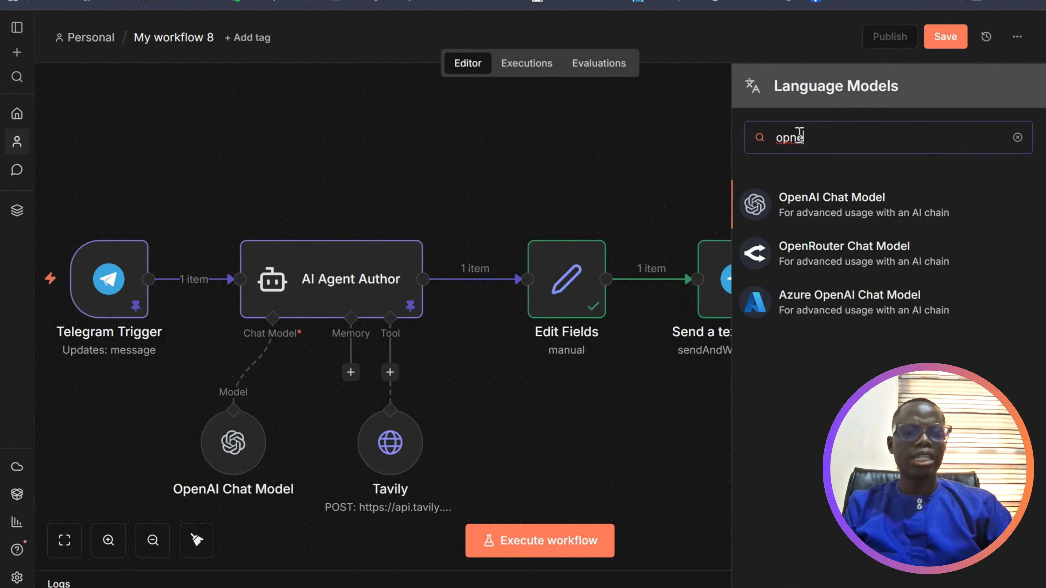
{"action": "key", "text": "BackSpace"}
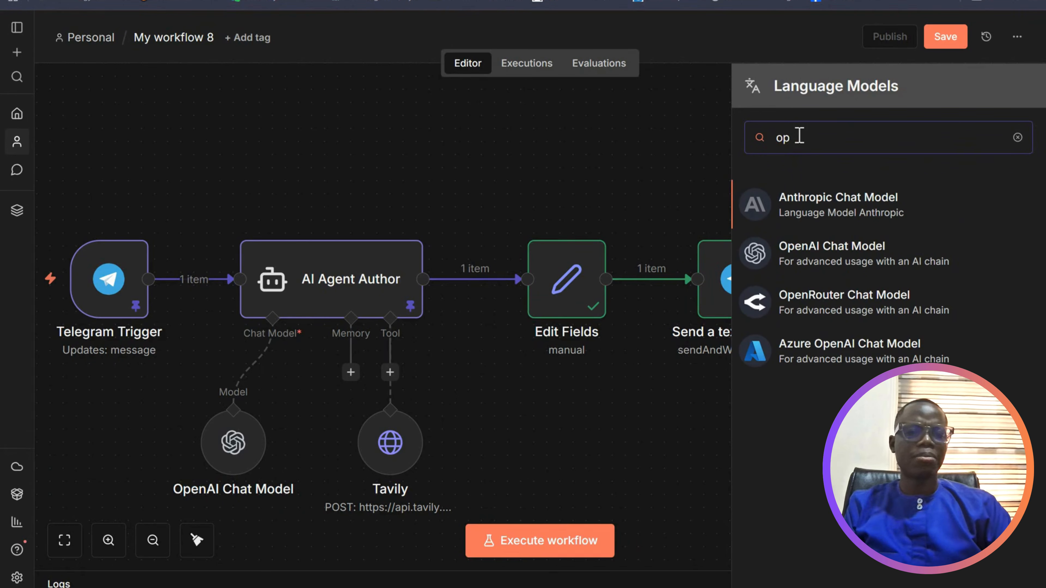
{"action": "left_click", "coordinate": [816, 254]}
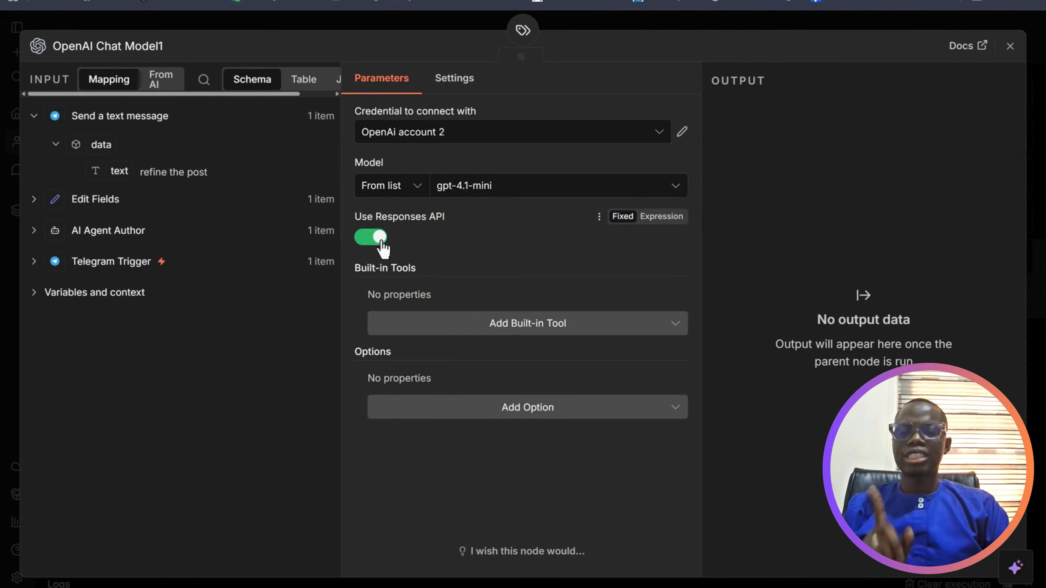
{"action": "left_click", "coordinate": [364, 239]}
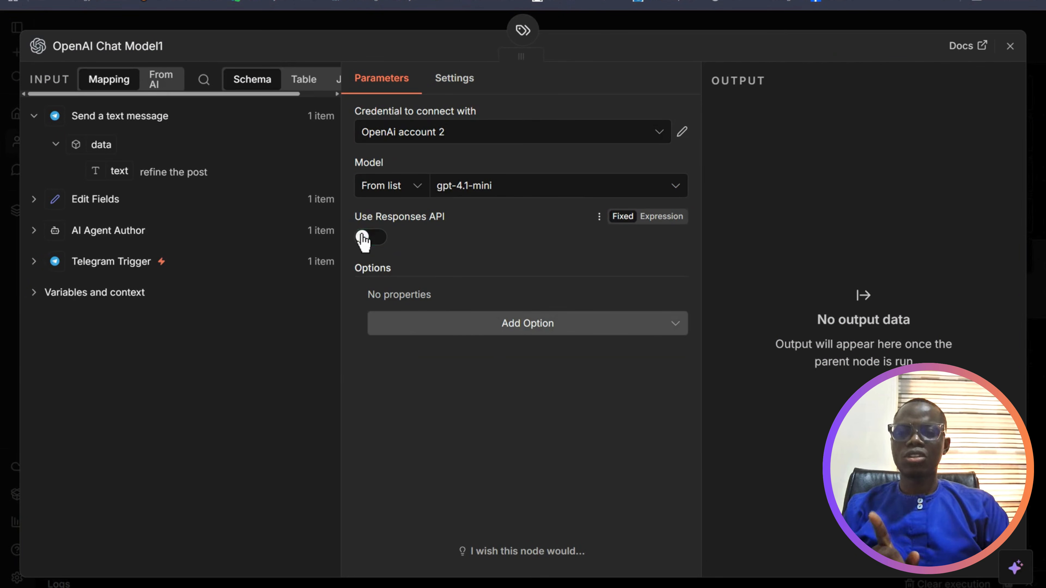
{"action": "left_click", "coordinate": [1010, 46]}
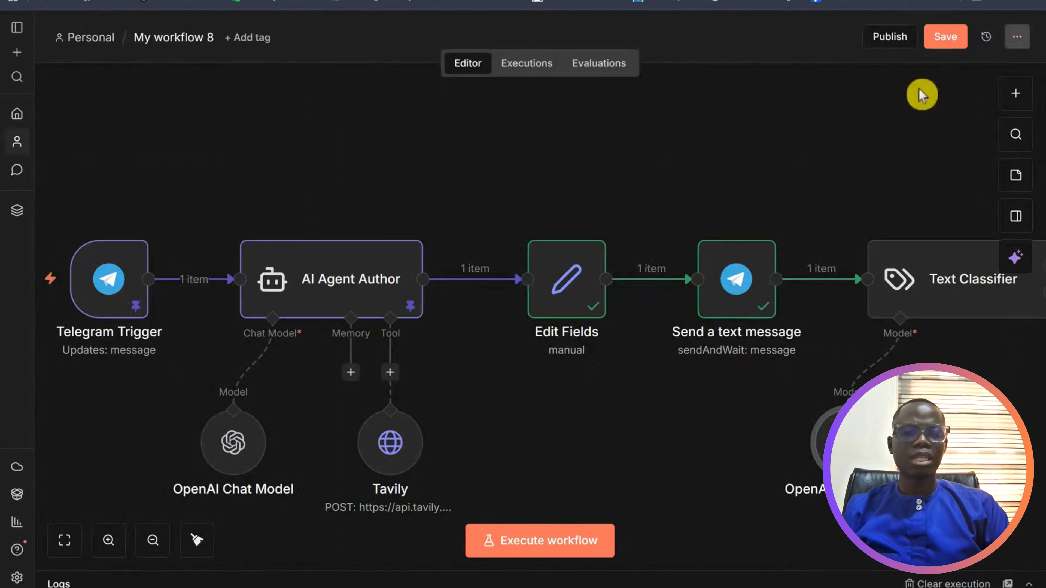
Turn off Use Responses API in the AI Agent Author's OpenAI Chat Model and close the node.
{"action": "double_click", "coordinate": [233, 444]}
{"action": "left_click", "coordinate": [374, 238]}
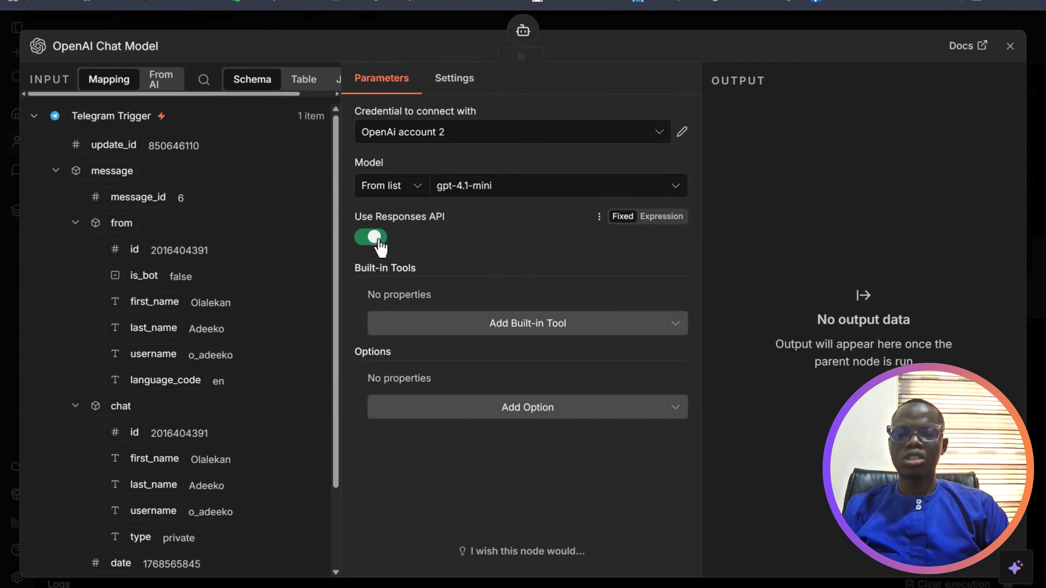
{"action": "left_click", "coordinate": [1009, 46]}
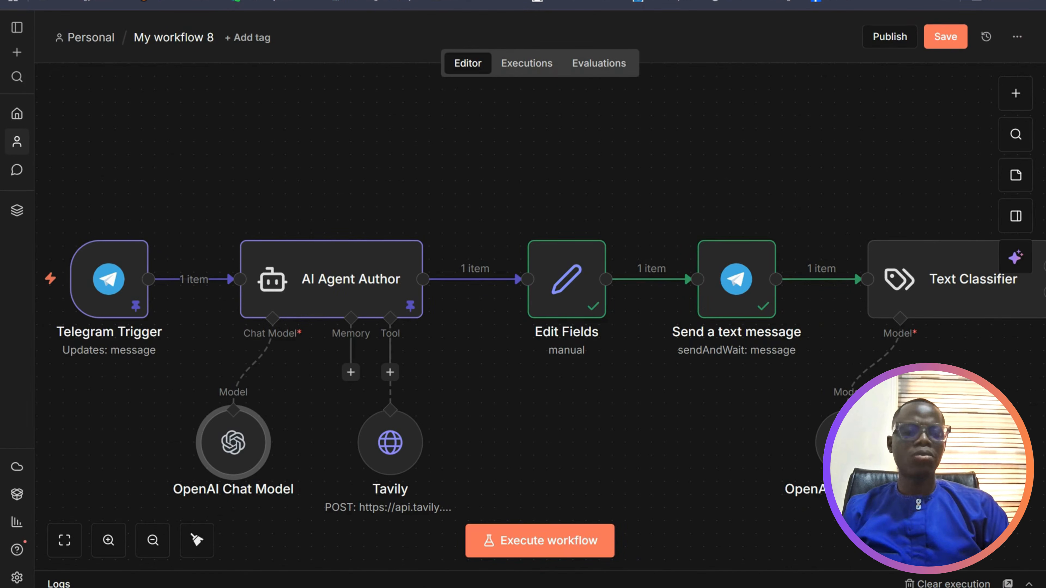
Add a Telegram "Send a text message" node to the Text Classifier's approved branch.
{"action": "left_click", "coordinate": [66, 543]}
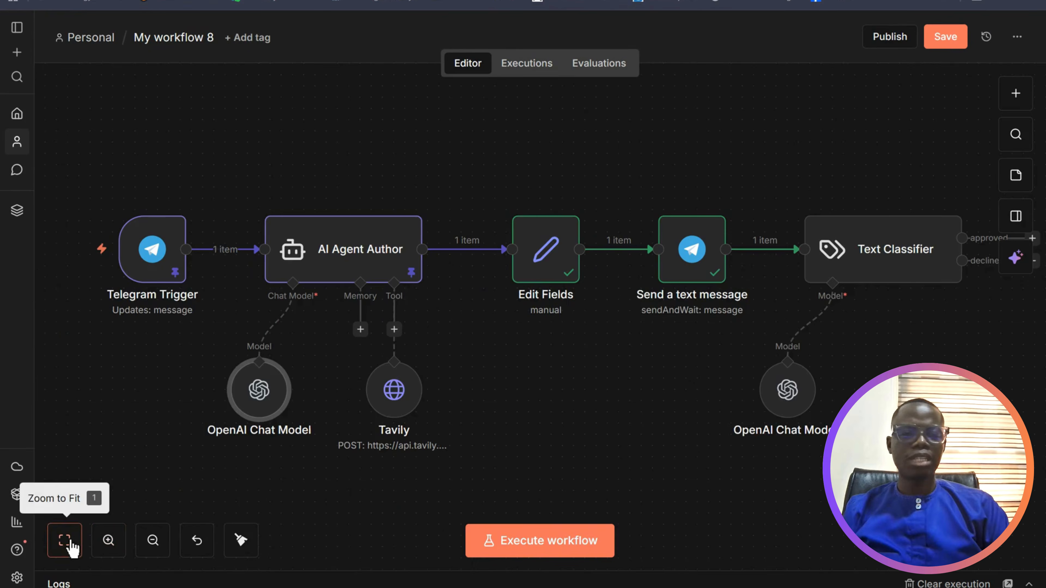
{"action": "left_click_drag", "start_coordinate": [71, 152], "coordinate": [1022, 501]}
{"action": "left_click_drag", "start_coordinate": [596, 390], "coordinate": [275, 381]}
{"action": "left_click", "coordinate": [607, 165]}
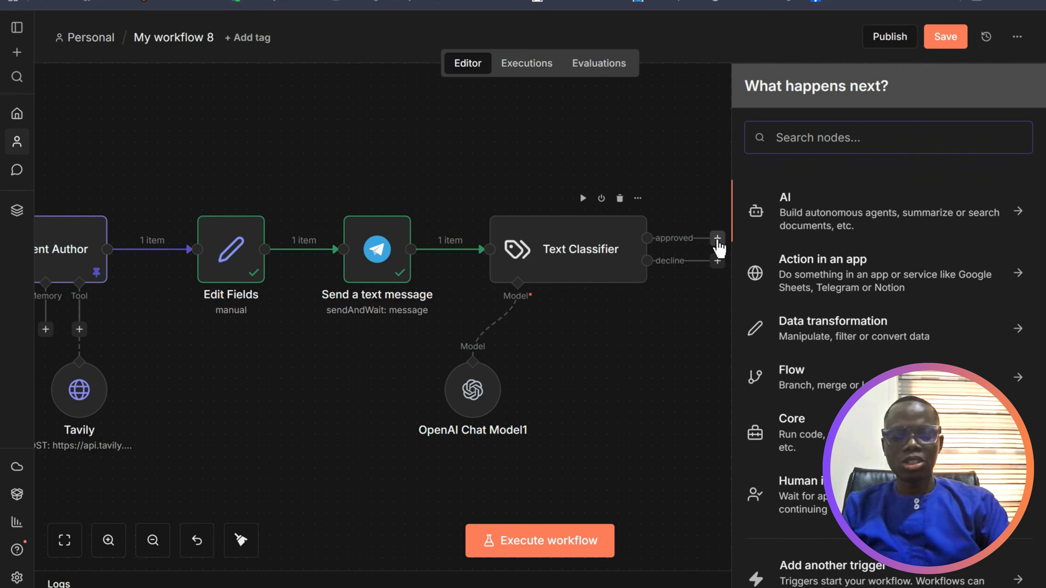
{"action": "type", "text": "tele"}
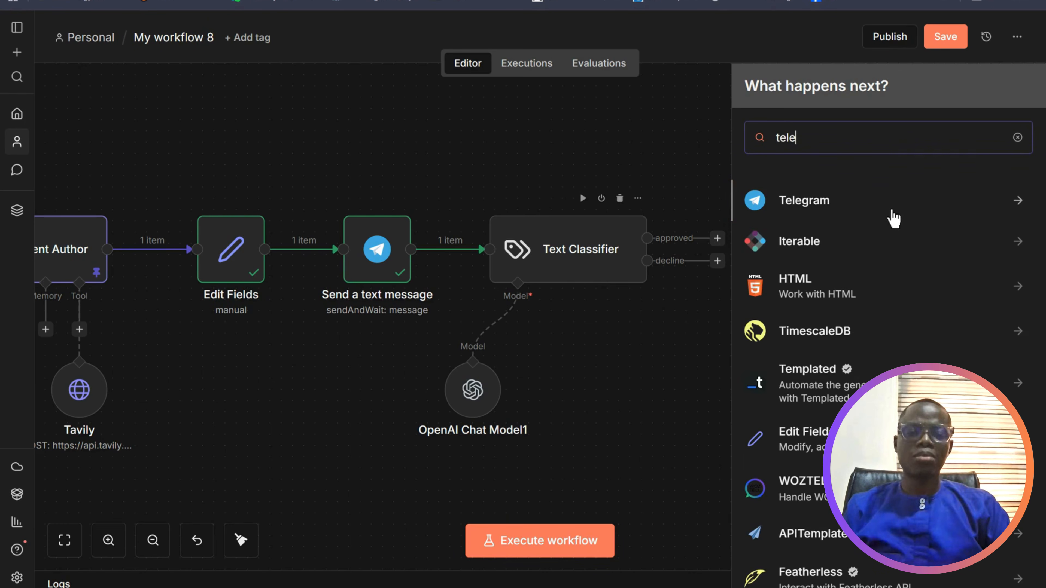
{"action": "left_click", "coordinate": [817, 208]}
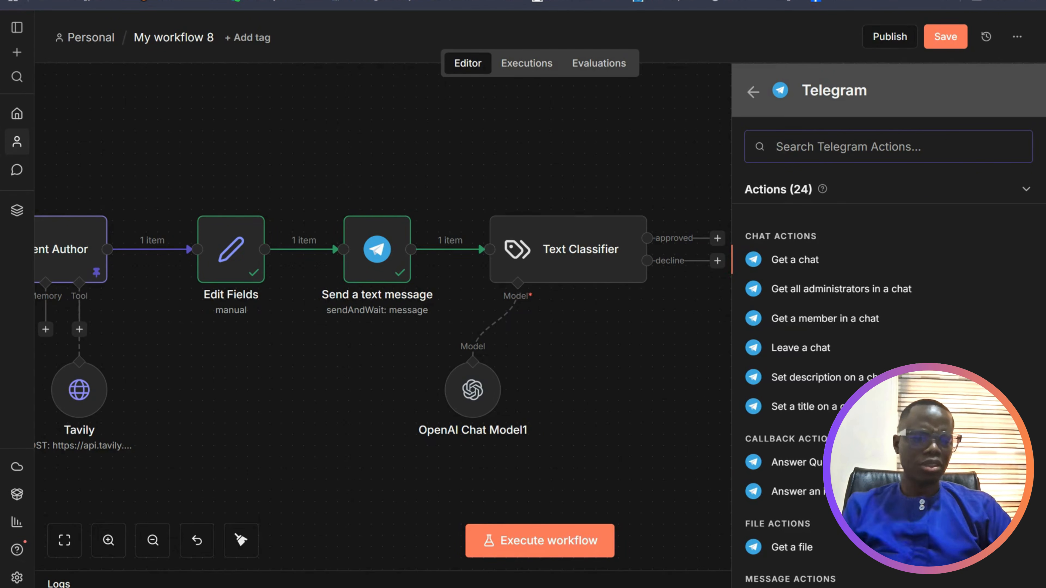
{"action": "scroll", "coordinate": [823, 370], "scroll_direction": "down", "scroll_amount": 6}
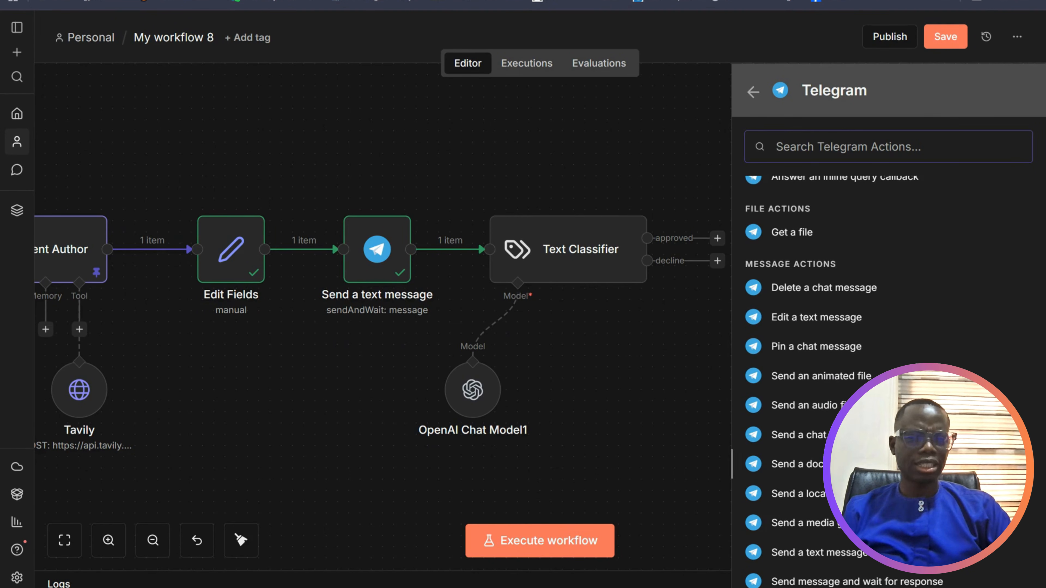
{"action": "left_click", "coordinate": [823, 557]}
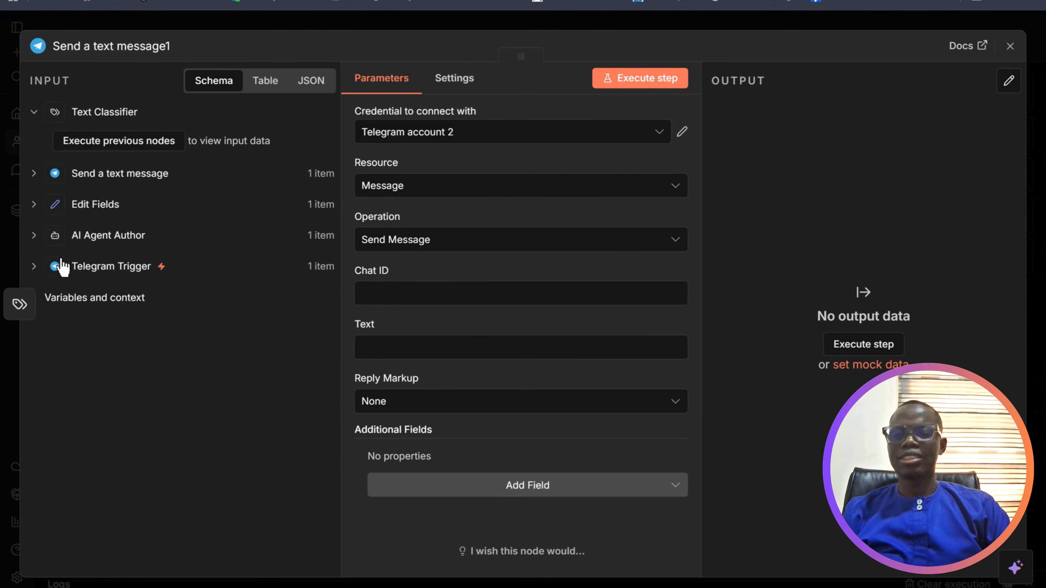
Set the new Telegram node's Chat ID to the chat id from the Telegram Trigger's message data.
{"action": "left_click", "coordinate": [33, 268]}
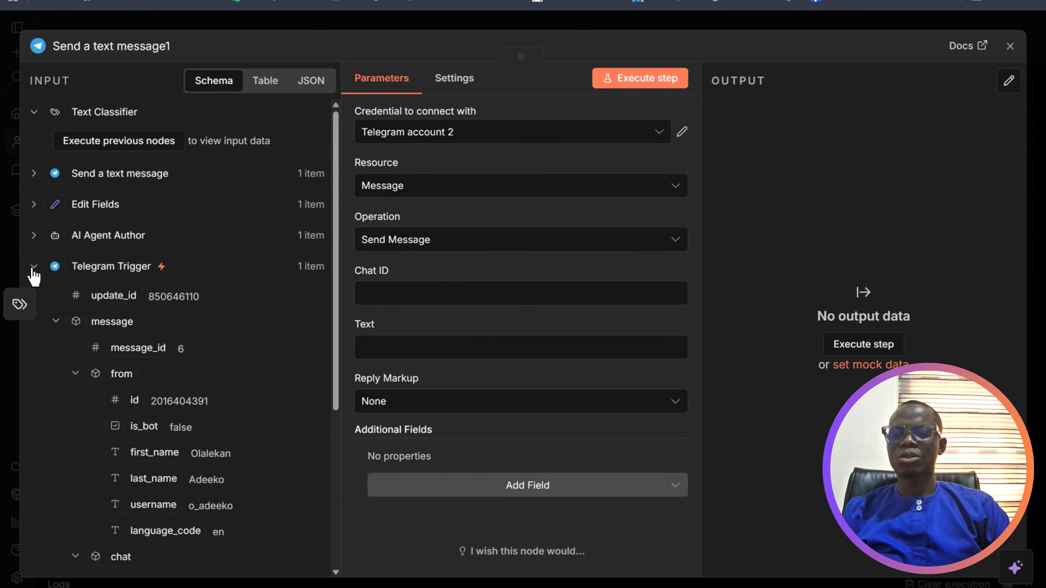
{"action": "left_click_drag", "start_coordinate": [338, 238], "coordinate": [334, 384]}
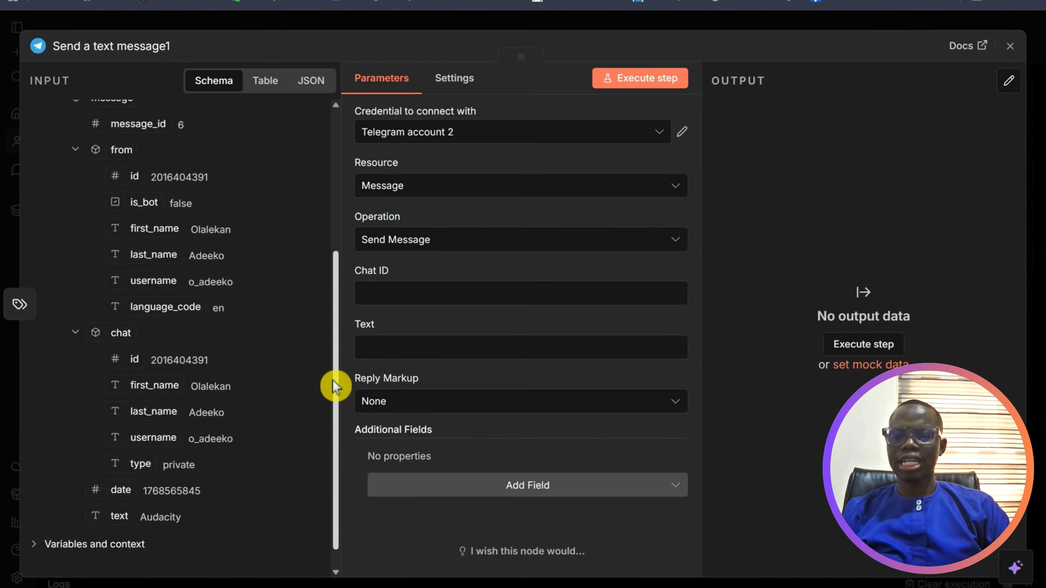
{"action": "left_click_drag", "start_coordinate": [133, 345], "coordinate": [400, 294]}
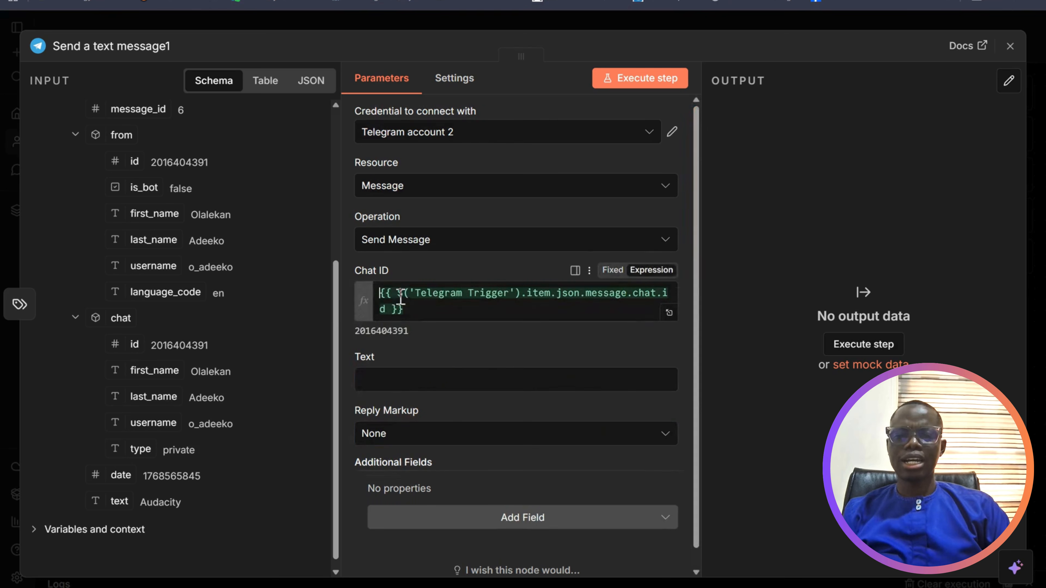
Map the message Text to the AI Agent Author's output, close the node and move it farther above the decline branch.
{"action": "left_click", "coordinate": [404, 380]}
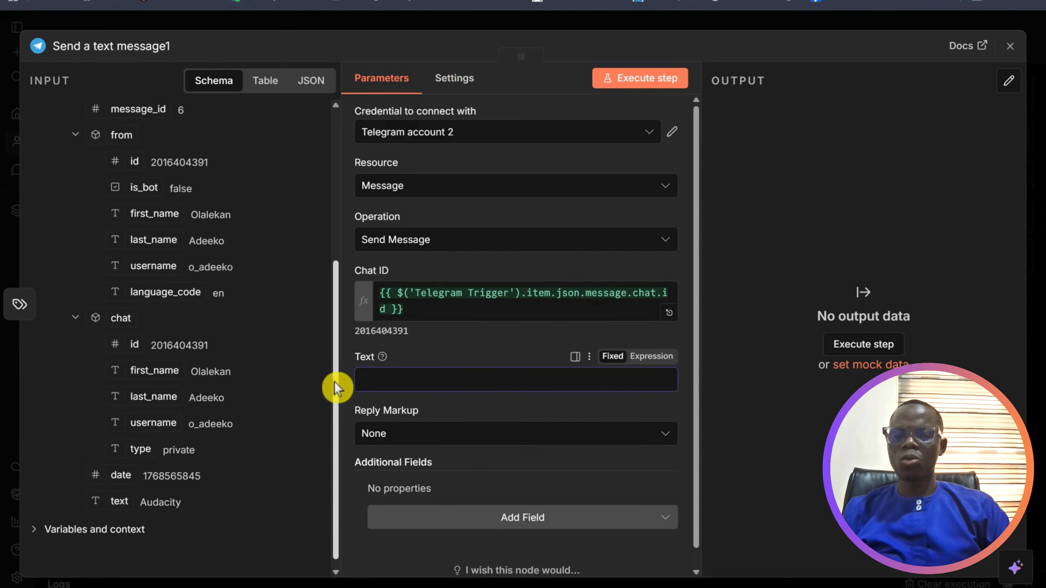
{"action": "left_click_drag", "start_coordinate": [334, 385], "coordinate": [343, 210]}
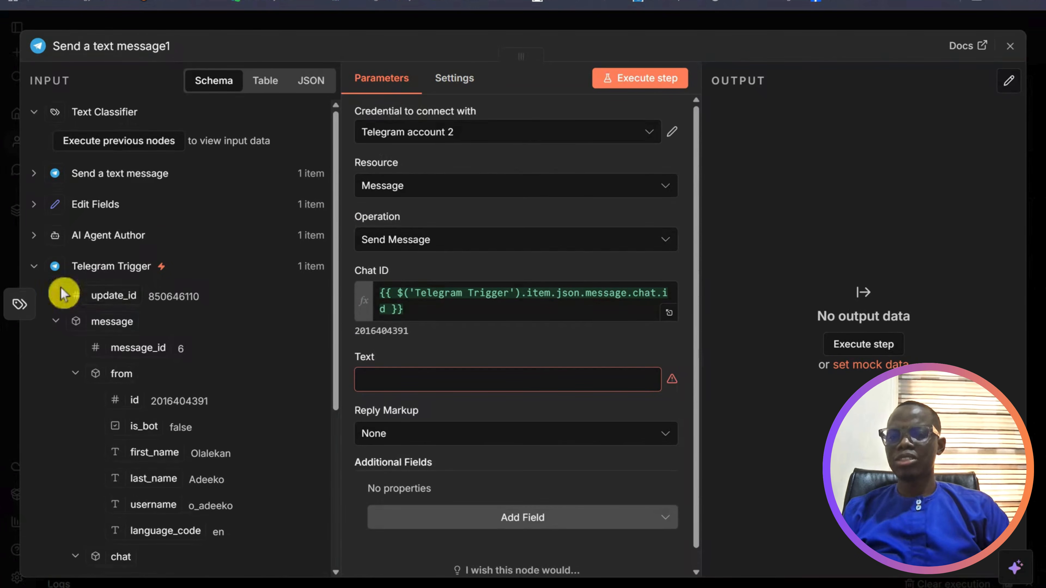
{"action": "left_click", "coordinate": [33, 236]}
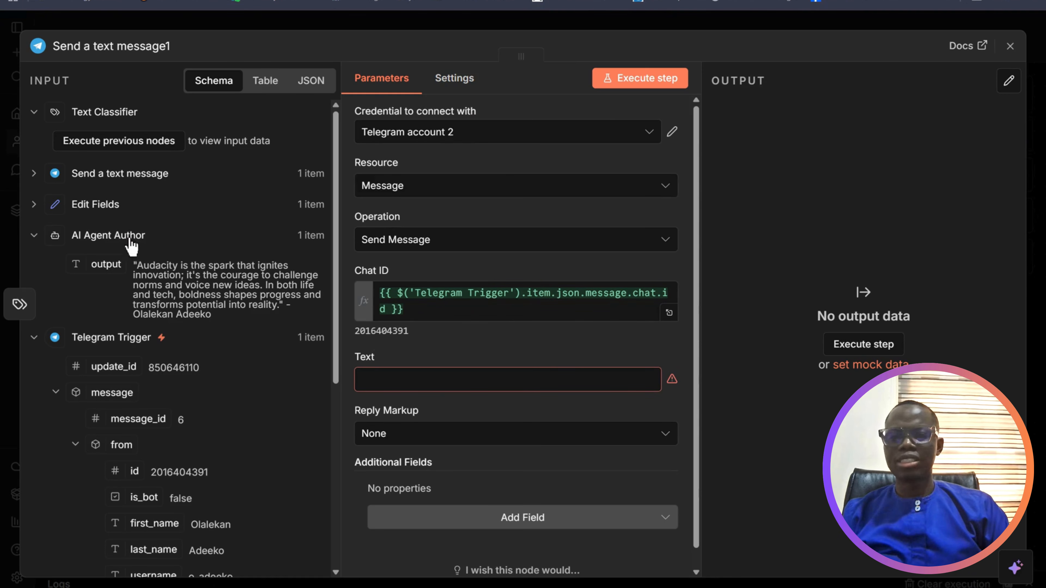
{"action": "left_click_drag", "start_coordinate": [105, 262], "coordinate": [418, 397]}
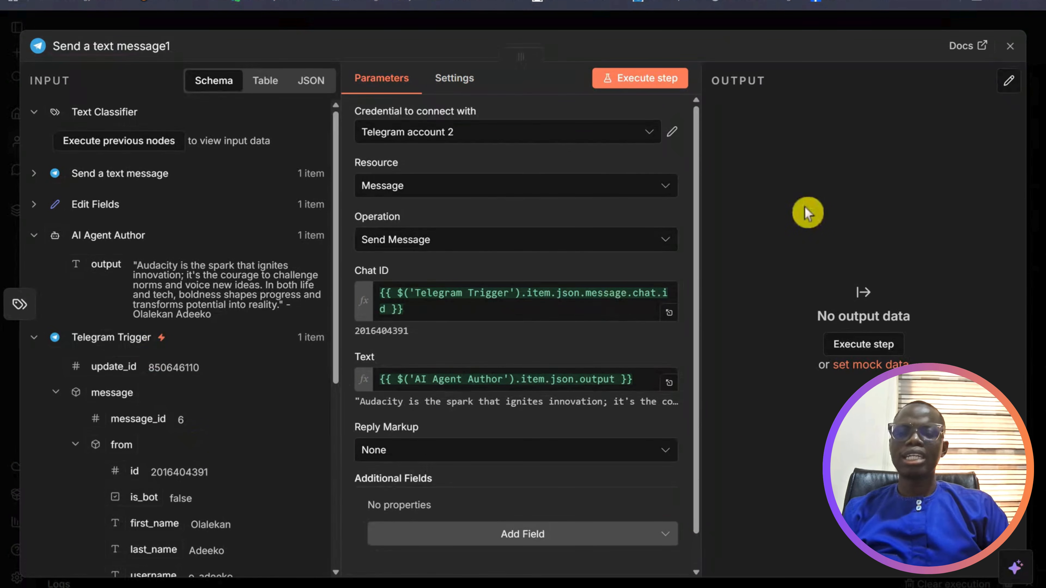
{"action": "left_click", "coordinate": [1010, 48]}
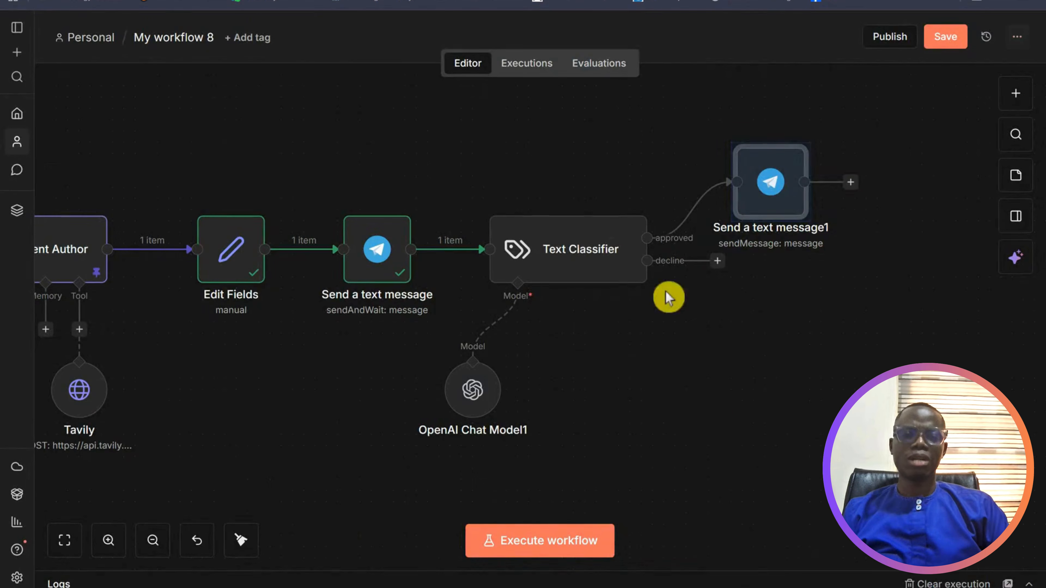
{"action": "left_click_drag", "start_coordinate": [777, 177], "coordinate": [786, 142]}
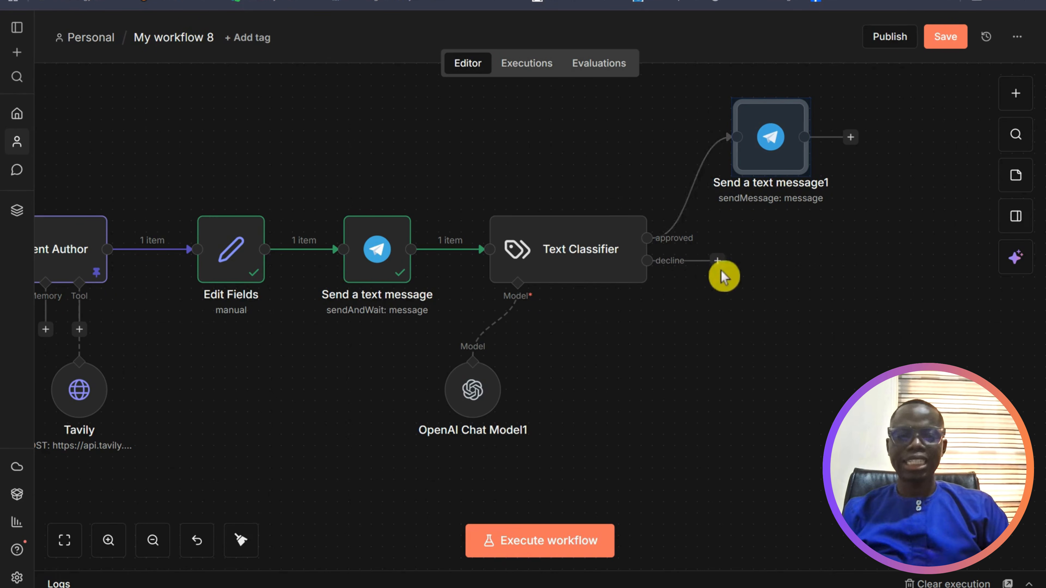
Add an AI Agent node to the Text Classifier's decline branch and rename it "Editor AI Agent".
{"action": "left_click", "coordinate": [718, 262]}
{"action": "left_click", "coordinate": [827, 151]}
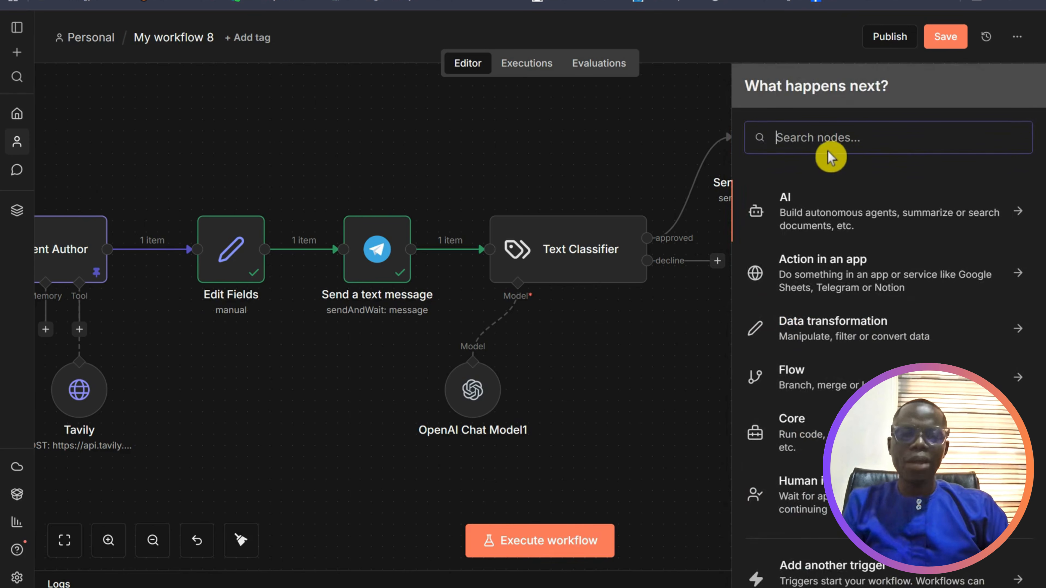
{"action": "type", "text": "a"}
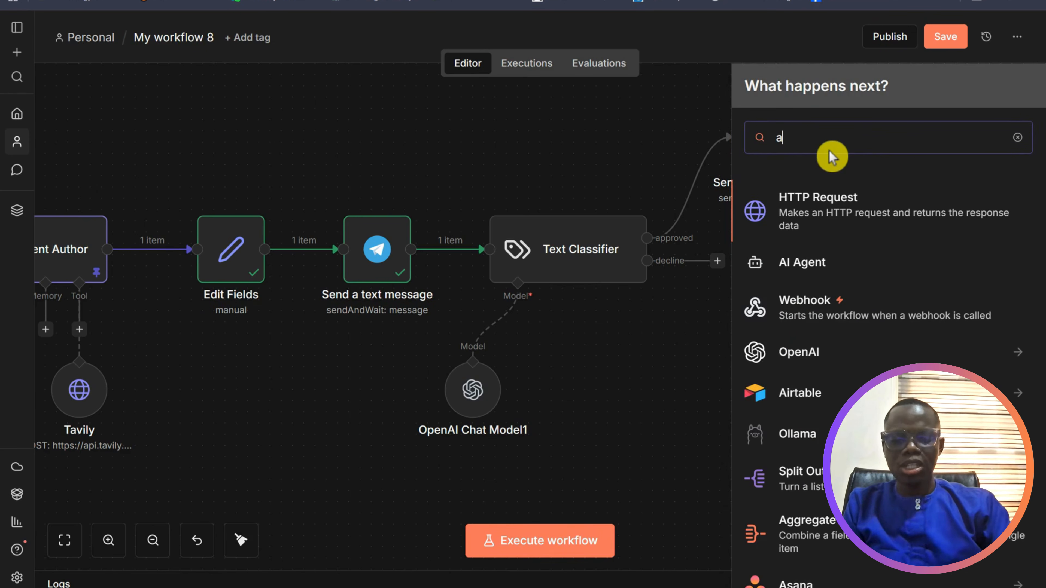
{"action": "type", "text": "gent"}
{"action": "left_click", "coordinate": [818, 204]}
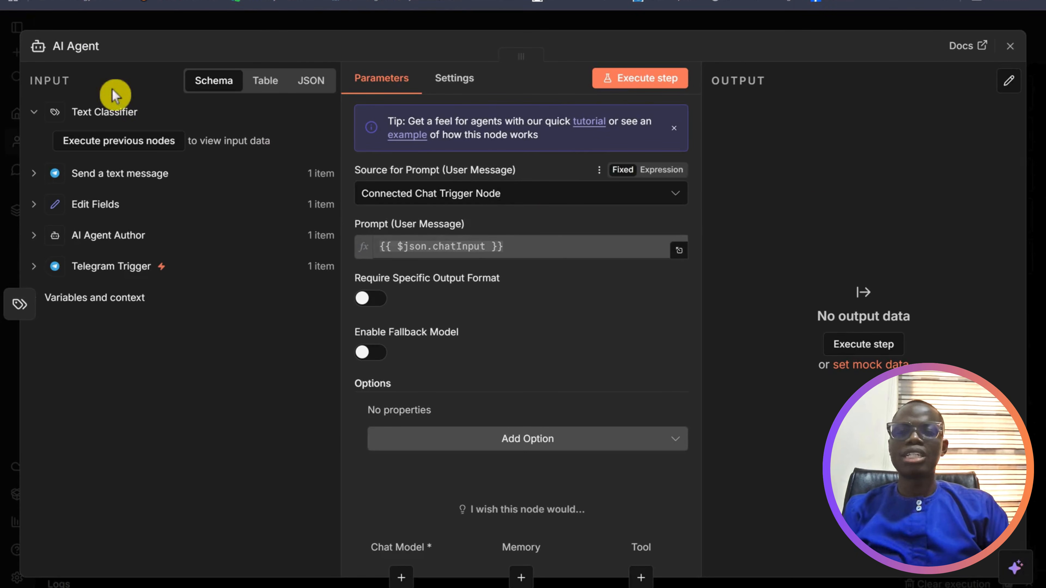
{"action": "left_click", "coordinate": [90, 46]}
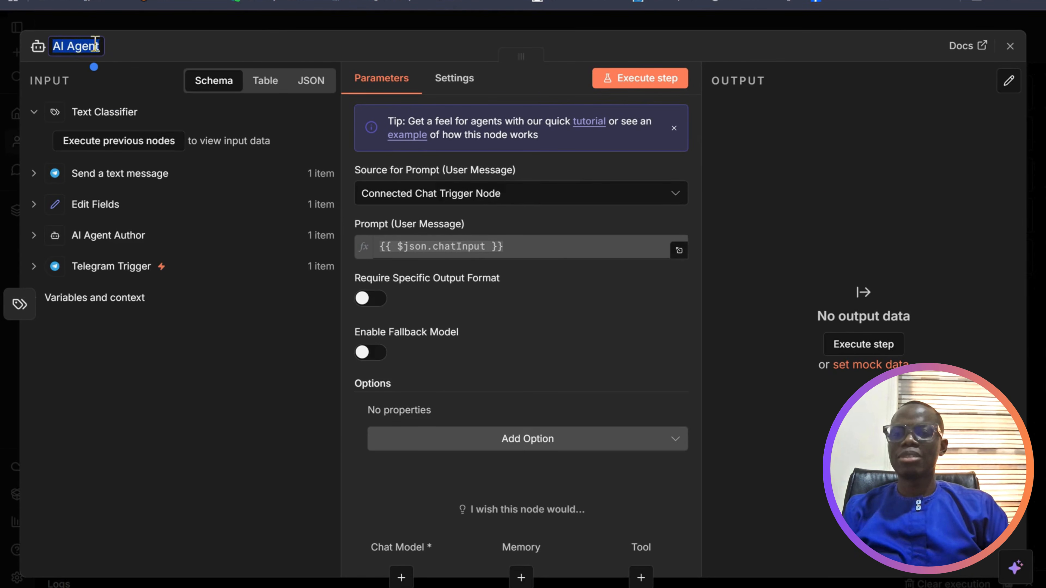
{"action": "left_click", "coordinate": [100, 44]}
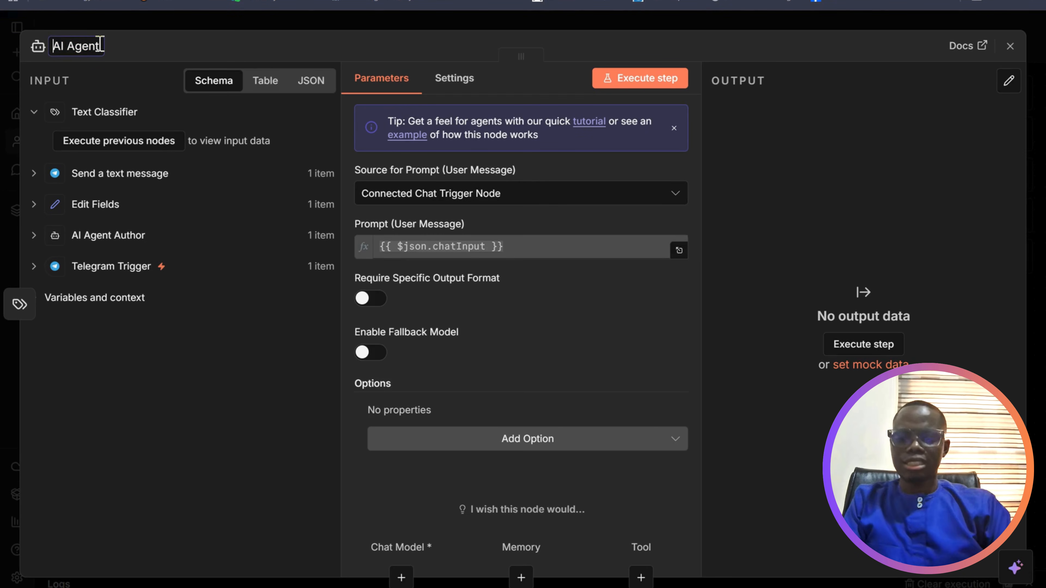
{"action": "type", "text": "Editor"}
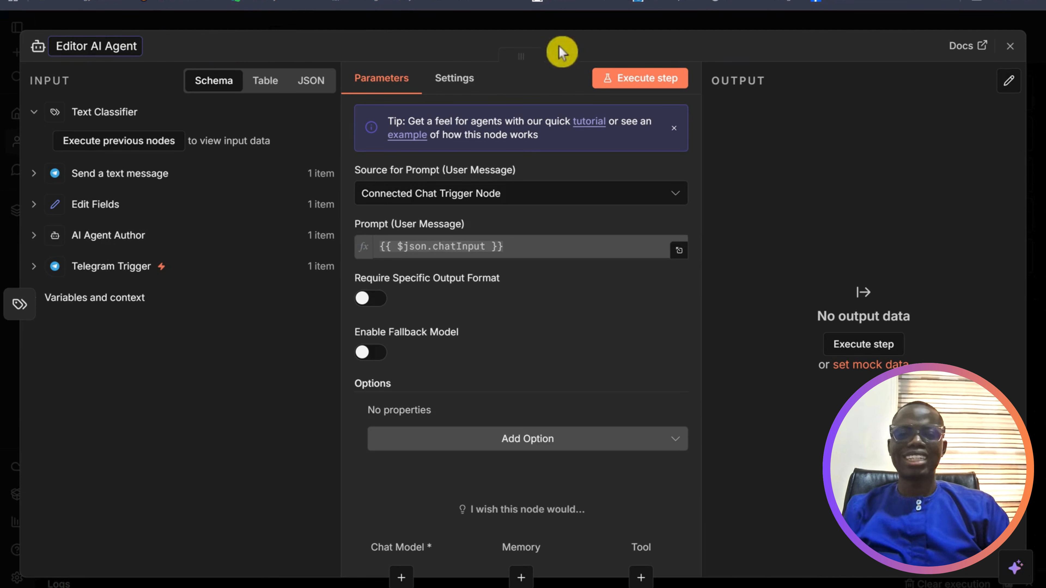
Set the prompt source to Define below and enter an expression with "Human feedback:" followed by the "Send a text message" node's data.text value.
{"action": "left_click", "coordinate": [478, 193]}
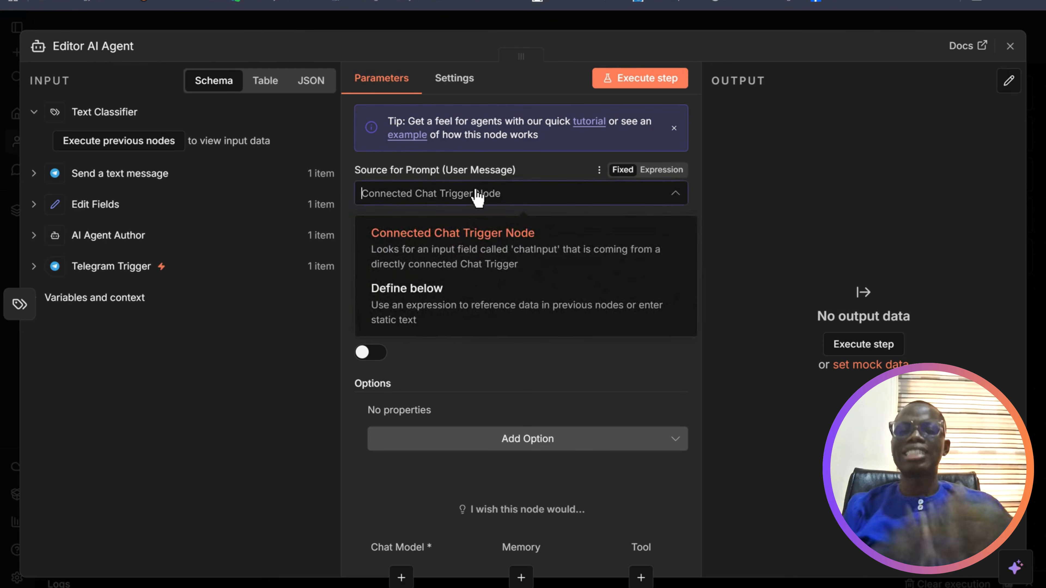
{"action": "left_click", "coordinate": [443, 307]}
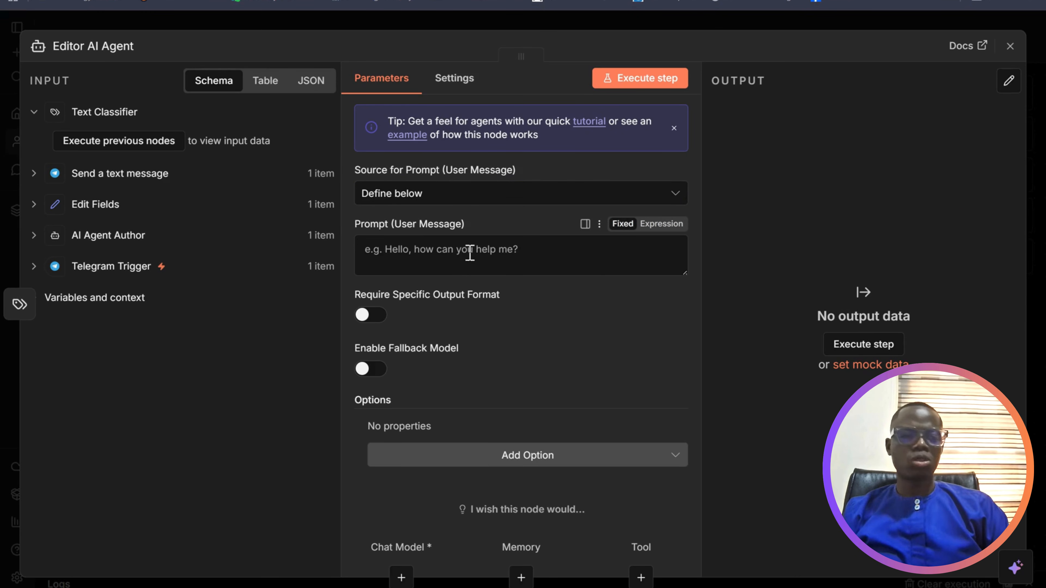
{"action": "left_click", "coordinate": [385, 258]}
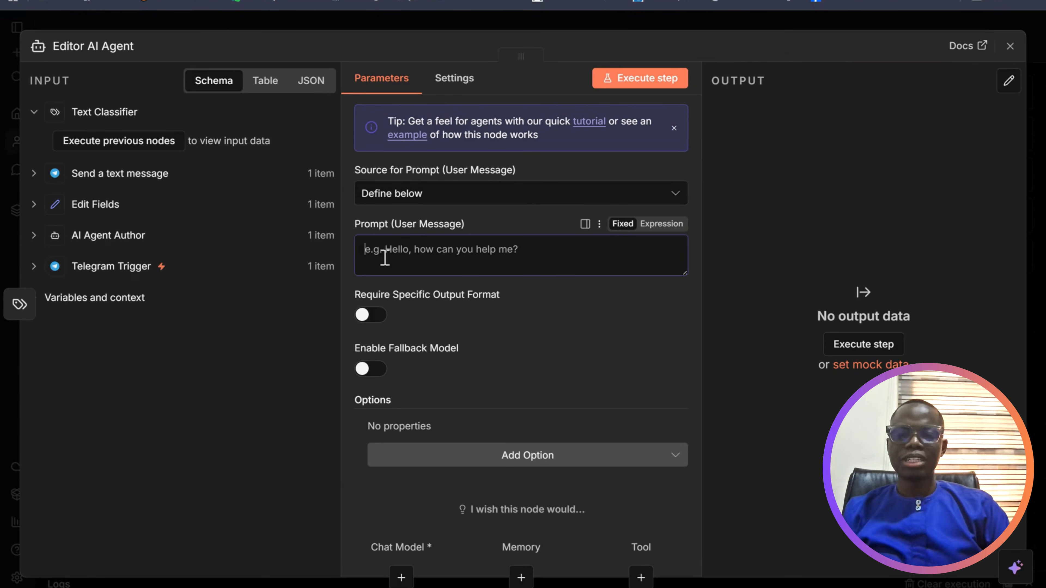
{"action": "type", "text": "Human feedback:"}
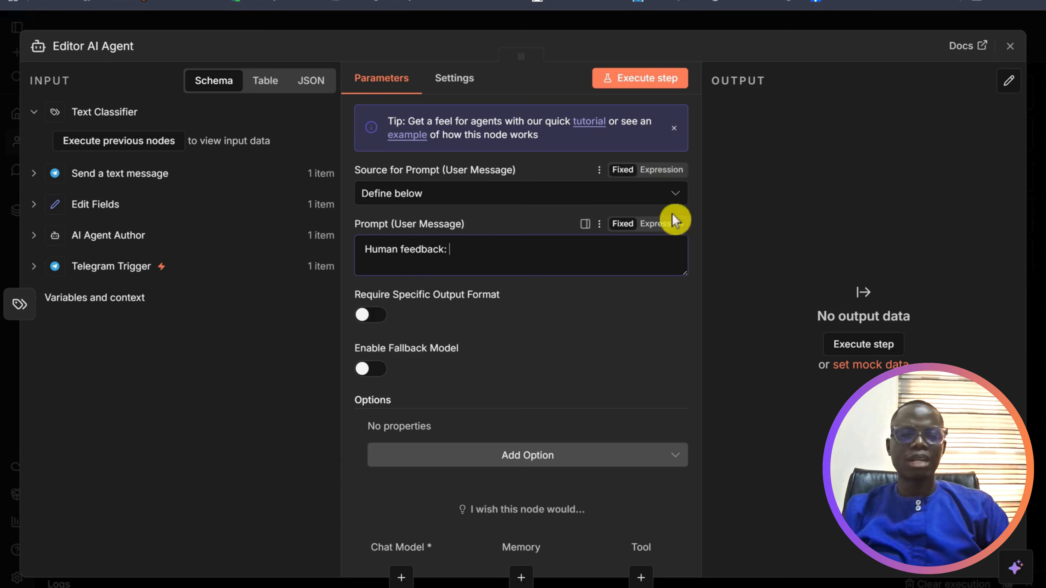
{"action": "left_click", "coordinate": [661, 225]}
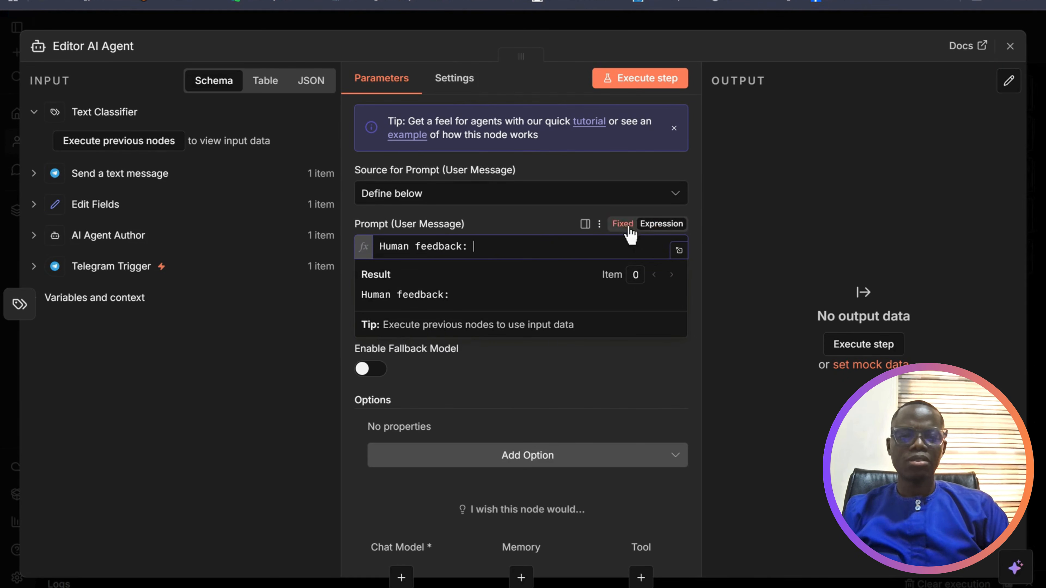
{"action": "left_click", "coordinate": [679, 249]}
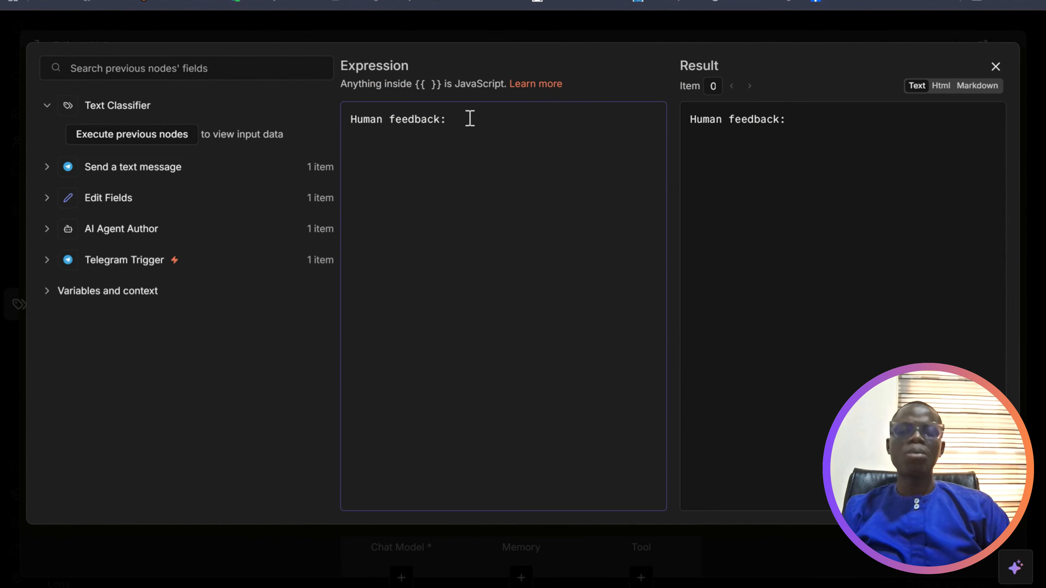
{"action": "left_click", "coordinate": [46, 170]}
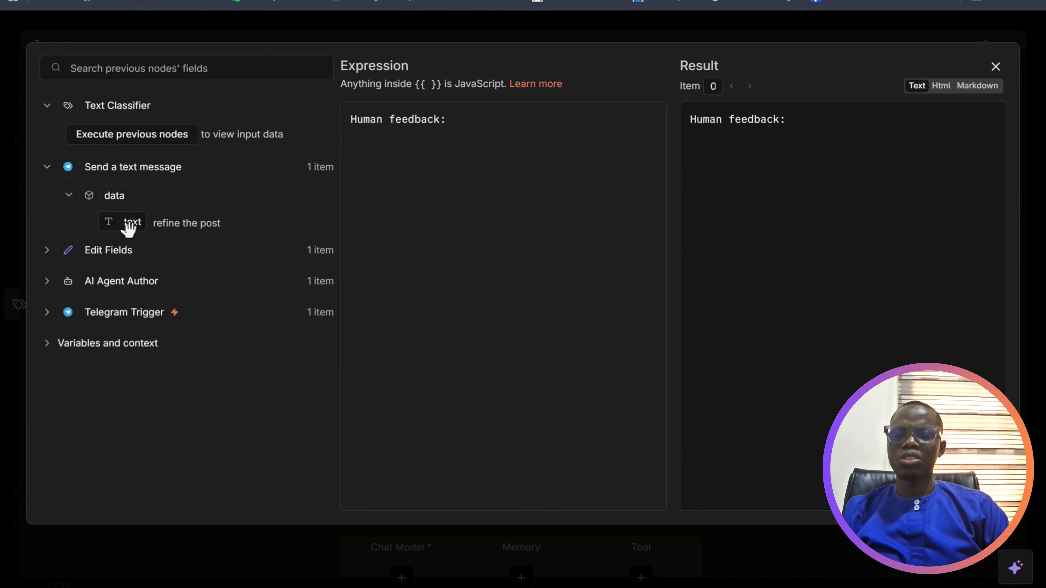
{"action": "left_click_drag", "start_coordinate": [128, 228], "coordinate": [498, 120]}
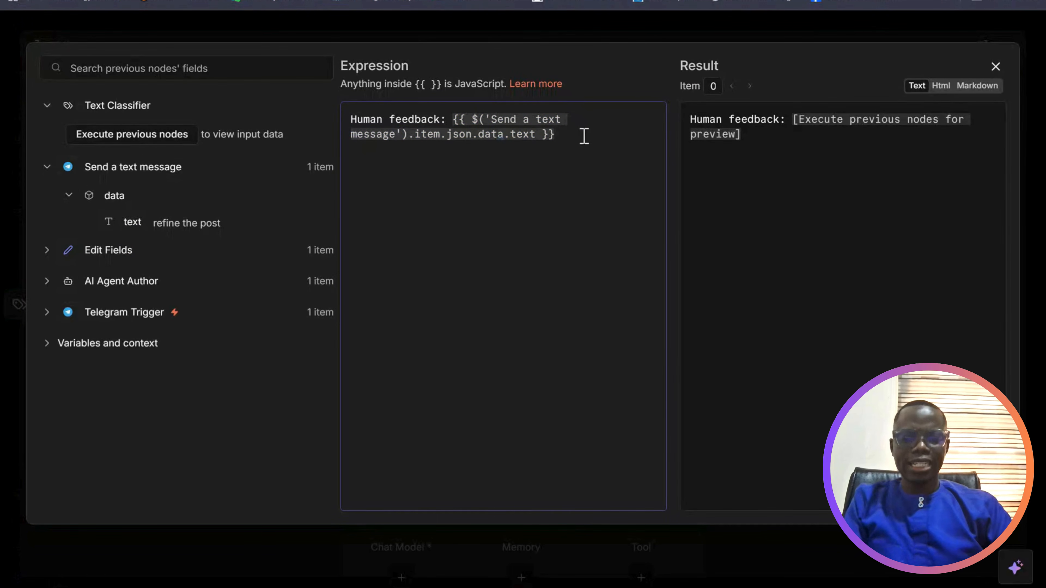
Add a separate paragraph to the prompt reading "Here is the post to review:" followed by the AI Agent Author's output.
{"action": "key", "text": "Return"}
{"action": "key", "text": "Return"}
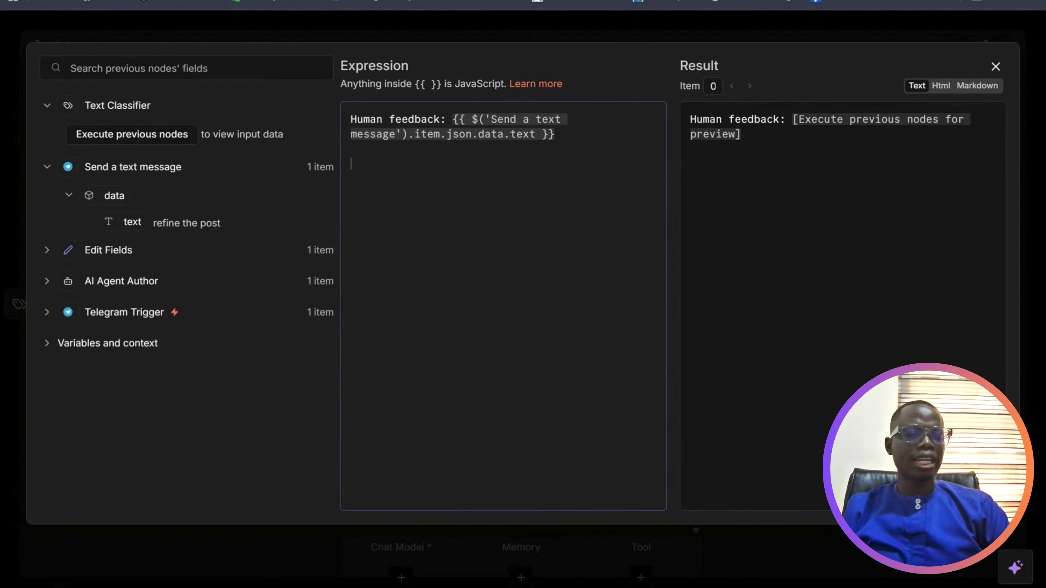
{"action": "type", "text": "Here is the post"}
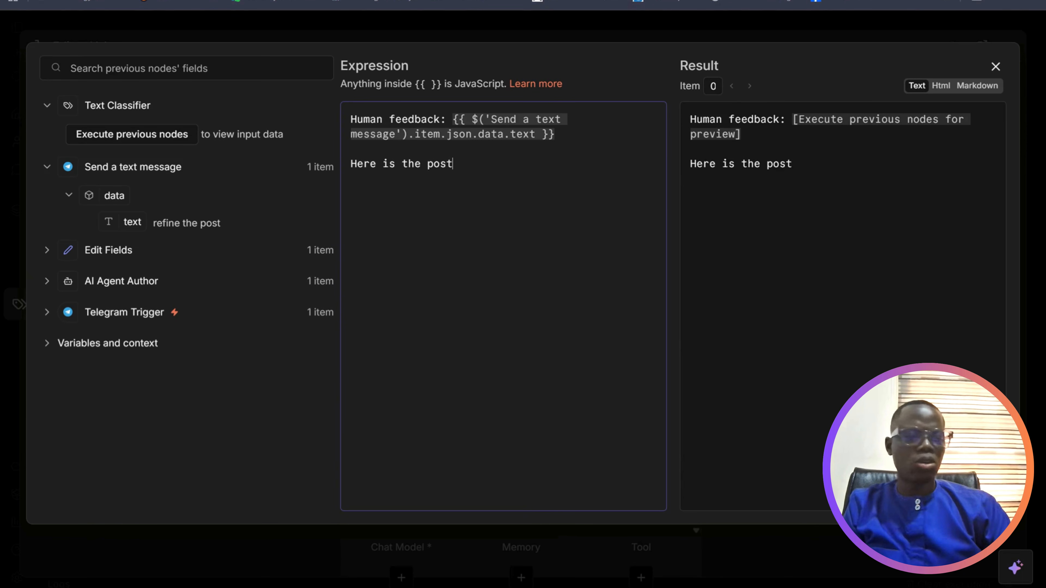
{"action": "type", "text": " to revi"}
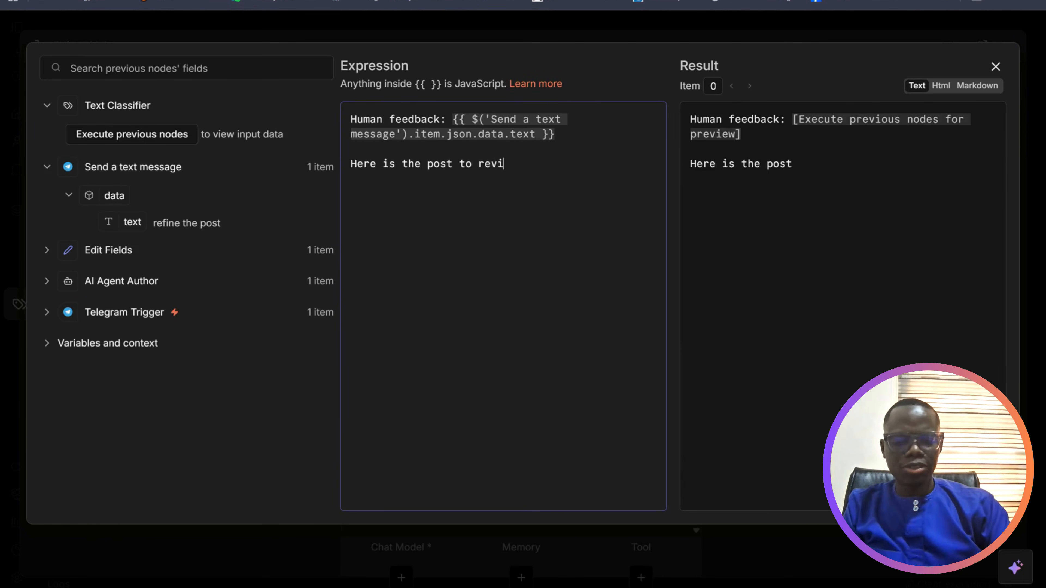
{"action": "type", "text": "ew:"}
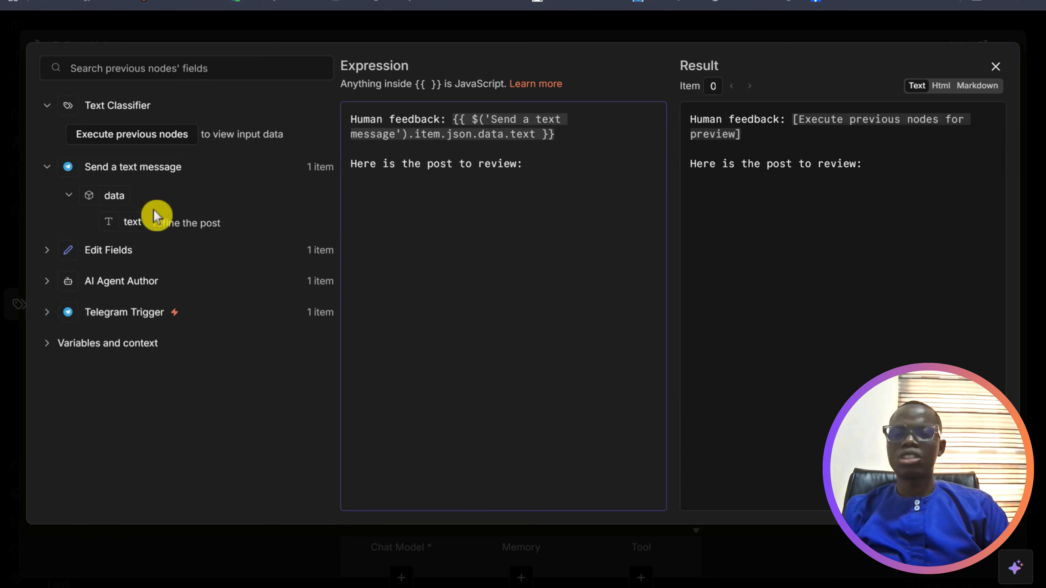
{"action": "left_click", "coordinate": [47, 282]}
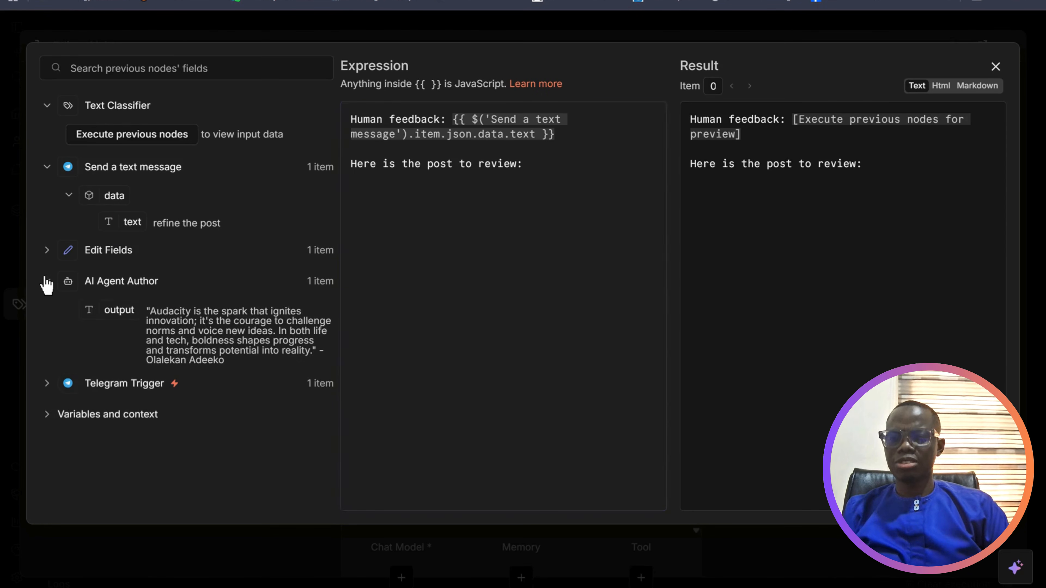
{"action": "left_click_drag", "start_coordinate": [117, 316], "coordinate": [540, 160]}
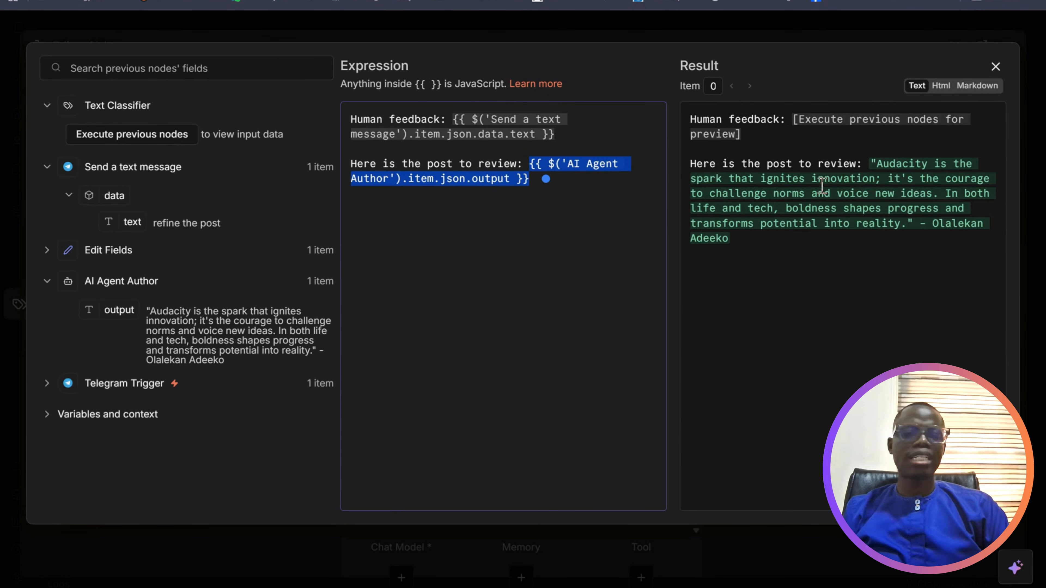
Add a System Message to Editor AI Agent reading "You are an expert writer, your job is to rewrite the post based on the human feedback".
{"action": "left_click", "coordinate": [995, 67]}
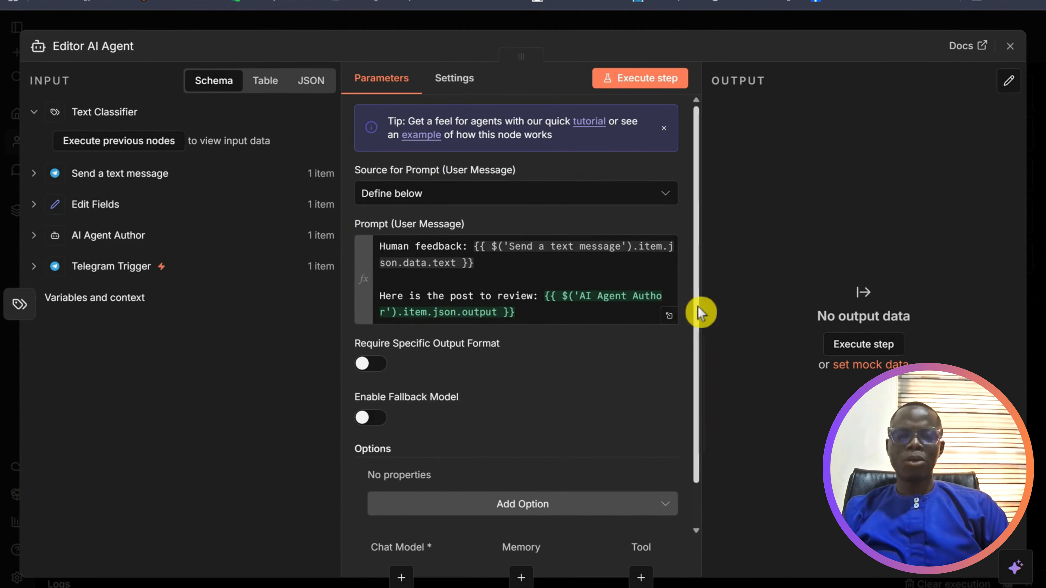
{"action": "left_click_drag", "start_coordinate": [697, 312], "coordinate": [698, 390]}
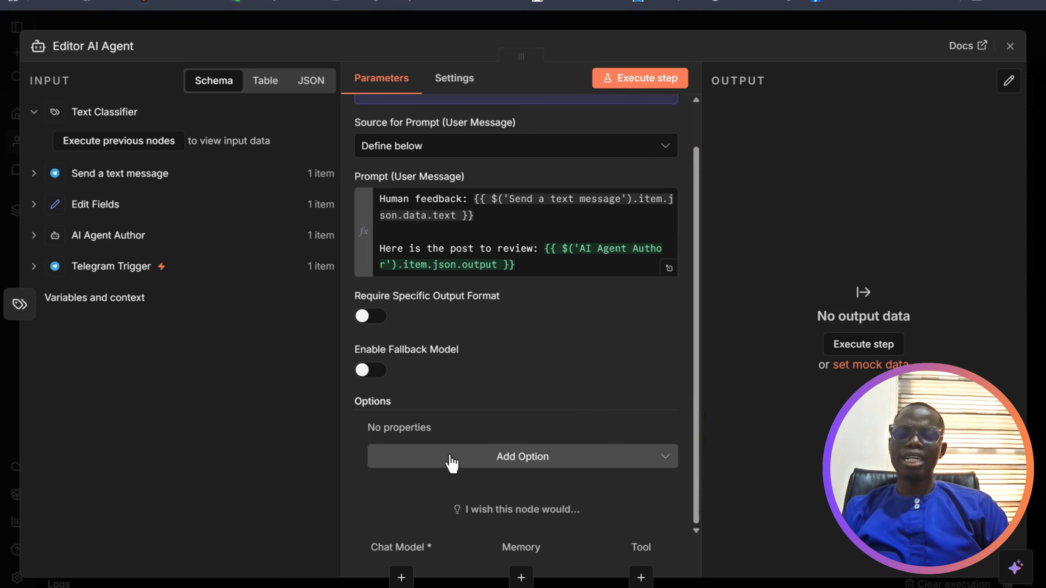
{"action": "left_click", "coordinate": [511, 456]}
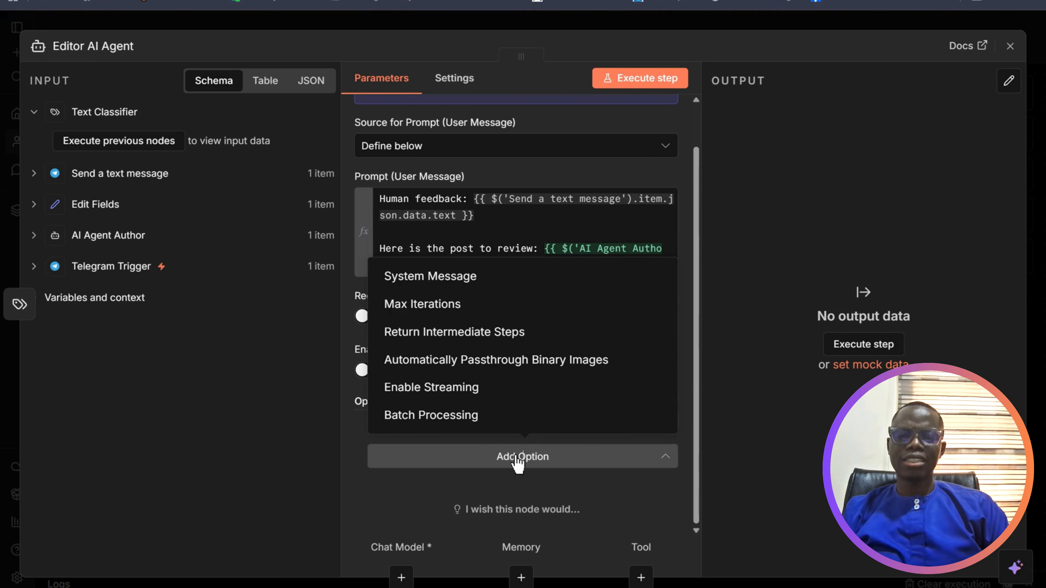
{"action": "left_click", "coordinate": [428, 275]}
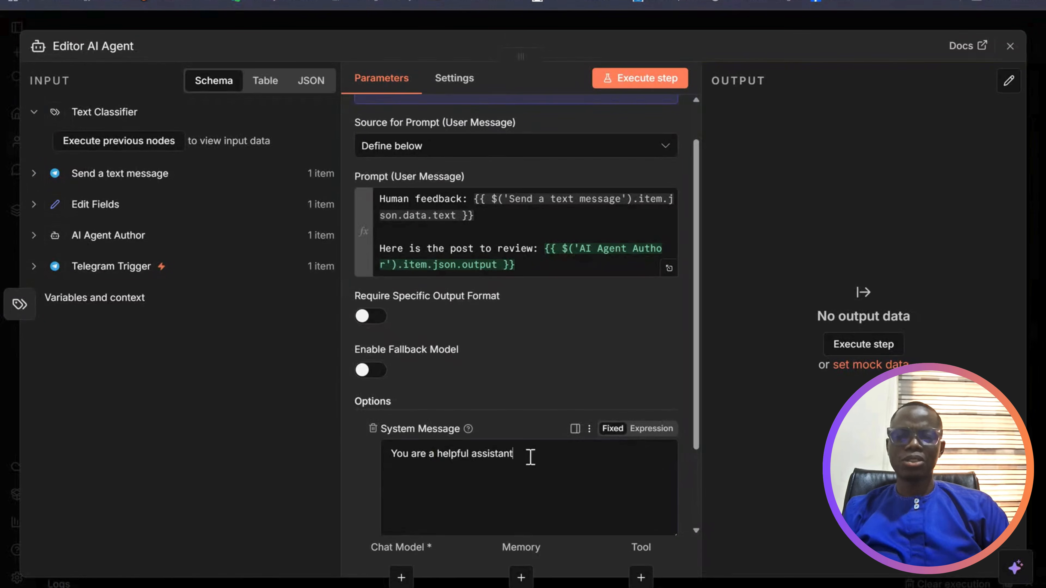
{"action": "left_click_drag", "start_coordinate": [530, 455], "coordinate": [309, 462]}
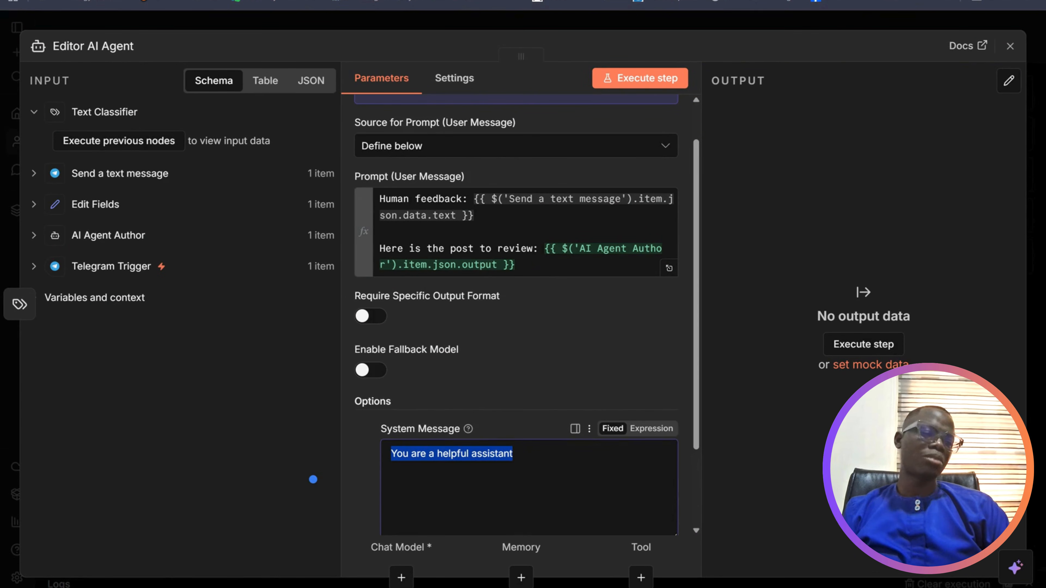
{"action": "key", "text": "alt+Tab"}
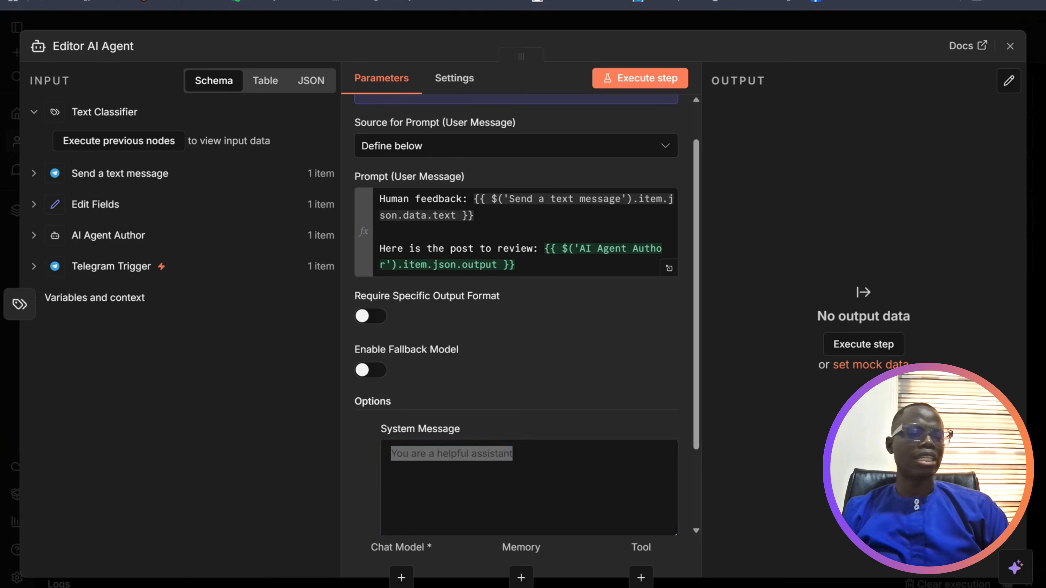
{"action": "left_click", "coordinate": [577, 441]}
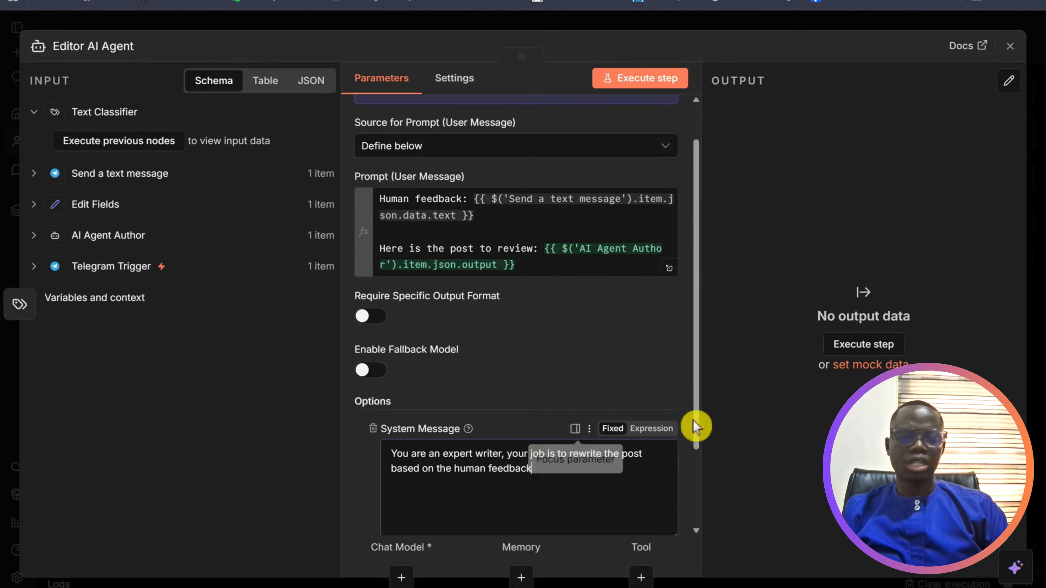
{"action": "left_click_drag", "start_coordinate": [696, 379], "coordinate": [703, 342]}
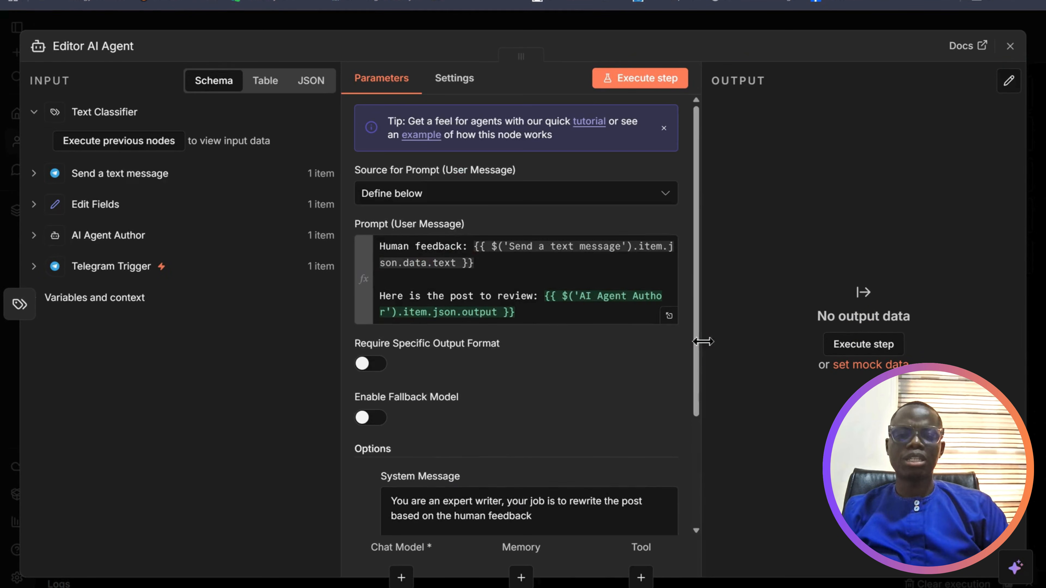
{"action": "left_click", "coordinate": [1010, 45]}
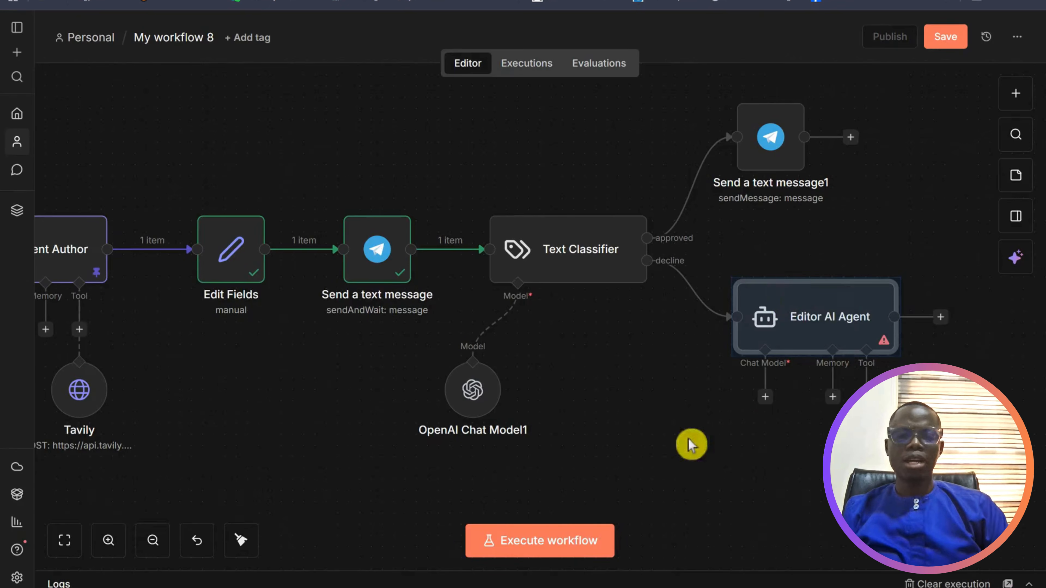
Attach an OpenAI Chat Model to Editor AI Agent, keeping its default settings.
{"action": "left_click", "coordinate": [765, 397]}
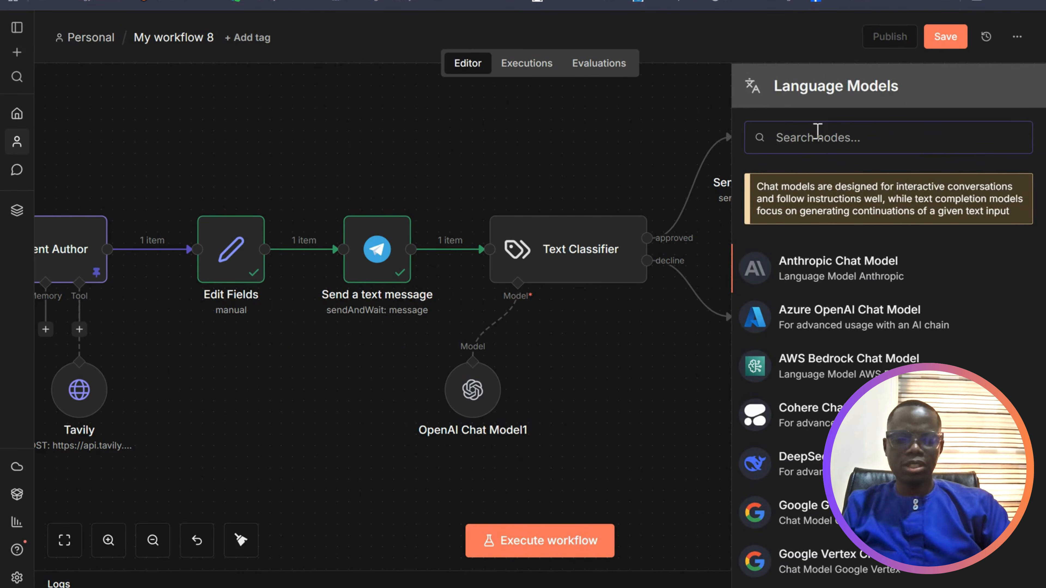
{"action": "type", "text": "mode"}
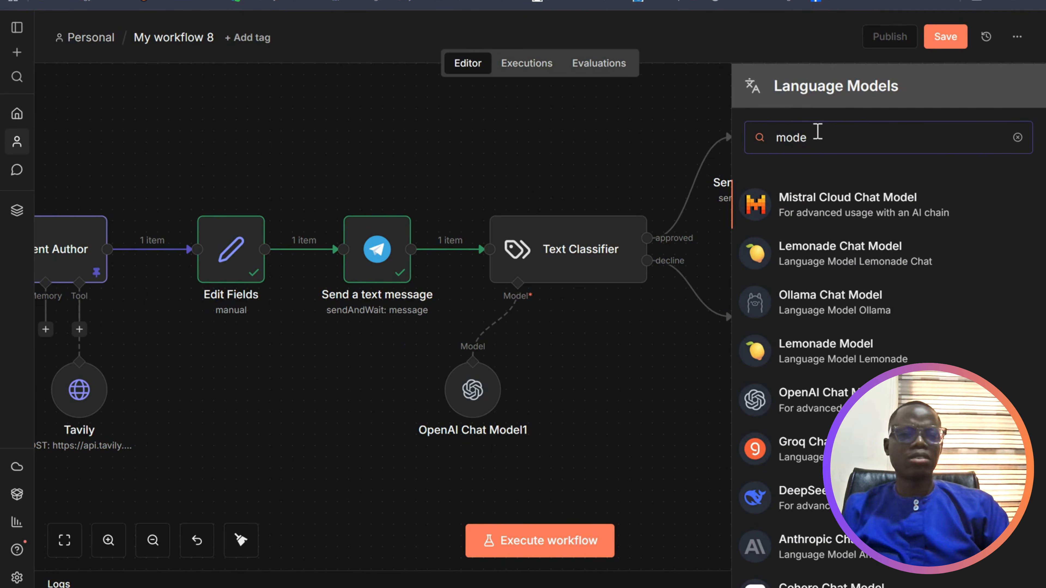
{"action": "key", "text": "BackSpace"}
{"action": "key", "text": "BackSpace"}
{"action": "key", "text": "BackSpace"}
{"action": "key", "text": "BackSpace"}
{"action": "type", "text": "open"}
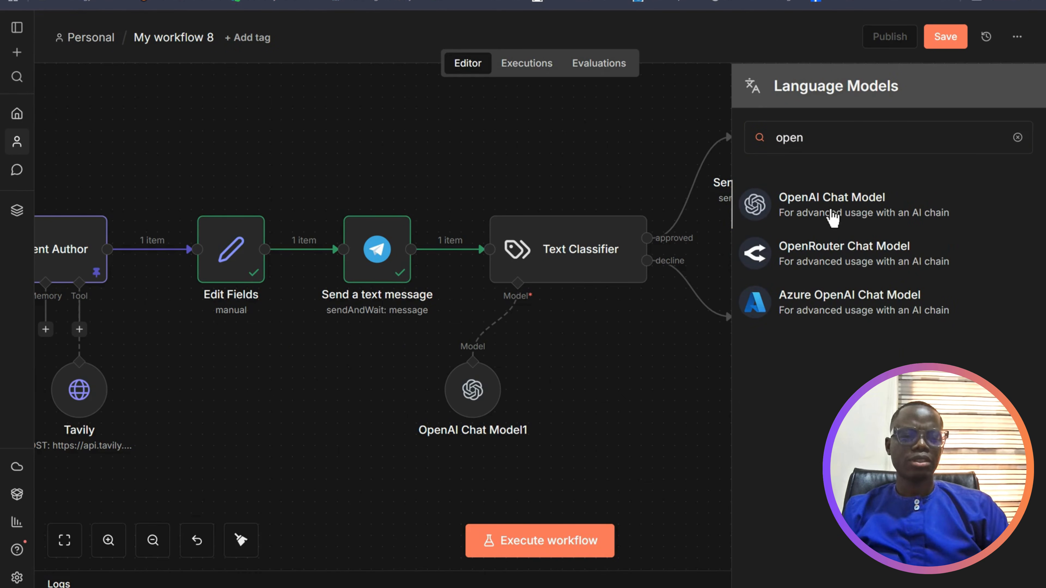
{"action": "left_click", "coordinate": [762, 211]}
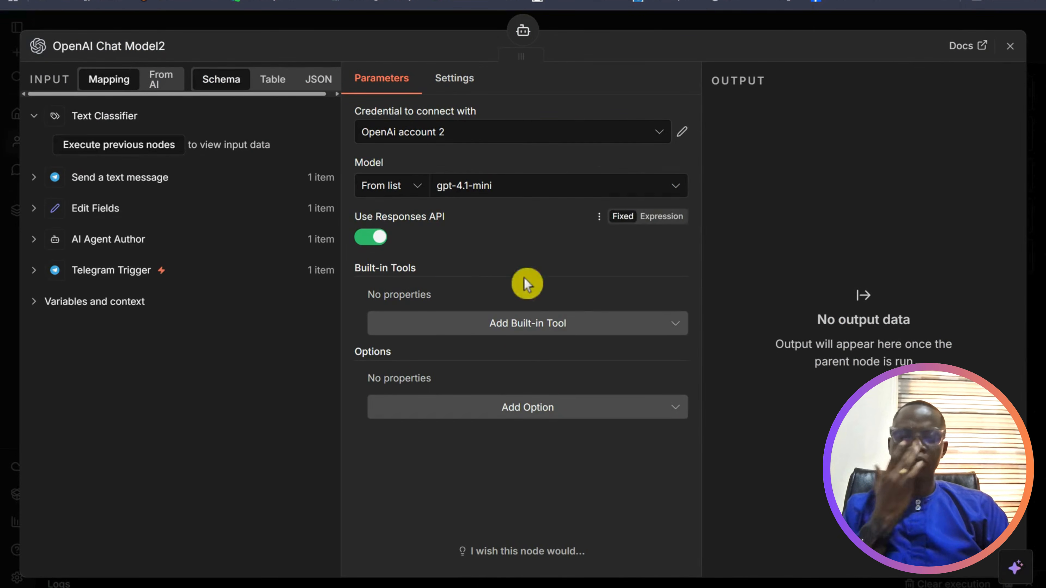
{"action": "left_click", "coordinate": [1009, 47]}
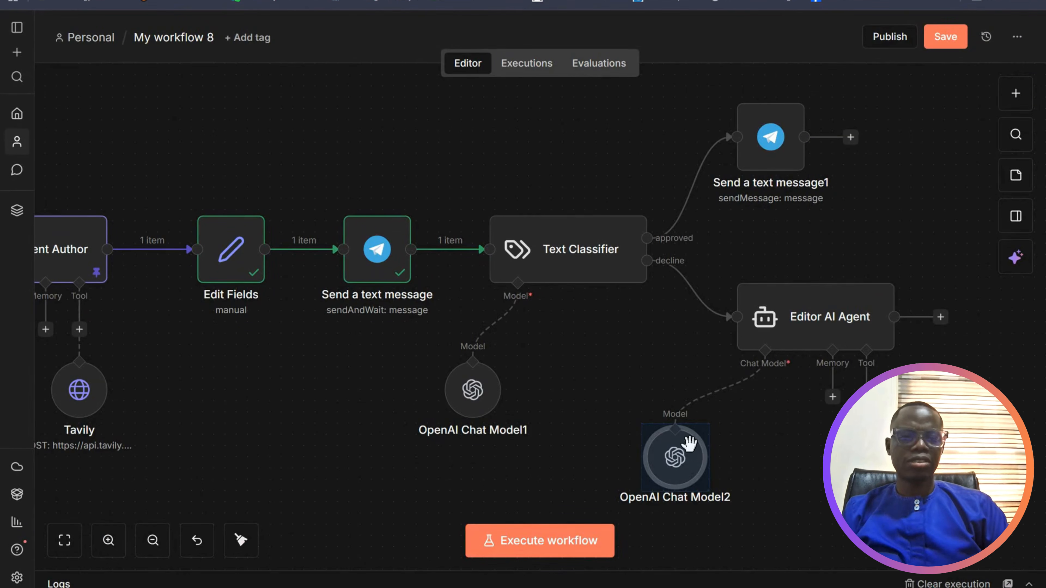
Place the new chat model closer beneath Editor AI Agent and connect the agent's output back to the Edit Fields node.
{"action": "left_click_drag", "start_coordinate": [725, 433], "coordinate": [725, 445]}
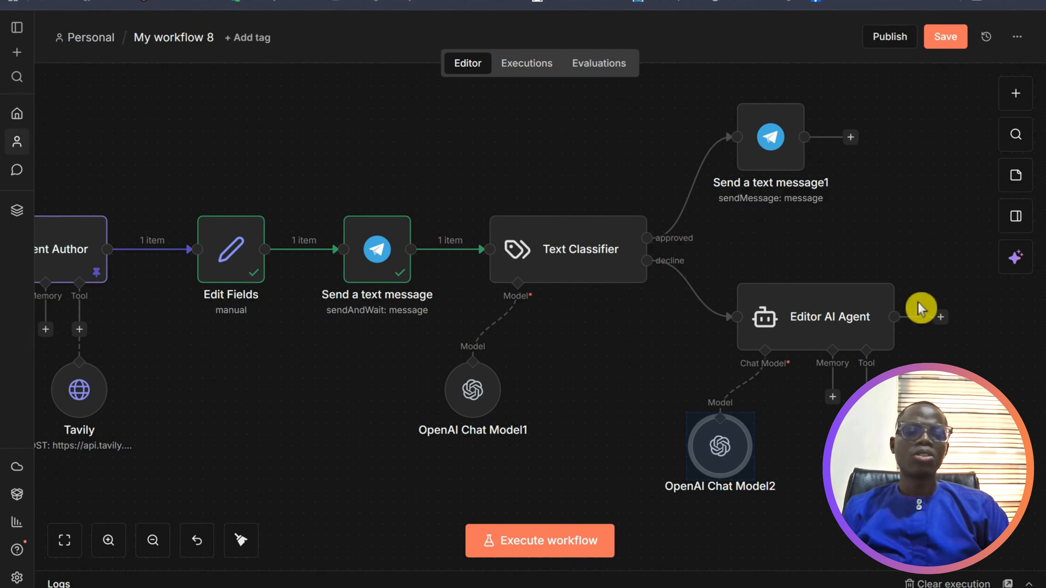
{"action": "left_click_drag", "start_coordinate": [940, 320], "coordinate": [199, 263]}
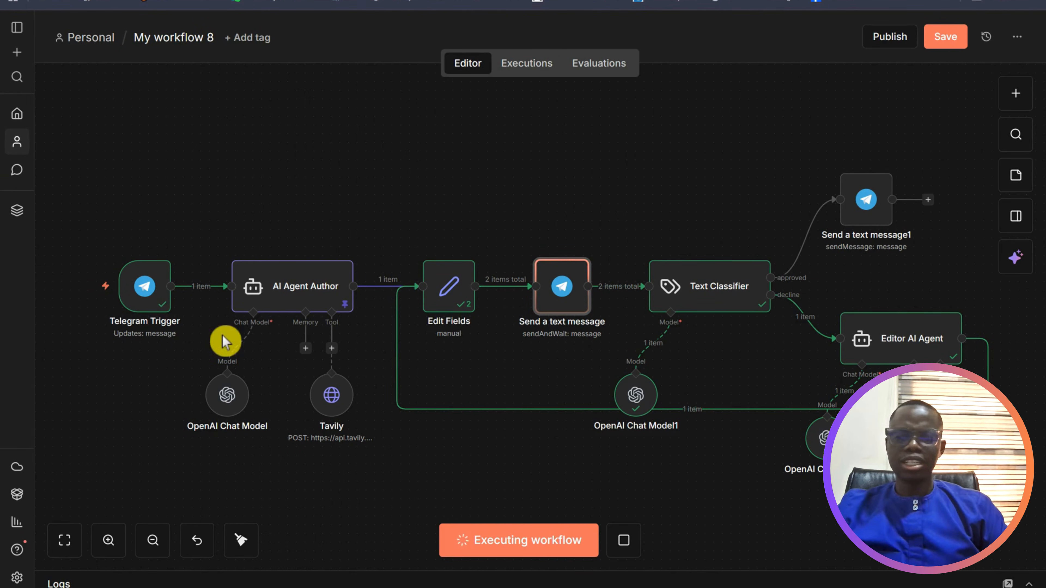
Check the Telegram Trigger node's JSON output and stop the running workflow execution.
{"action": "double_click", "coordinate": [149, 291]}
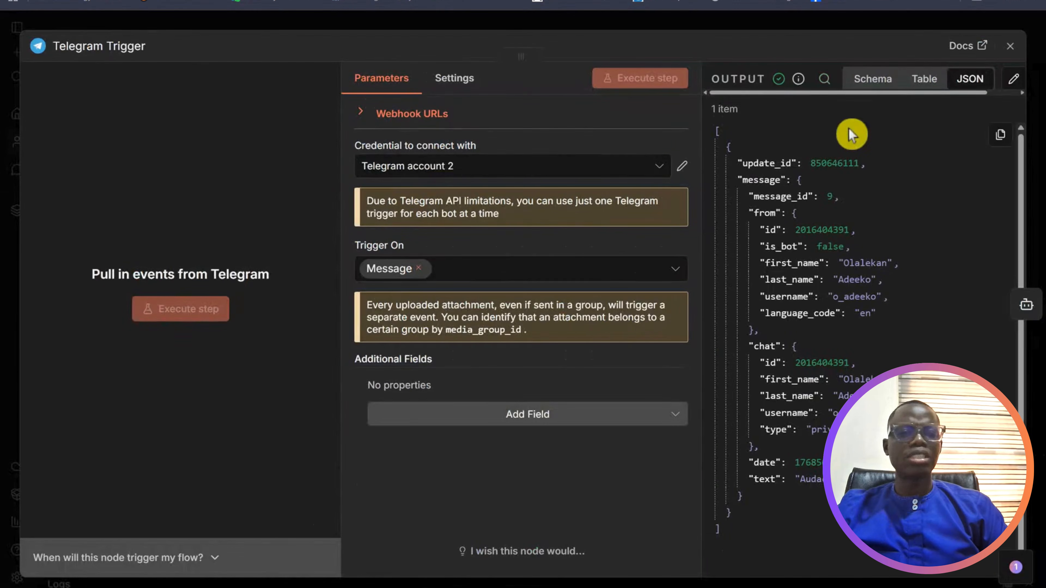
{"action": "left_click", "coordinate": [1012, 47]}
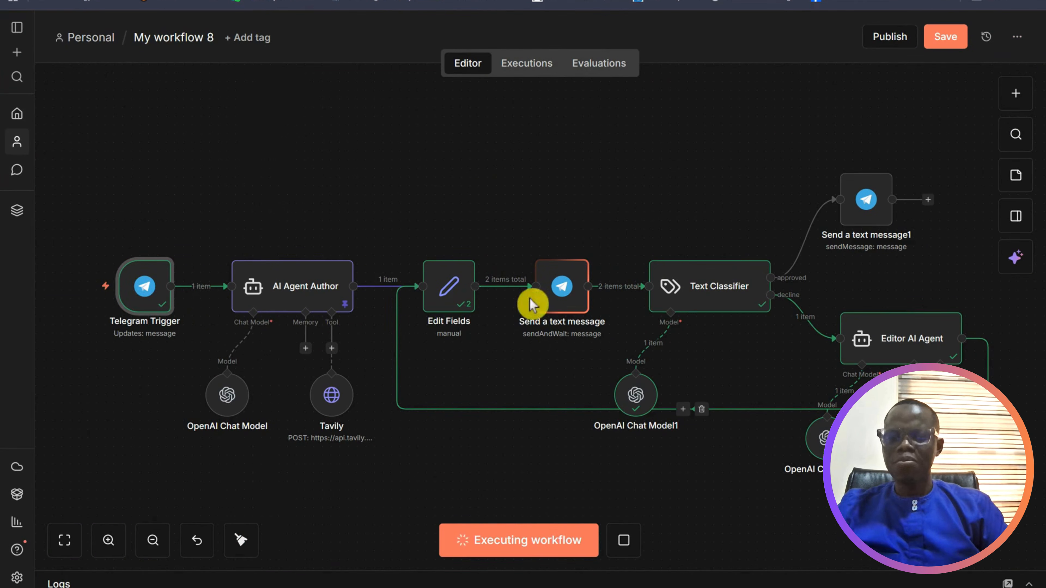
{"action": "left_click", "coordinate": [623, 539]}
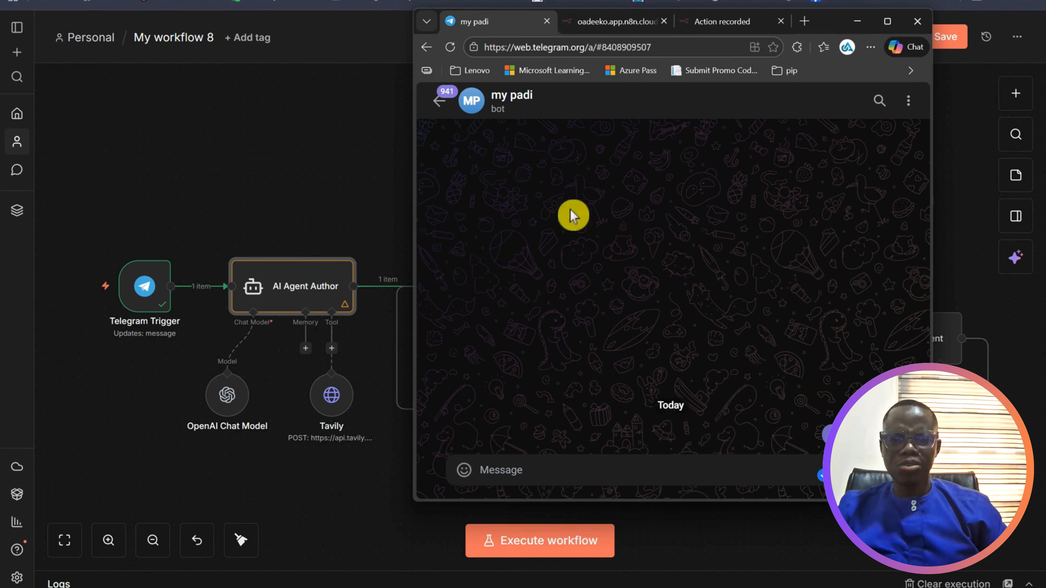
Execute the workflow, open the response form from the latest Telegram message and submit "refine it and make shorter".
{"action": "left_click", "coordinate": [552, 543]}
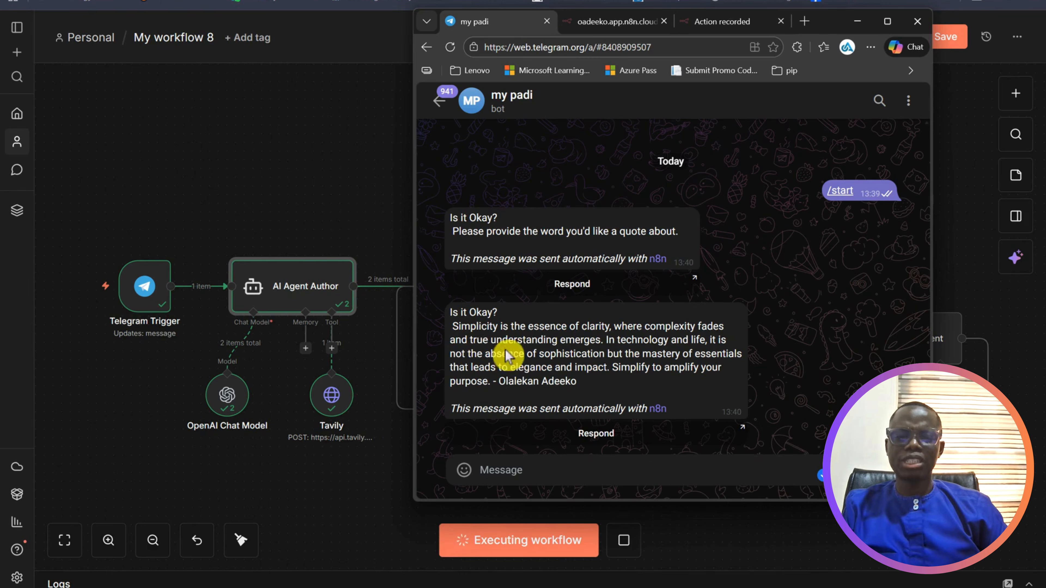
{"action": "left_click", "coordinate": [597, 437]}
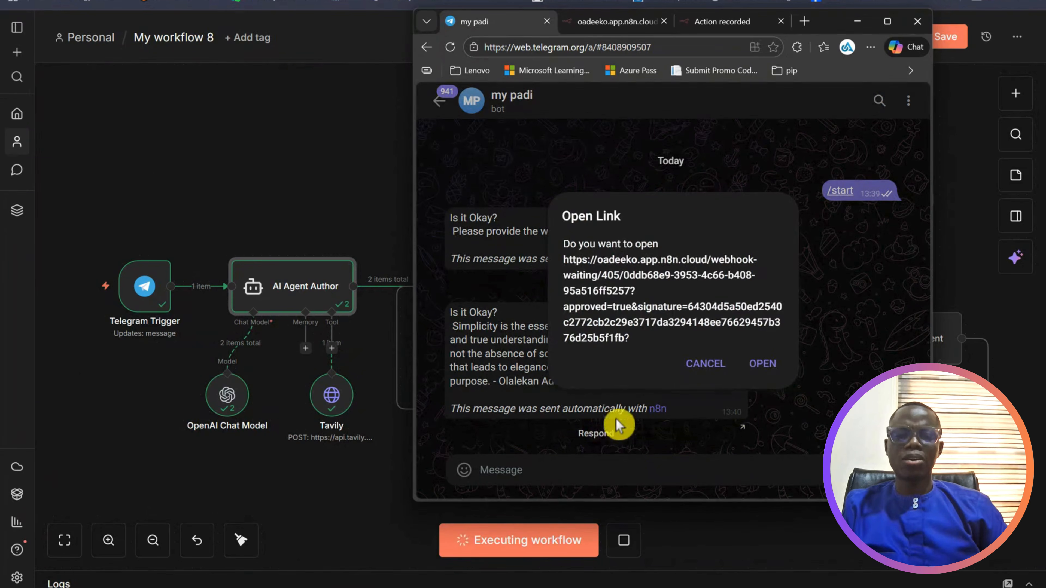
{"action": "left_click", "coordinate": [763, 365]}
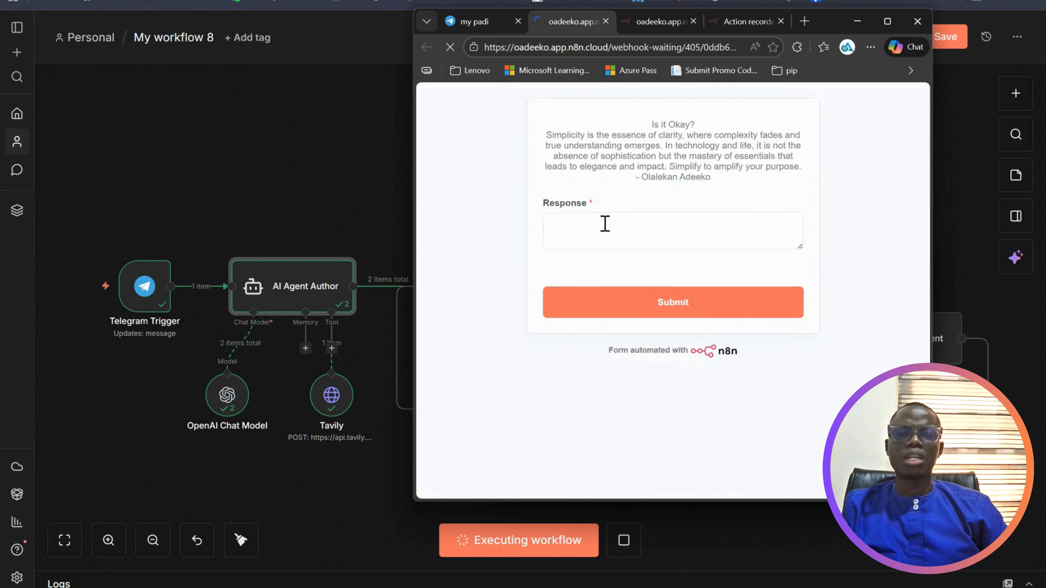
{"action": "left_click", "coordinate": [598, 242]}
{"action": "type", "text": "r"}
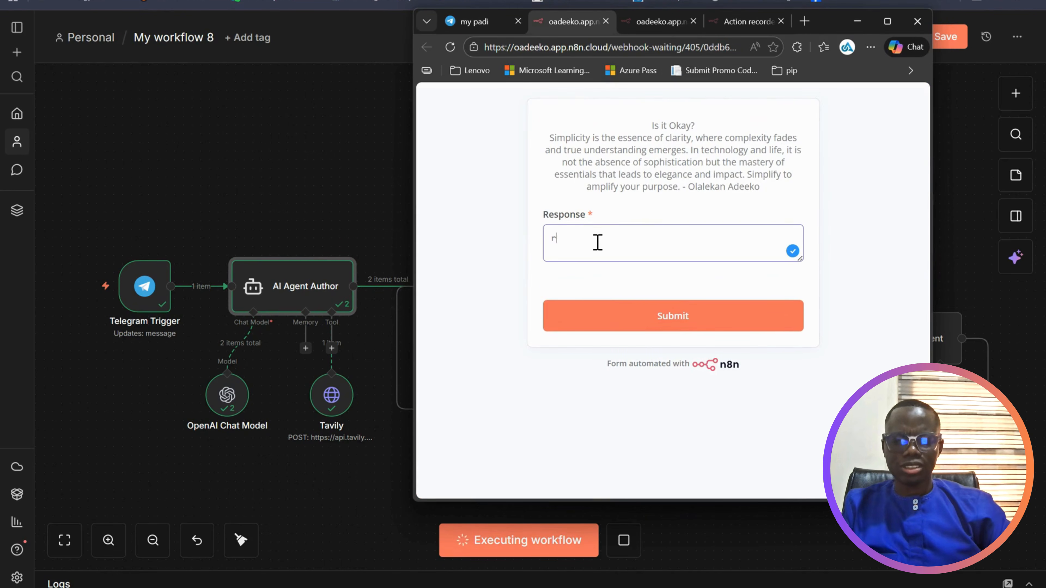
{"action": "type", "text": "efine it and make shorter"}
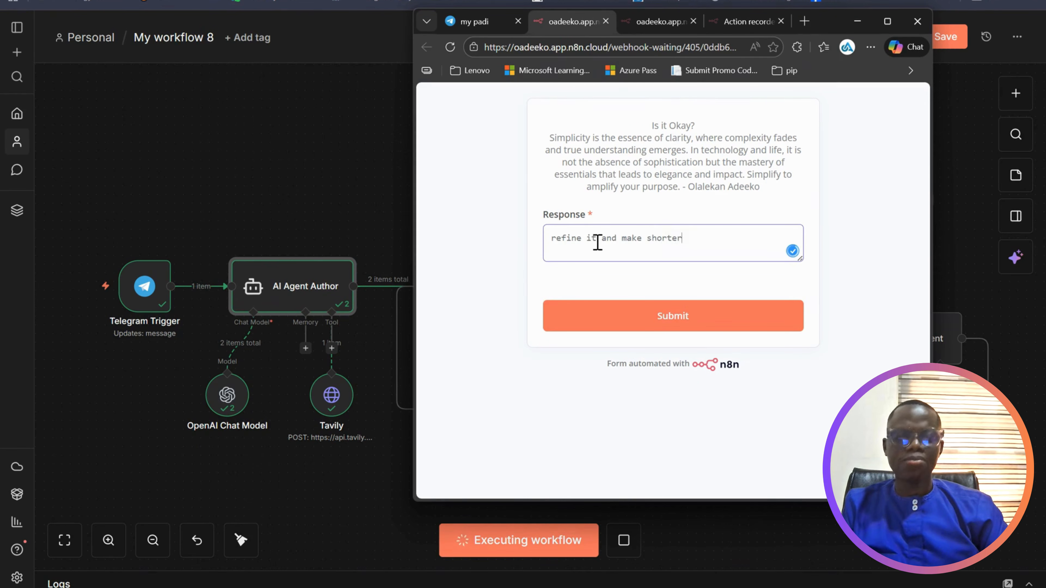
{"action": "left_click", "coordinate": [664, 318]}
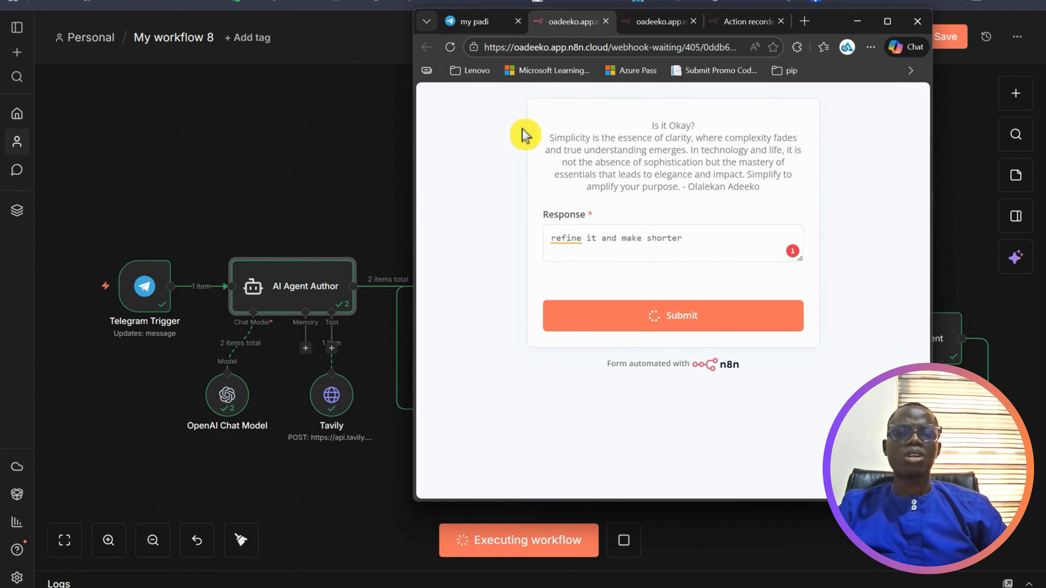
Return to the Telegram chat to review the revised post, moving the browser window clear of the workflow's decline branch.
{"action": "left_click", "coordinate": [478, 22]}
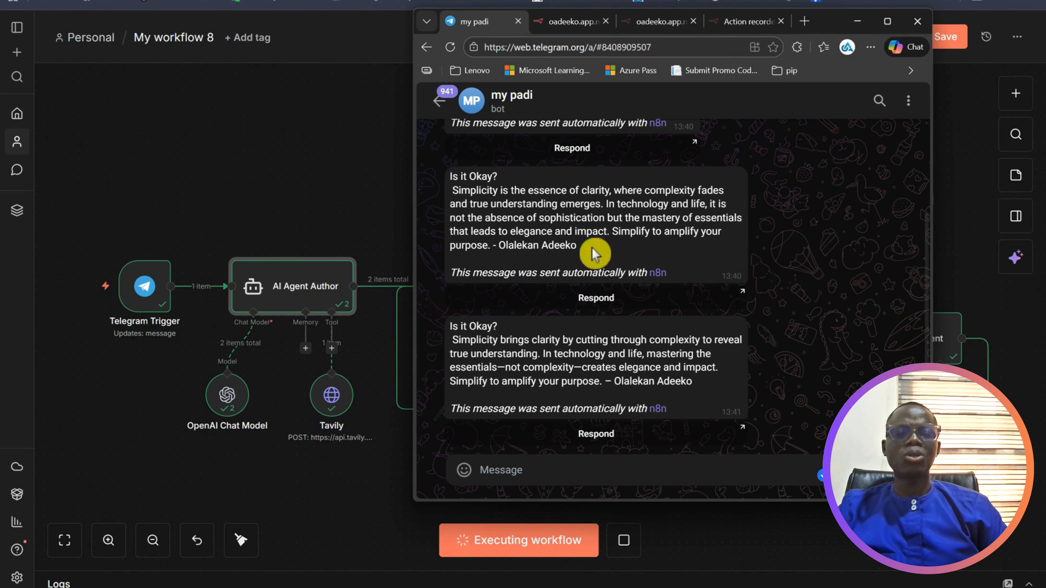
{"action": "left_click_drag", "start_coordinate": [803, 29], "coordinate": [489, 53]}
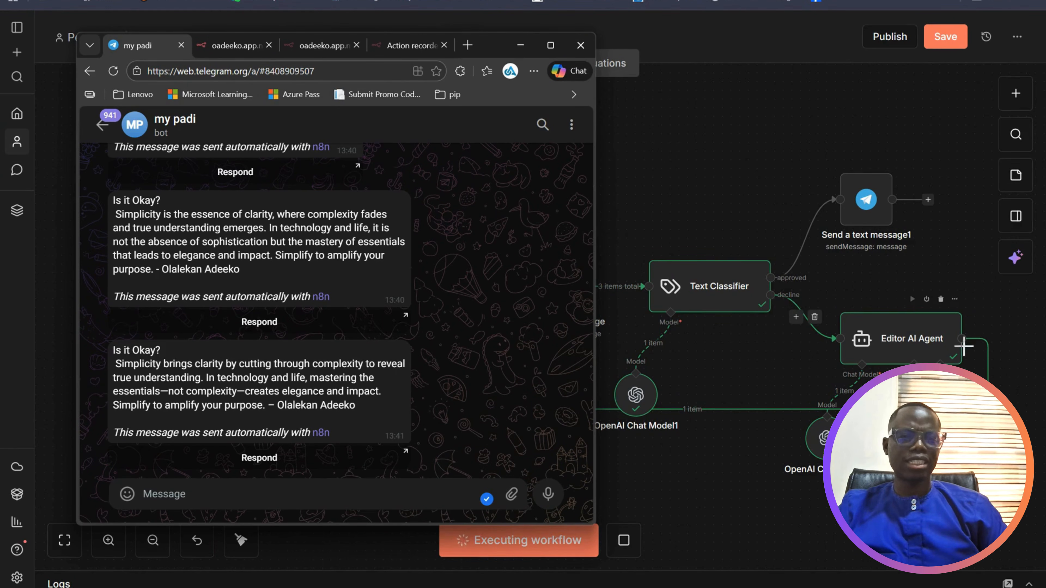
{"action": "mouse_move", "coordinate": [503, 52]}
{"action": "left_mouse_down"}
{"action": "mouse_move", "coordinate": [483, 97]}
{"action": "mouse_move", "coordinate": [539, 337]}
{"action": "mouse_move", "coordinate": [519, 208]}
{"action": "mouse_move", "coordinate": [520, 63]}
{"action": "left_mouse_up"}
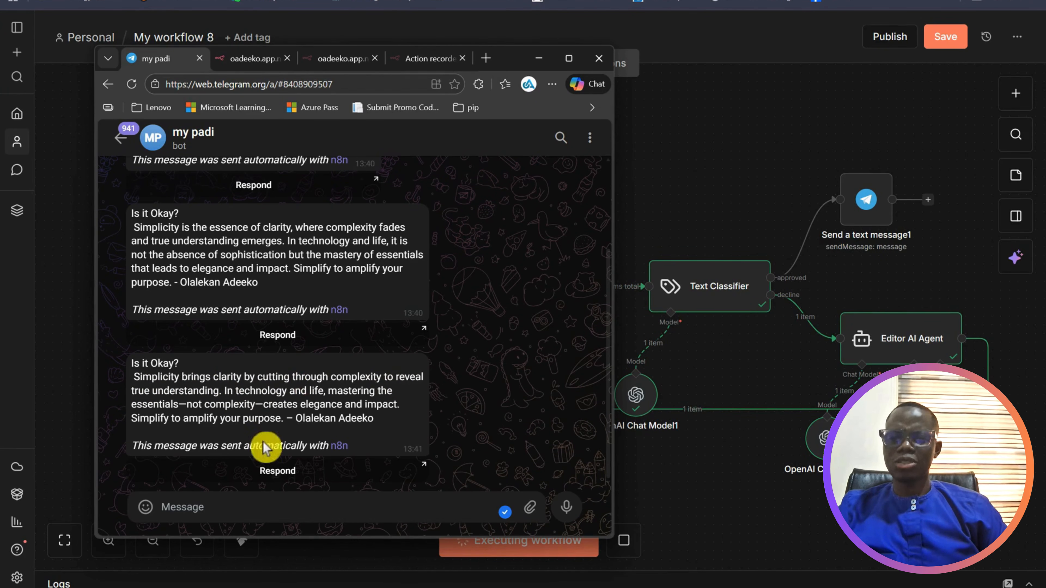
Open the response form from the revised post's Telegram message and submit "approved".
{"action": "left_click", "coordinate": [284, 473]}
{"action": "left_click", "coordinate": [449, 403]}
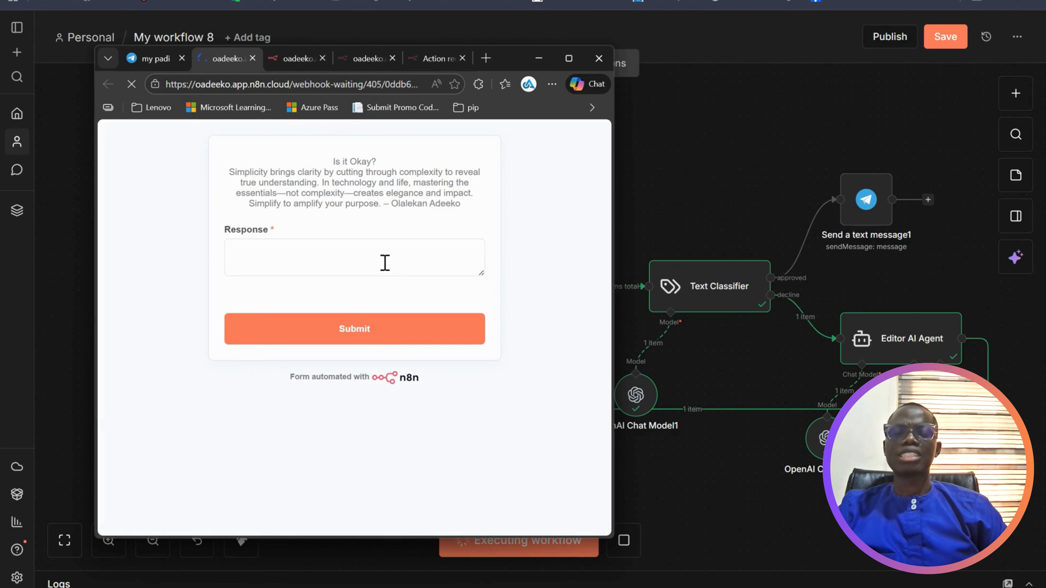
{"action": "left_click", "coordinate": [345, 277]}
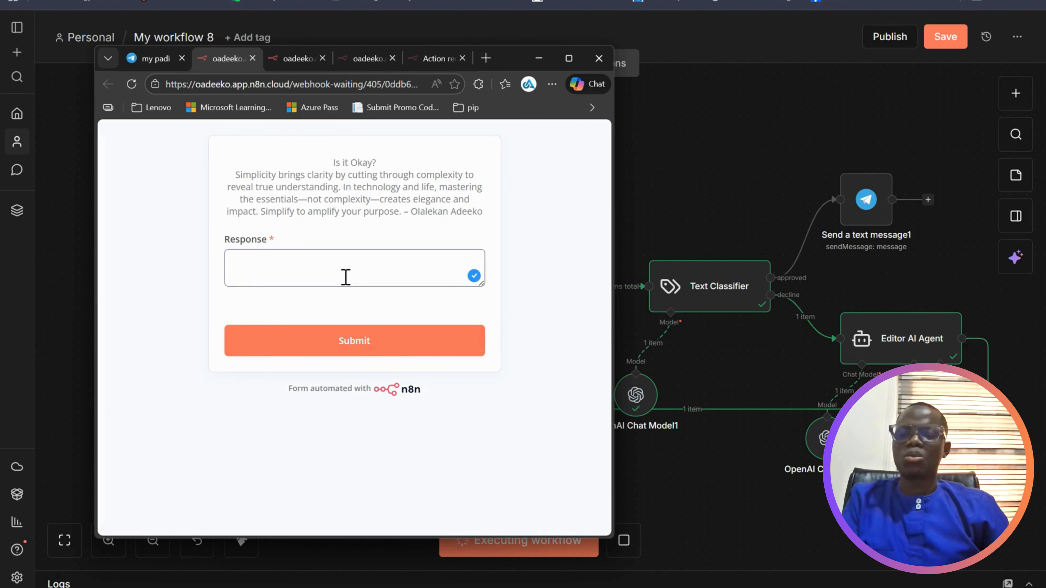
{"action": "type", "text": "approved"}
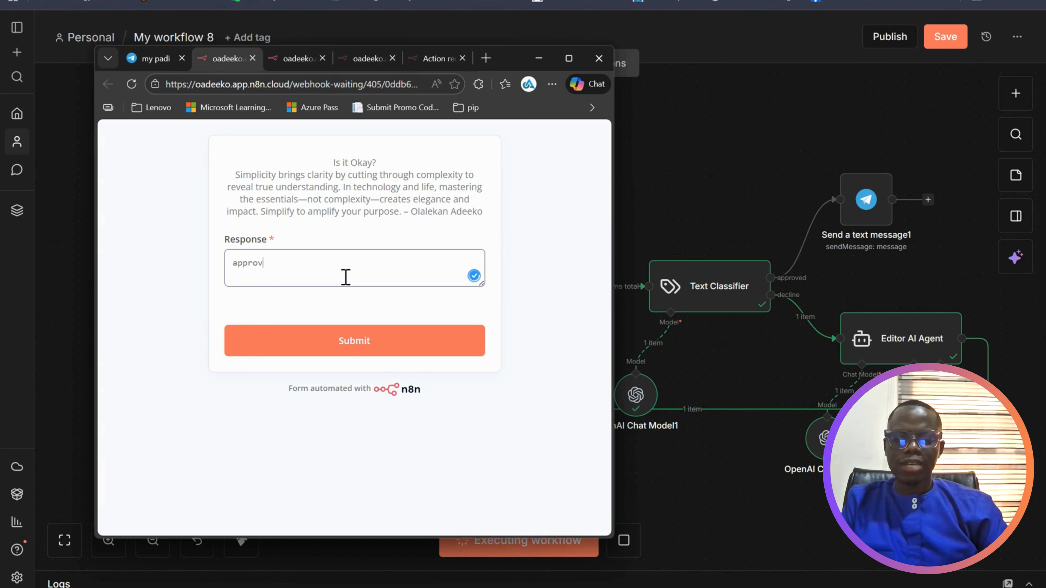
{"action": "left_click", "coordinate": [377, 341]}
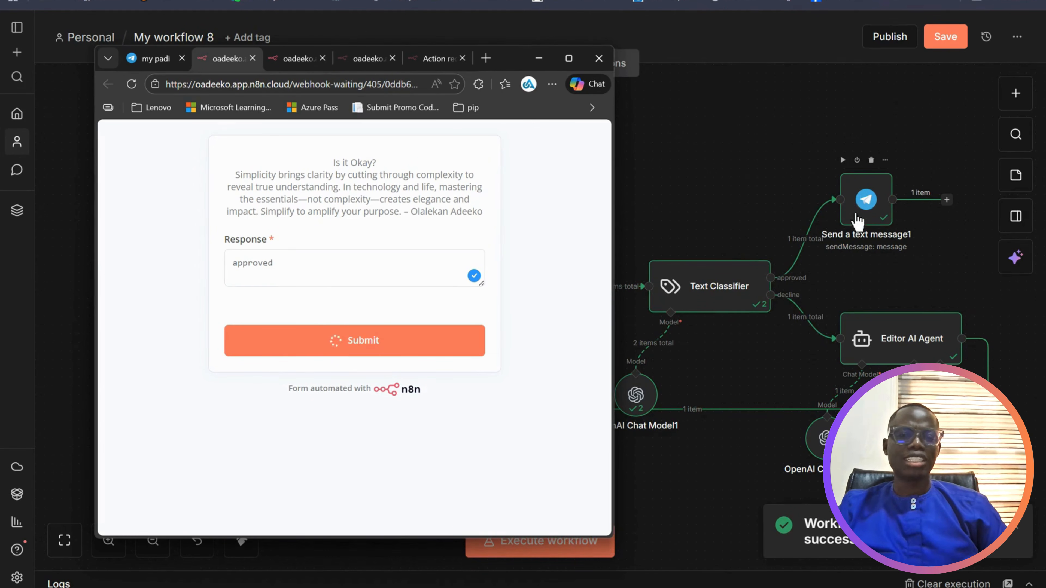
Check the final post delivered in the Telegram chat, and minimize the browser window to view the executed workflow.
{"action": "left_click", "coordinate": [151, 59]}
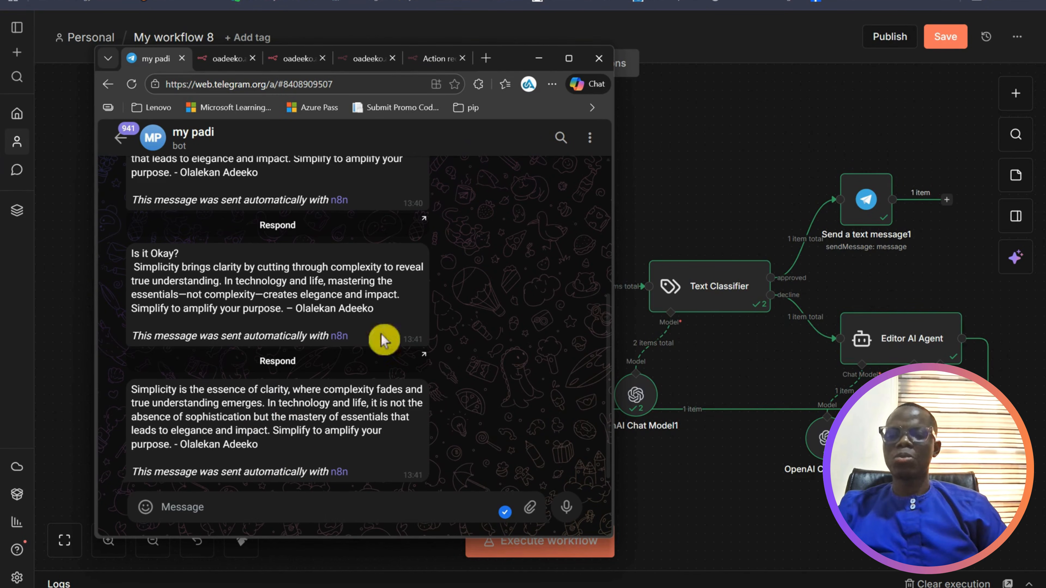
{"action": "left_click", "coordinate": [539, 58]}
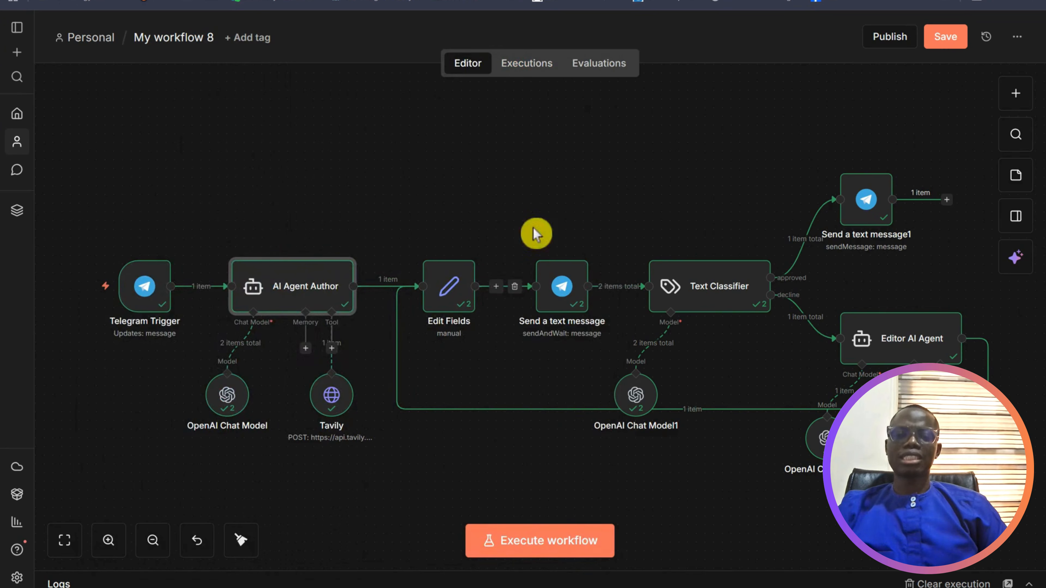